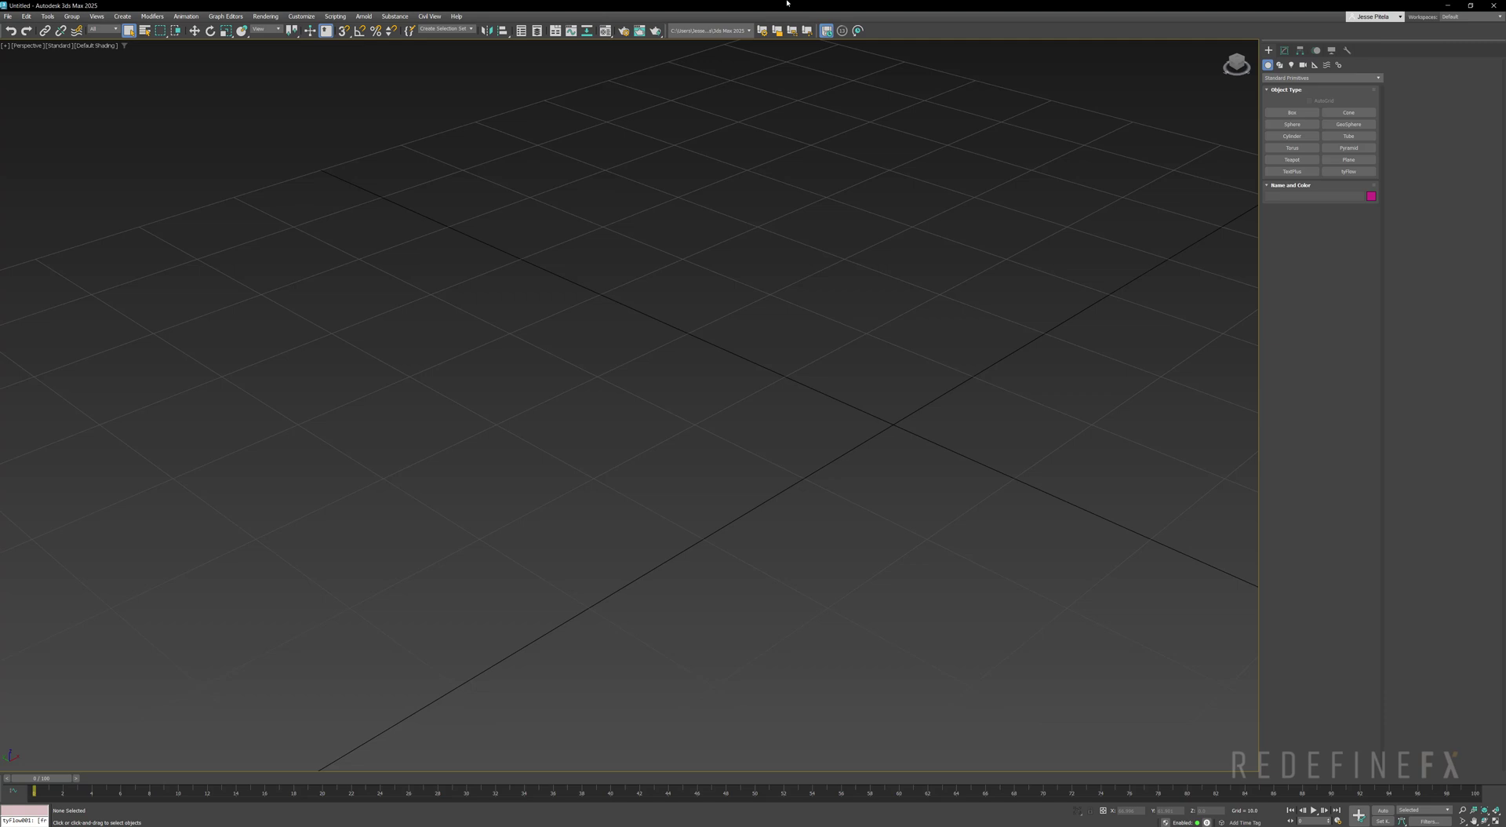
- Create a tyFlow object near the centre of the 3ds Max scene and open its editor beside it
left_click(1347, 171)
left_click(834, 286)
right_click(963, 338)
left_click(1285, 50)
left_click(1313, 192)
left_click_drag(733, 235, 464, 157)
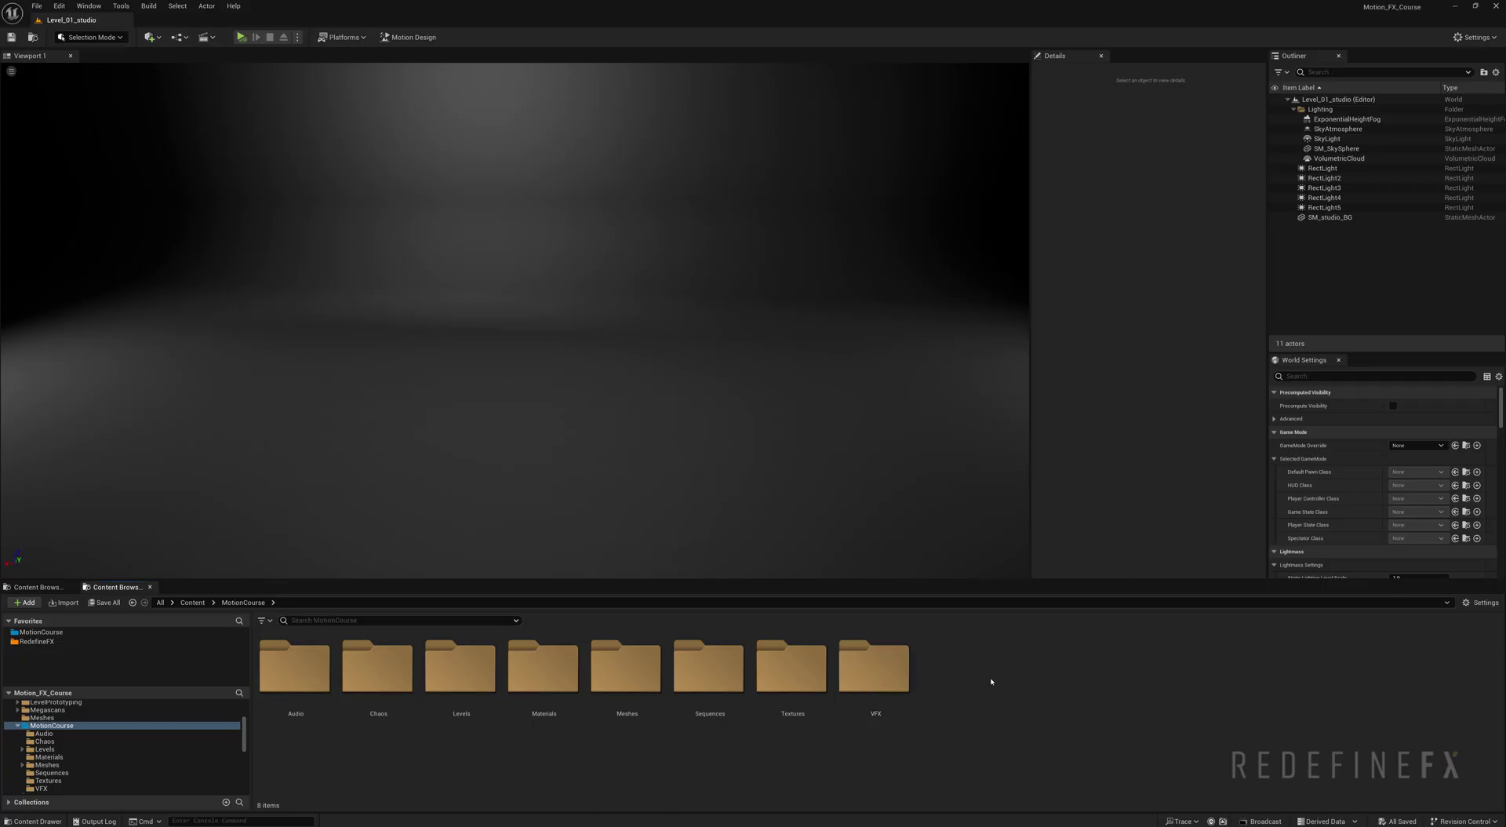
- Switch to Unreal Engine, create an empty Niagara system in the MotionCourse folder with its default name, and open it
right_click(992, 682)
left_click(1046, 393)
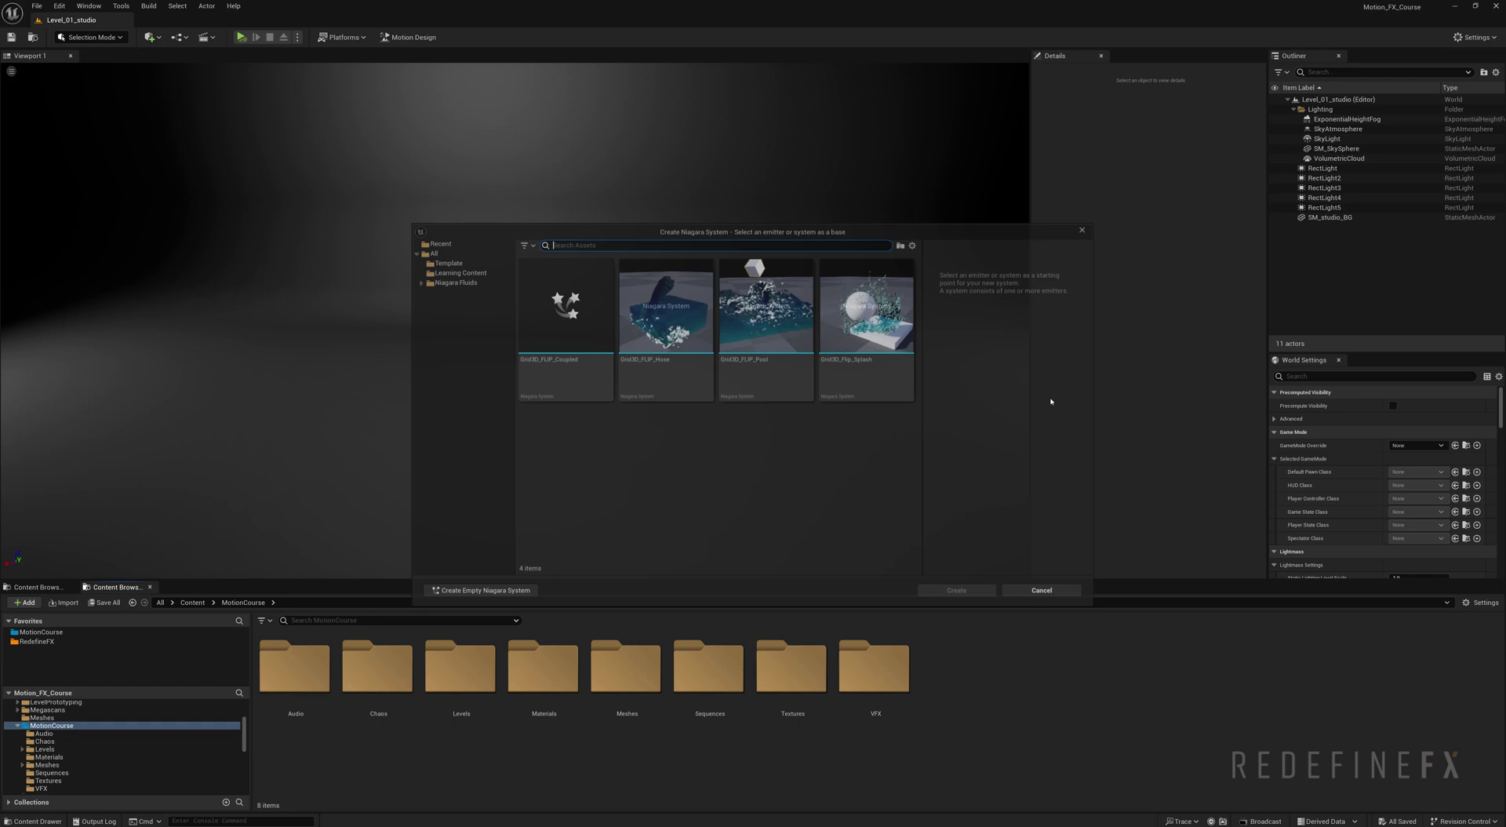
left_click(488, 593)
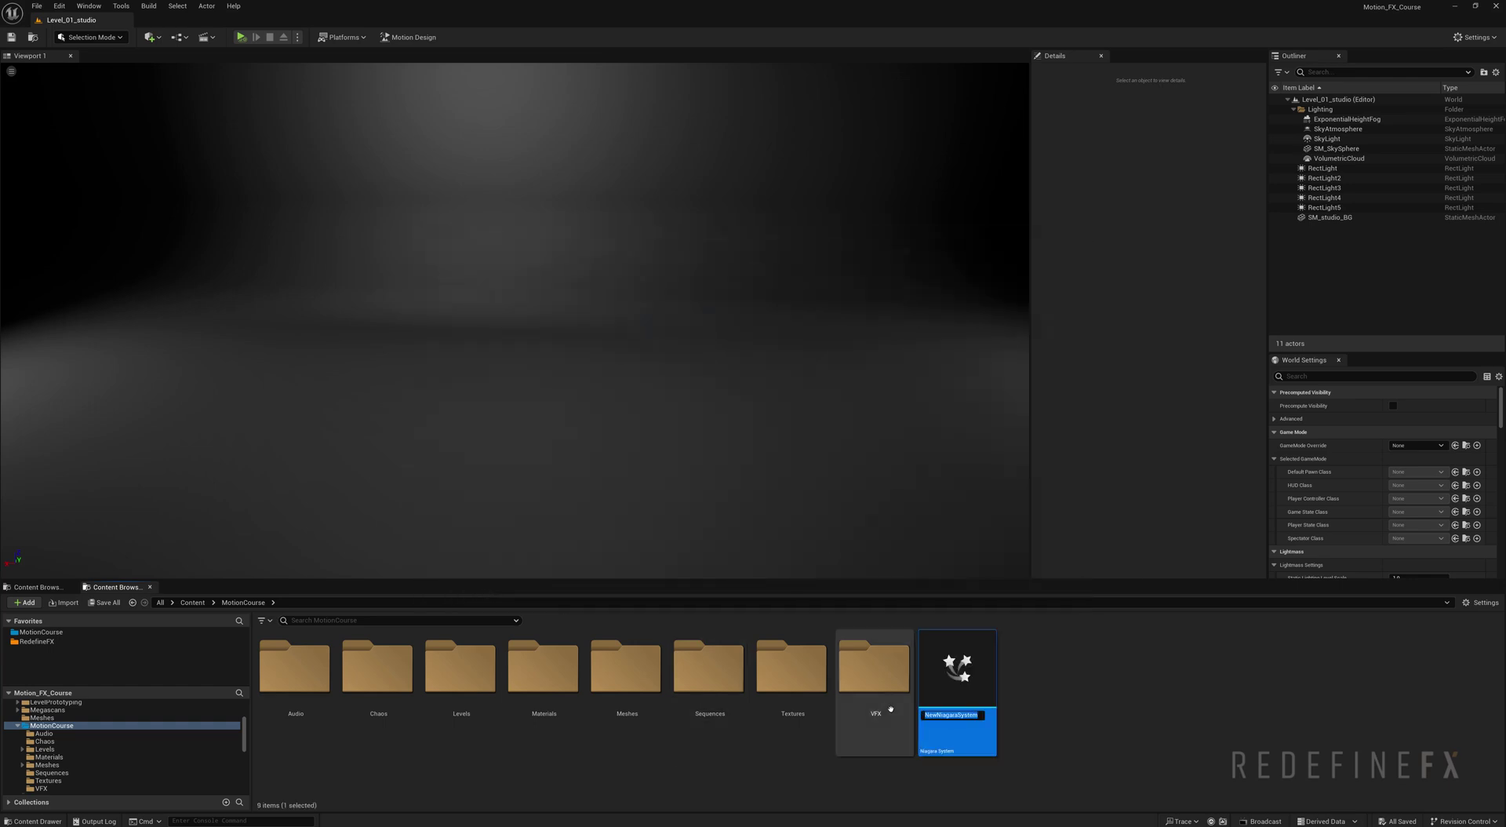
double_click(960, 668)
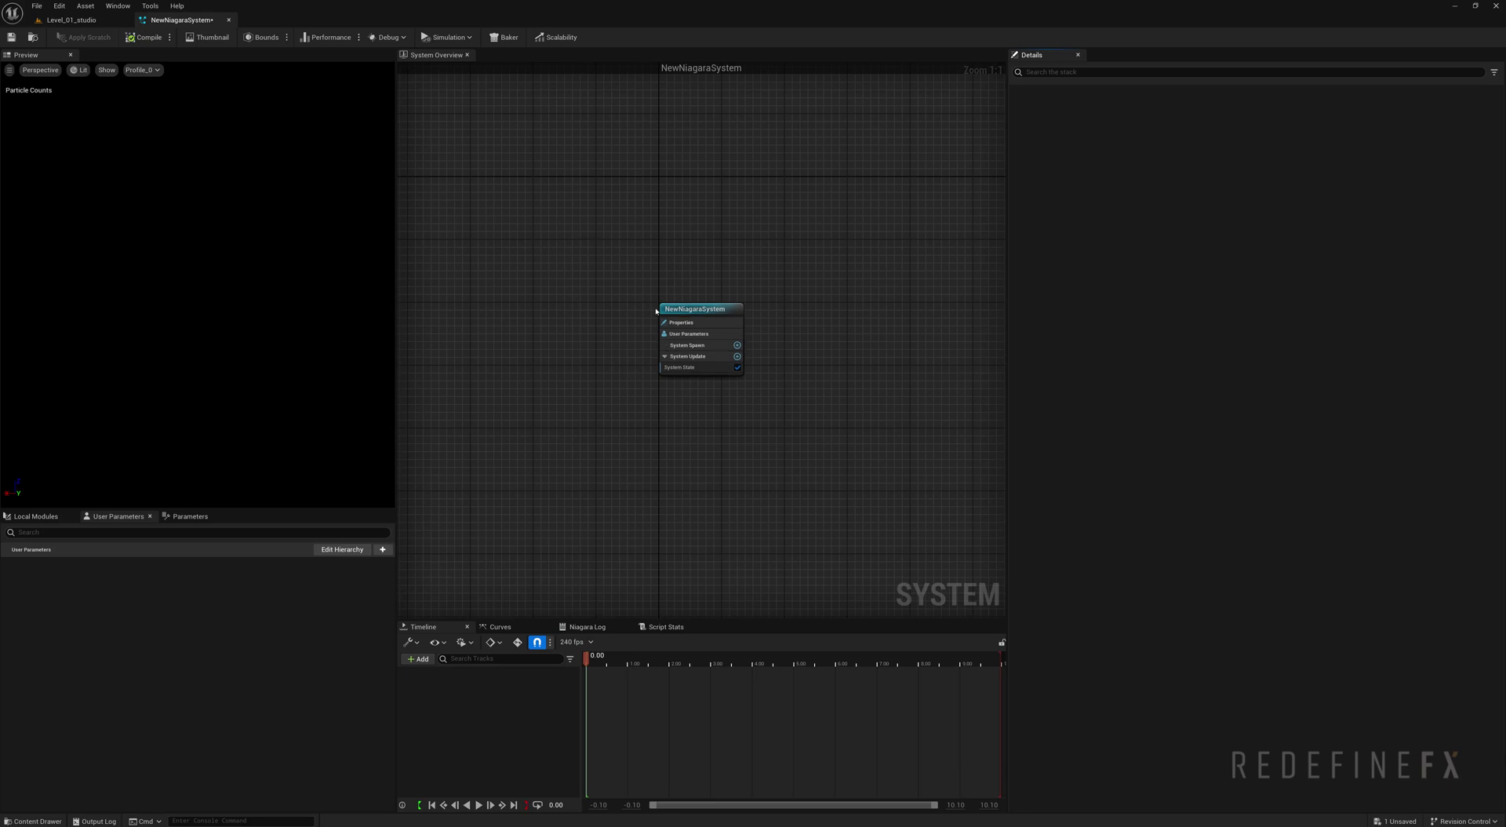
left_click_drag(669, 308, 505, 190)
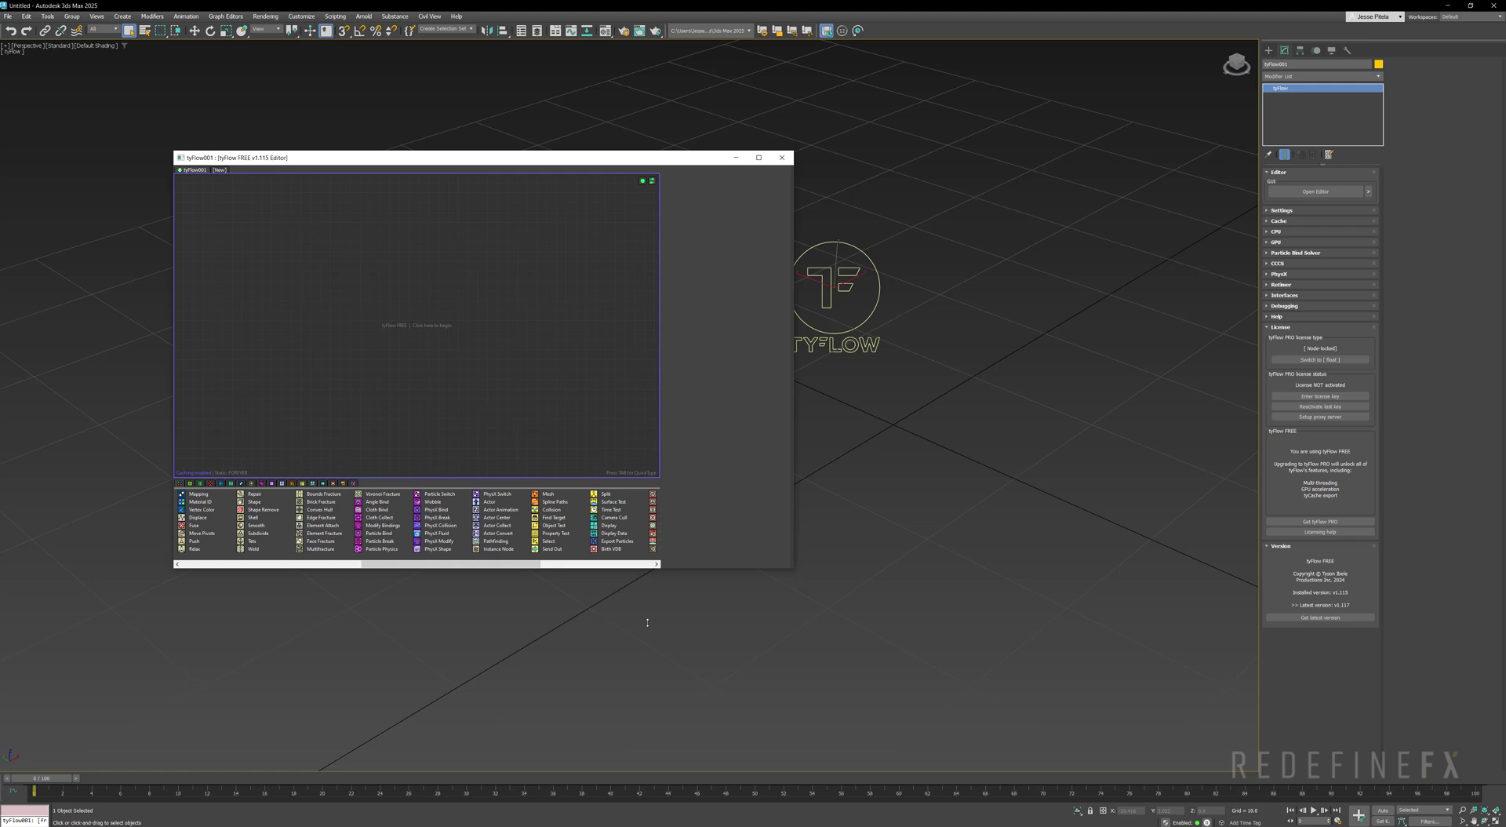
- Switch to 3ds Max and add a Birth operator as a new event in the tyFlow editor
left_click_drag(359, 617, 184, 618)
left_click_drag(194, 552, 389, 300)
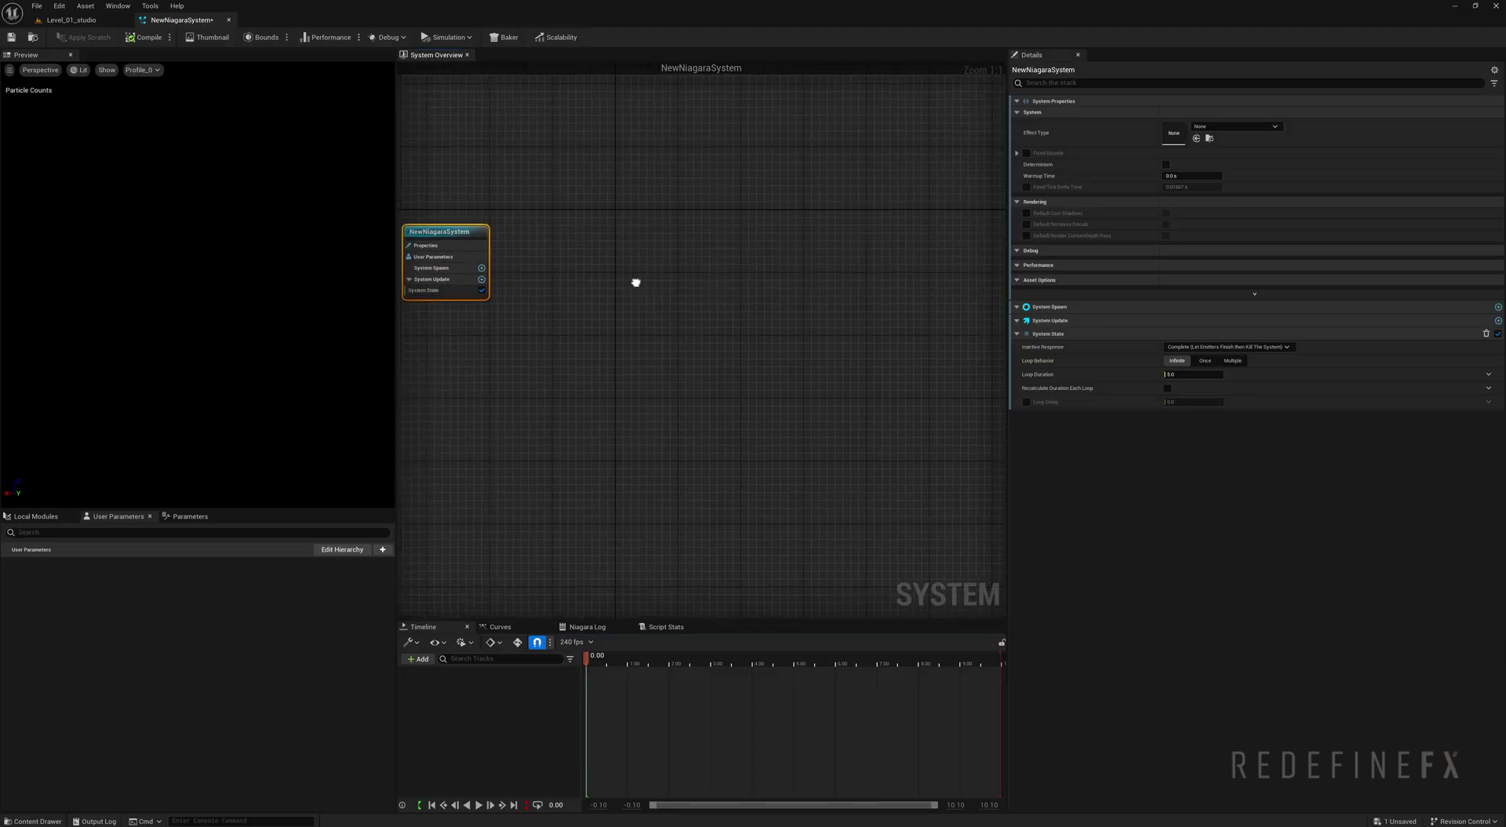
- Switch to Unreal Engine and add an emitter based on the Empty template to the Niagara system
right_click(636, 282)
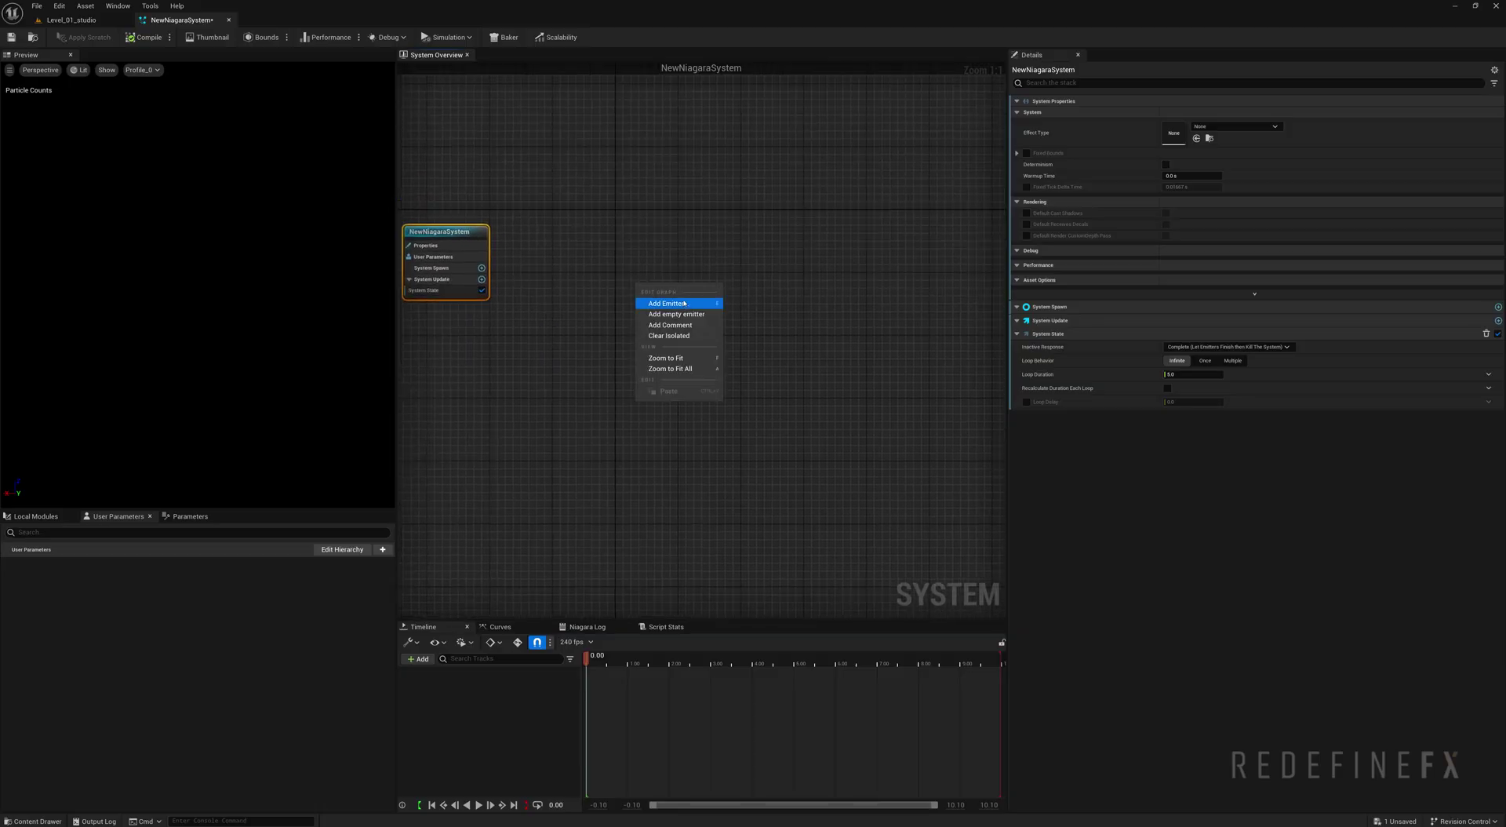
left_click(670, 304)
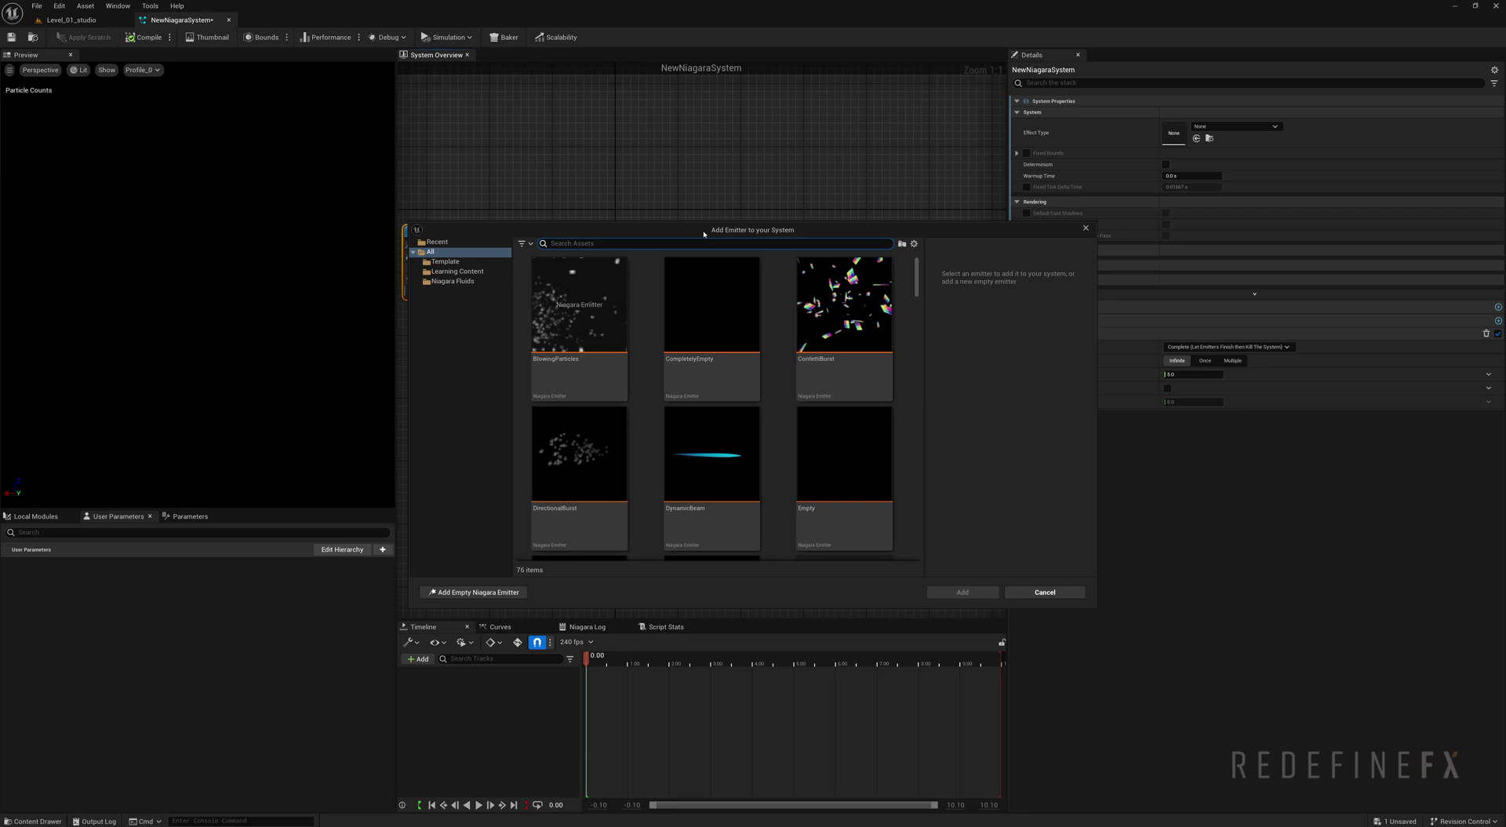
left_click(861, 469)
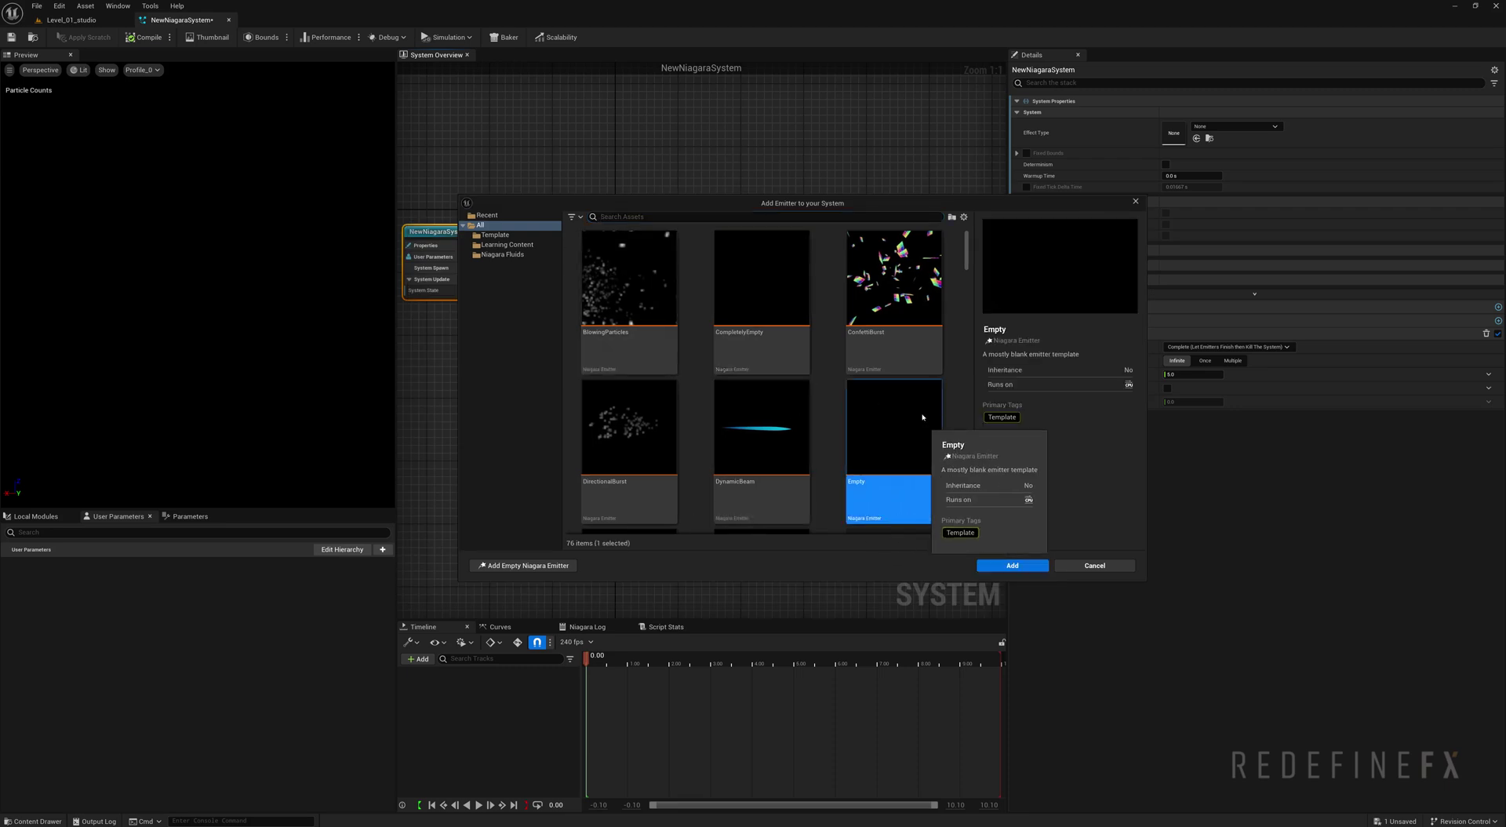
left_click(1000, 564)
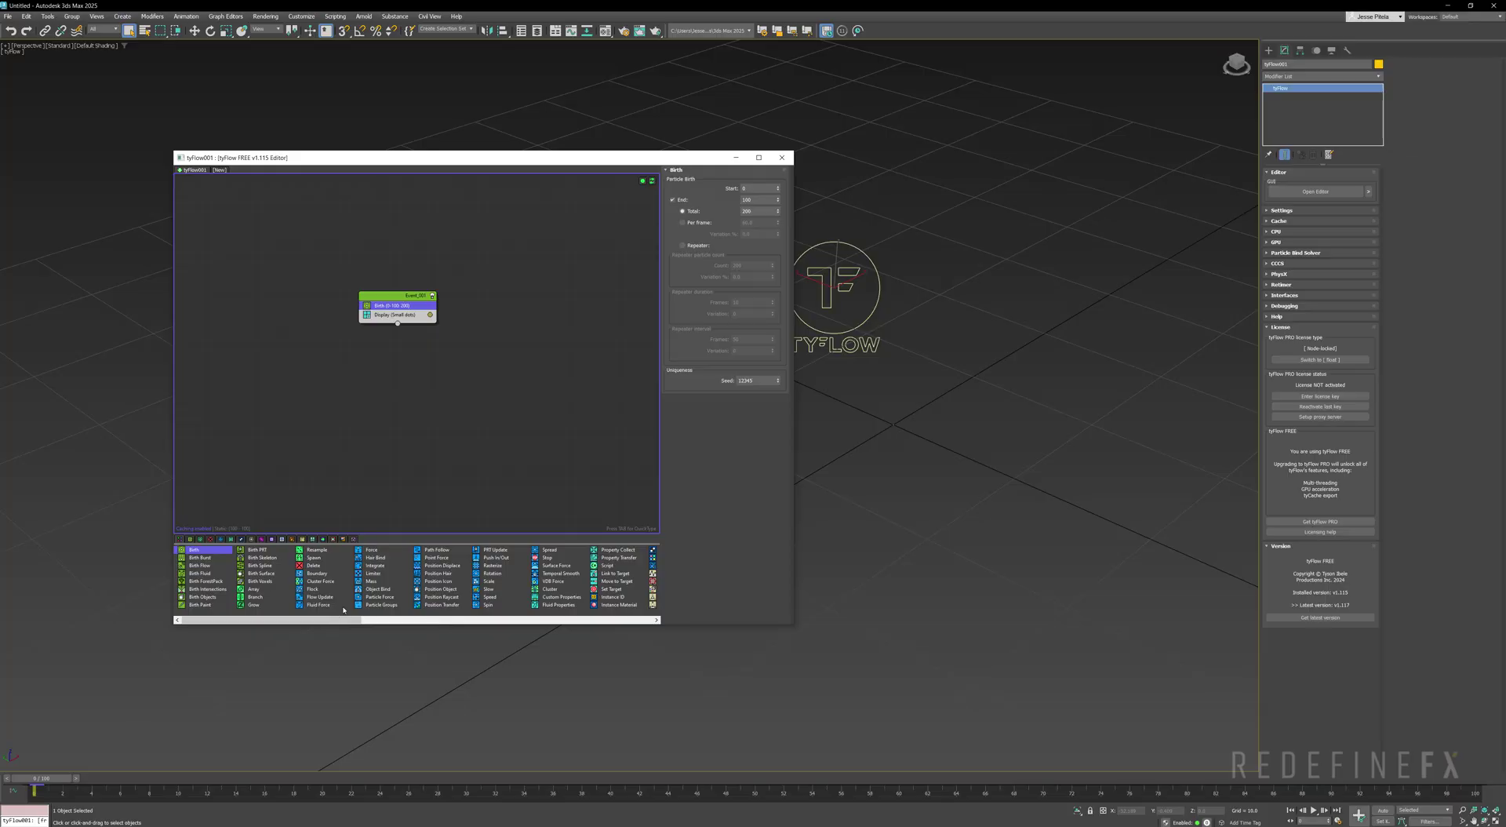
mouse_move(326, 620)
left_mouse_down()
mouse_move(591, 620)
mouse_move(343, 620)
left_mouse_up()
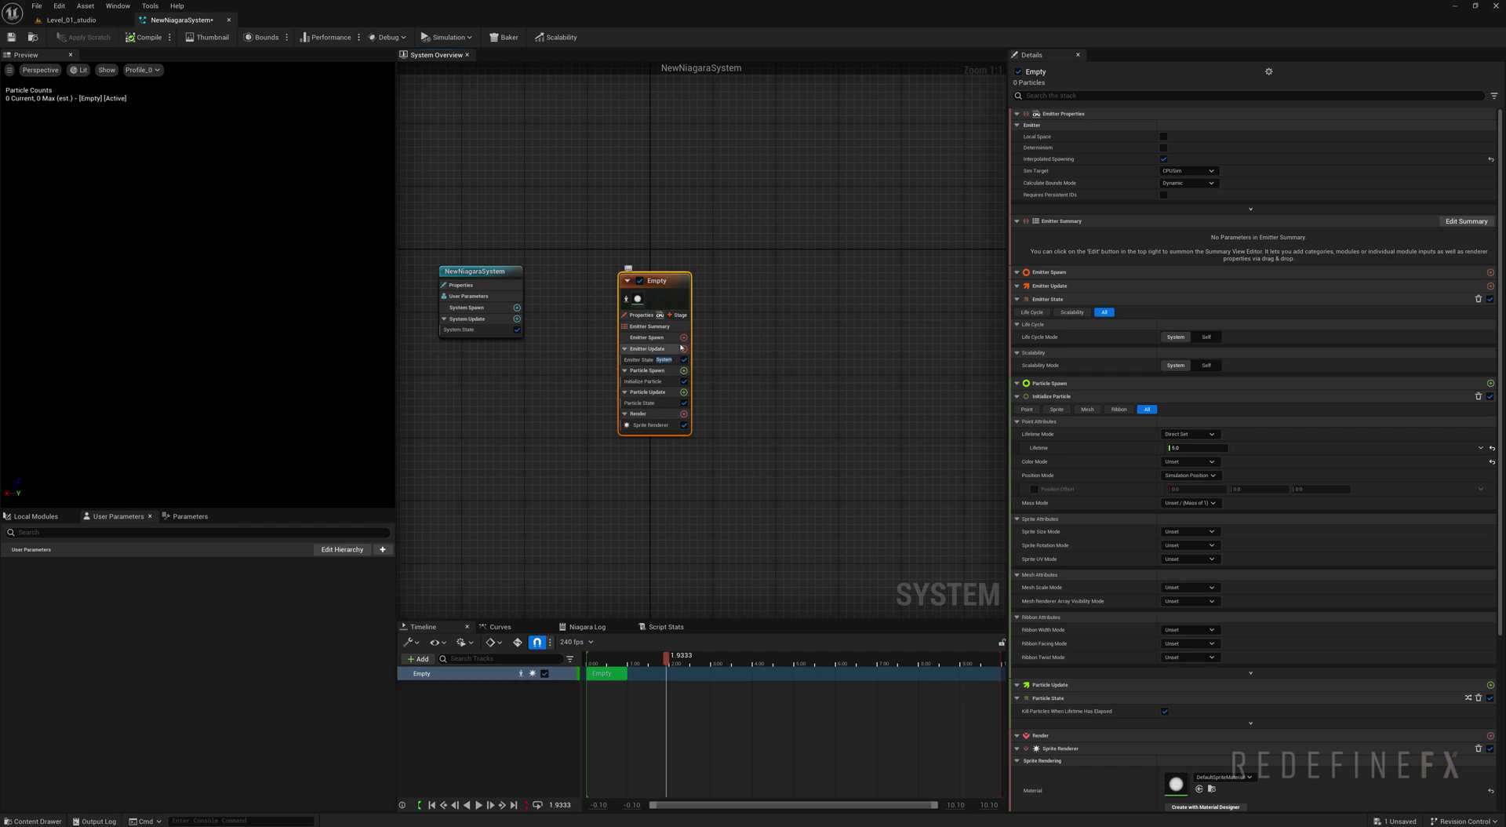
- Add a Spawn Burst Instantaneous module to the Emitter Update stage of the Empty emitter in Unreal Engine
left_click(684, 349)
left_click(650, 348)
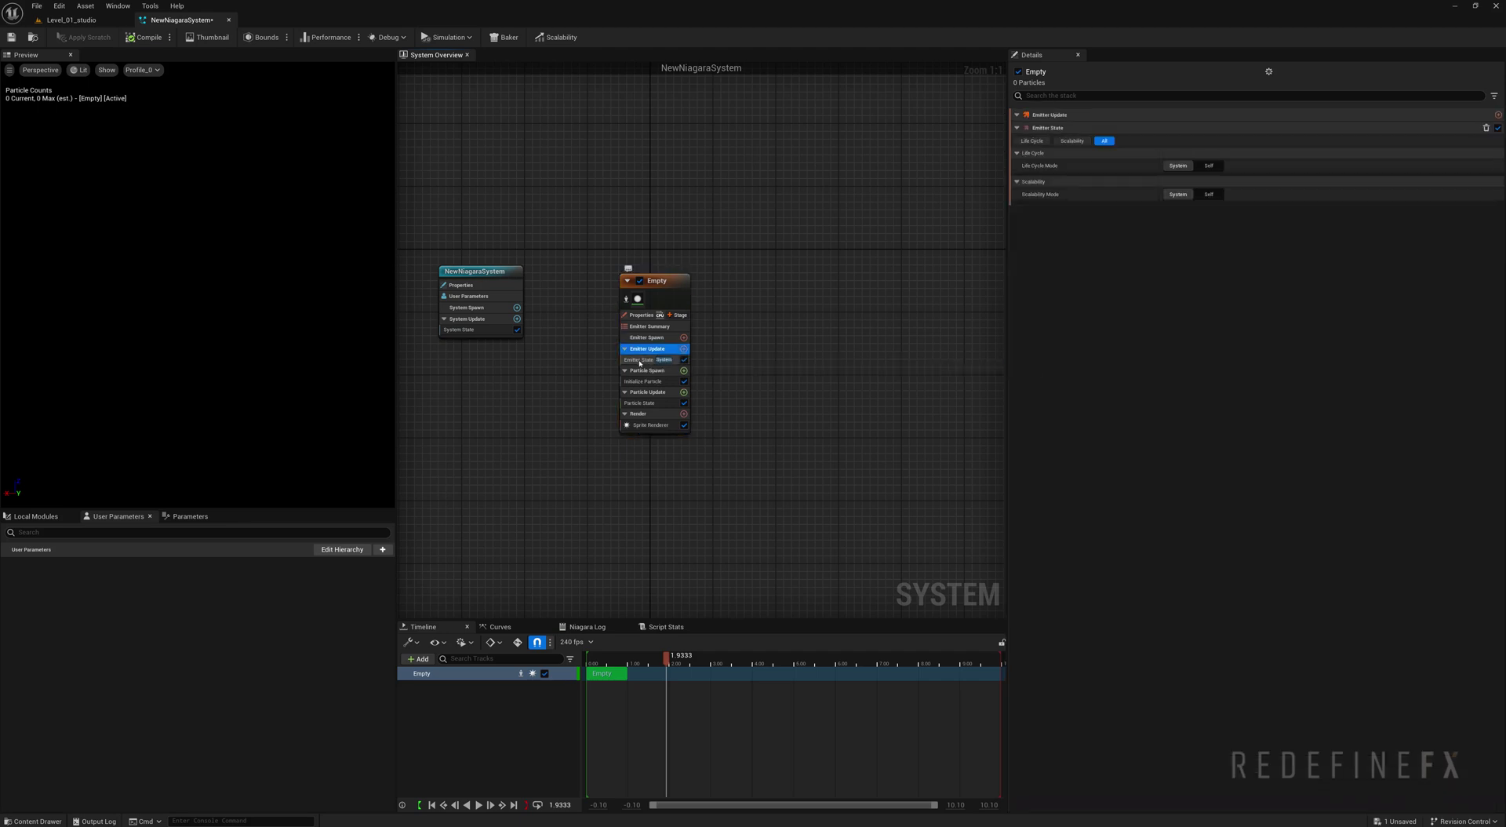
left_click(684, 349)
type("spaw")
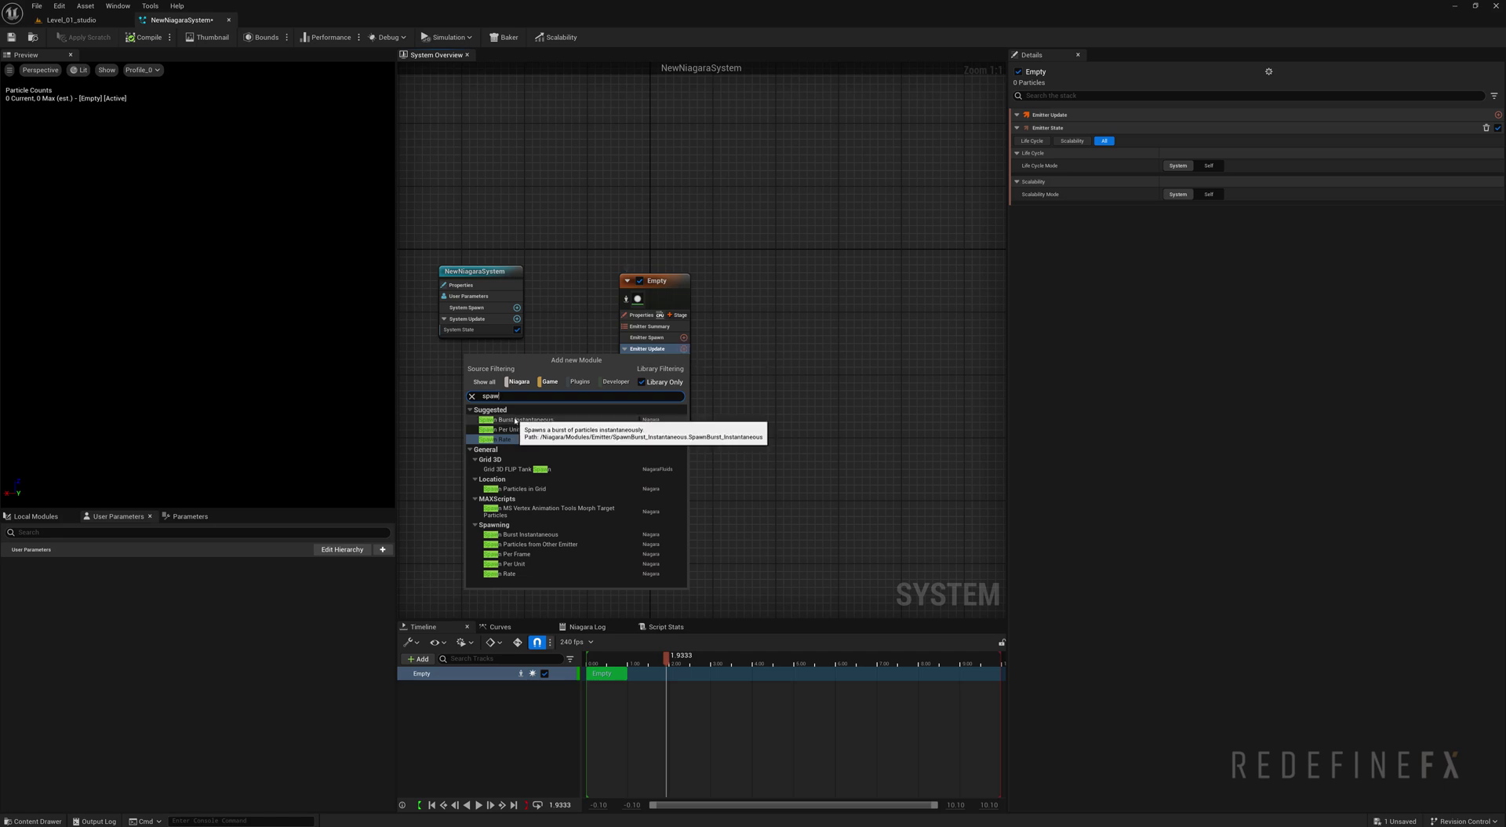
left_click(525, 419)
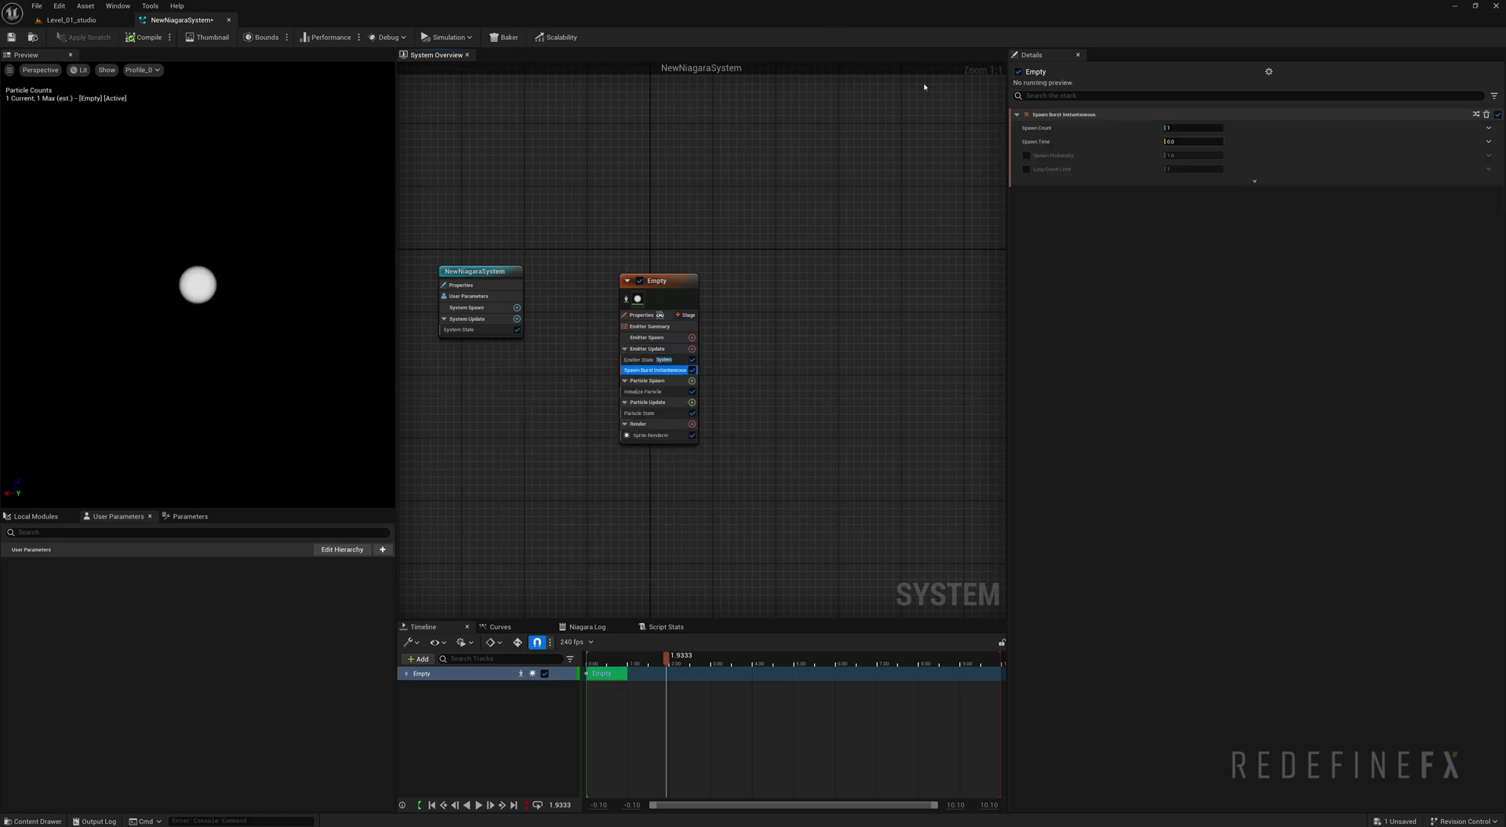
left_click(1189, 128)
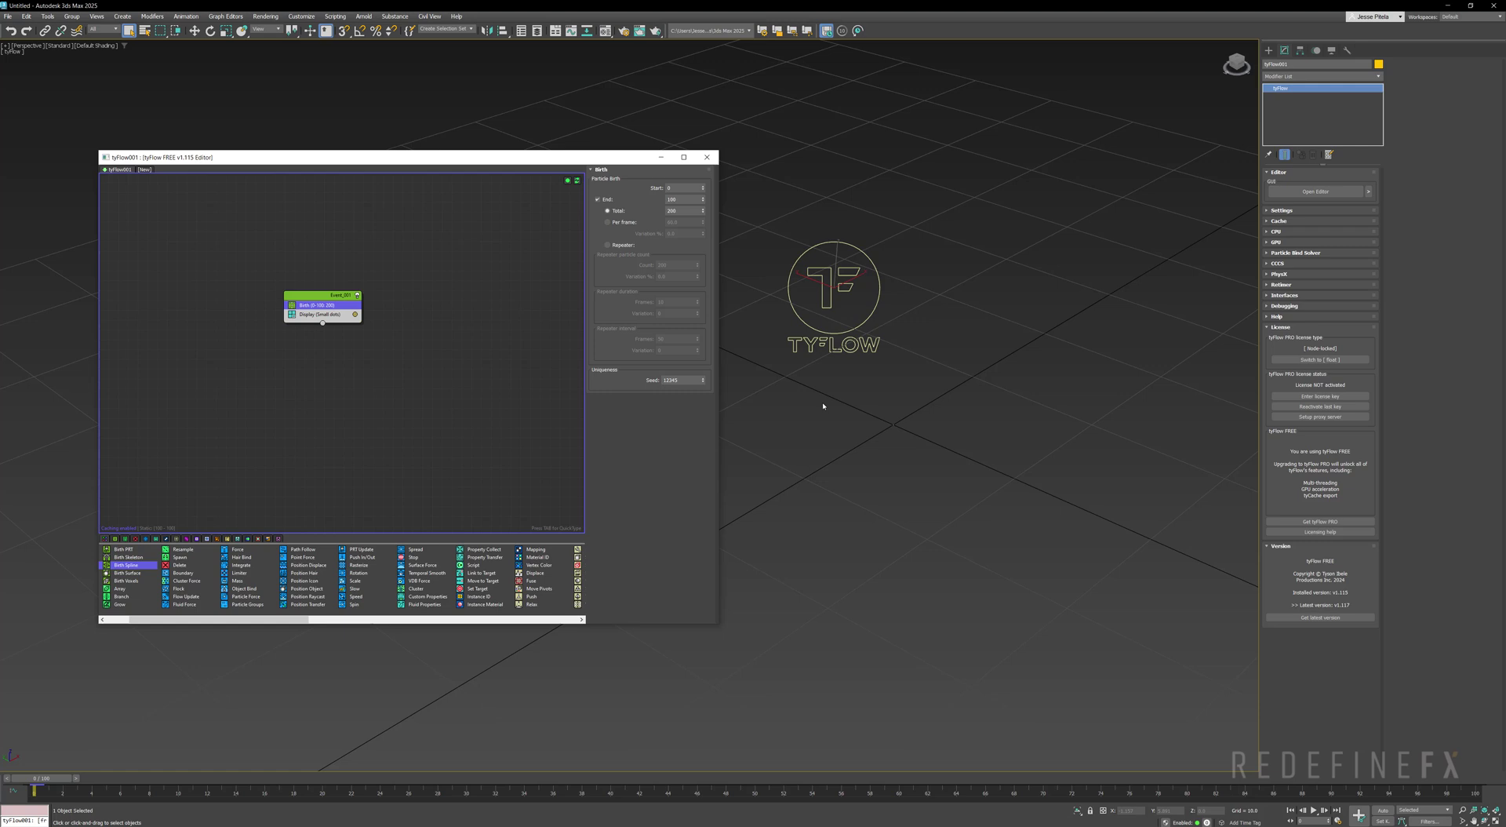
- Switch to 3ds Max and display the tyFlow event's particles as yellow big dots with a size multiplier of 10
scroll(884, 423, "up", 3)
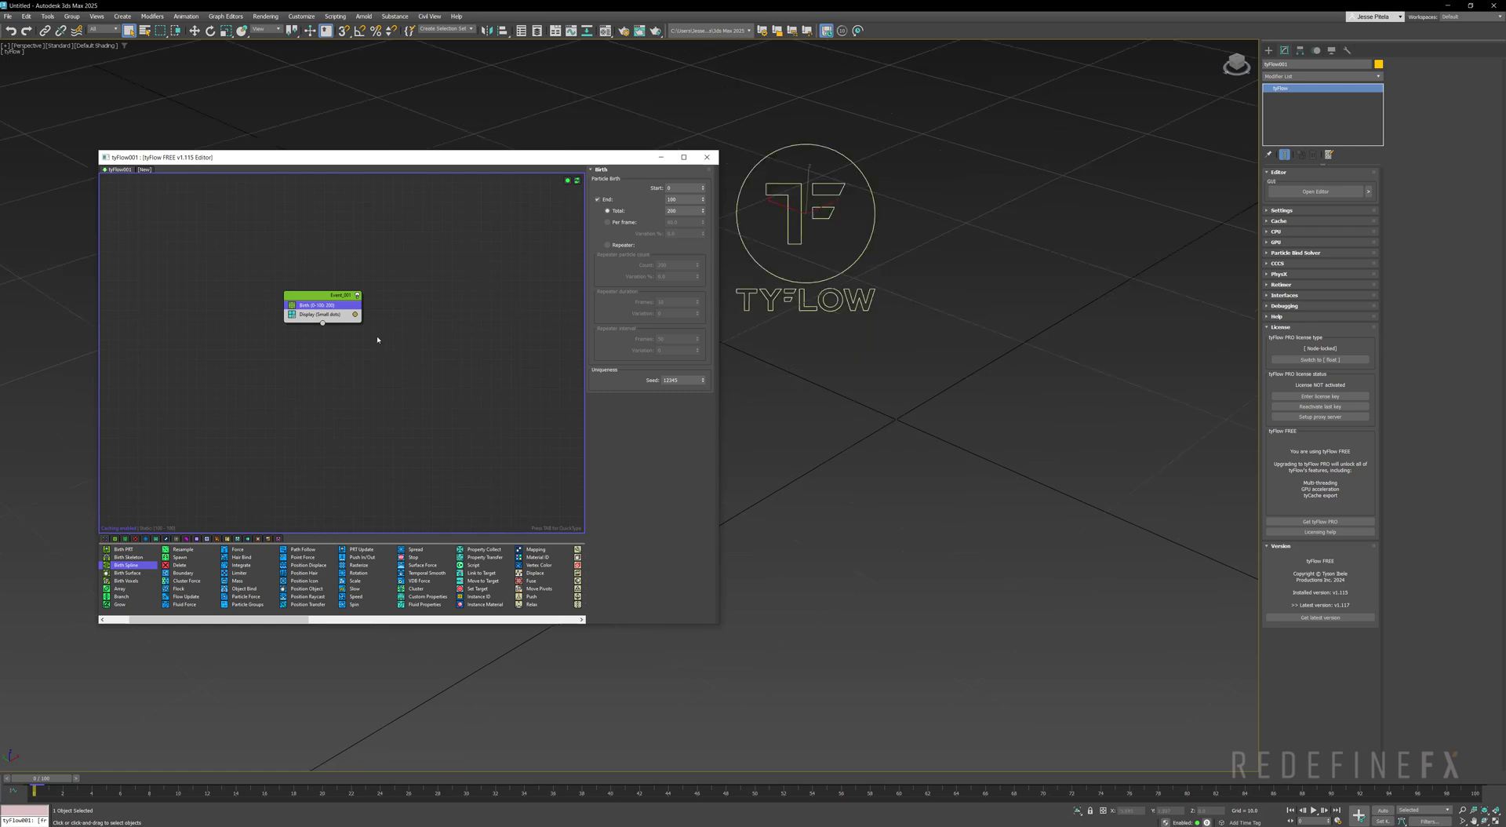
left_click(315, 316)
left_click(628, 189)
left_click(614, 215)
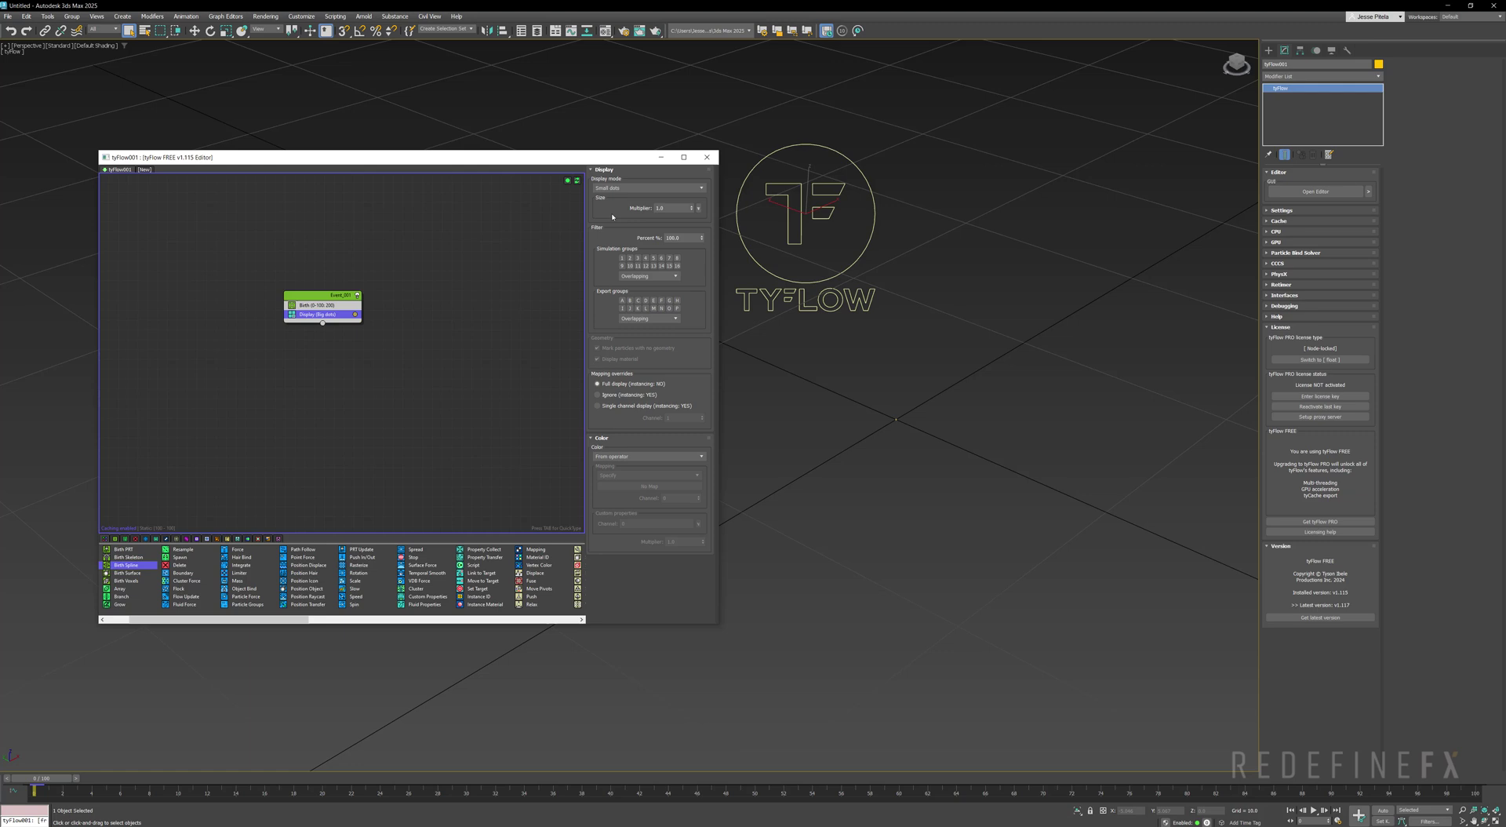
left_click(665, 208)
key("Return")
left_click(356, 314)
left_click_drag(418, 360, 384, 343)
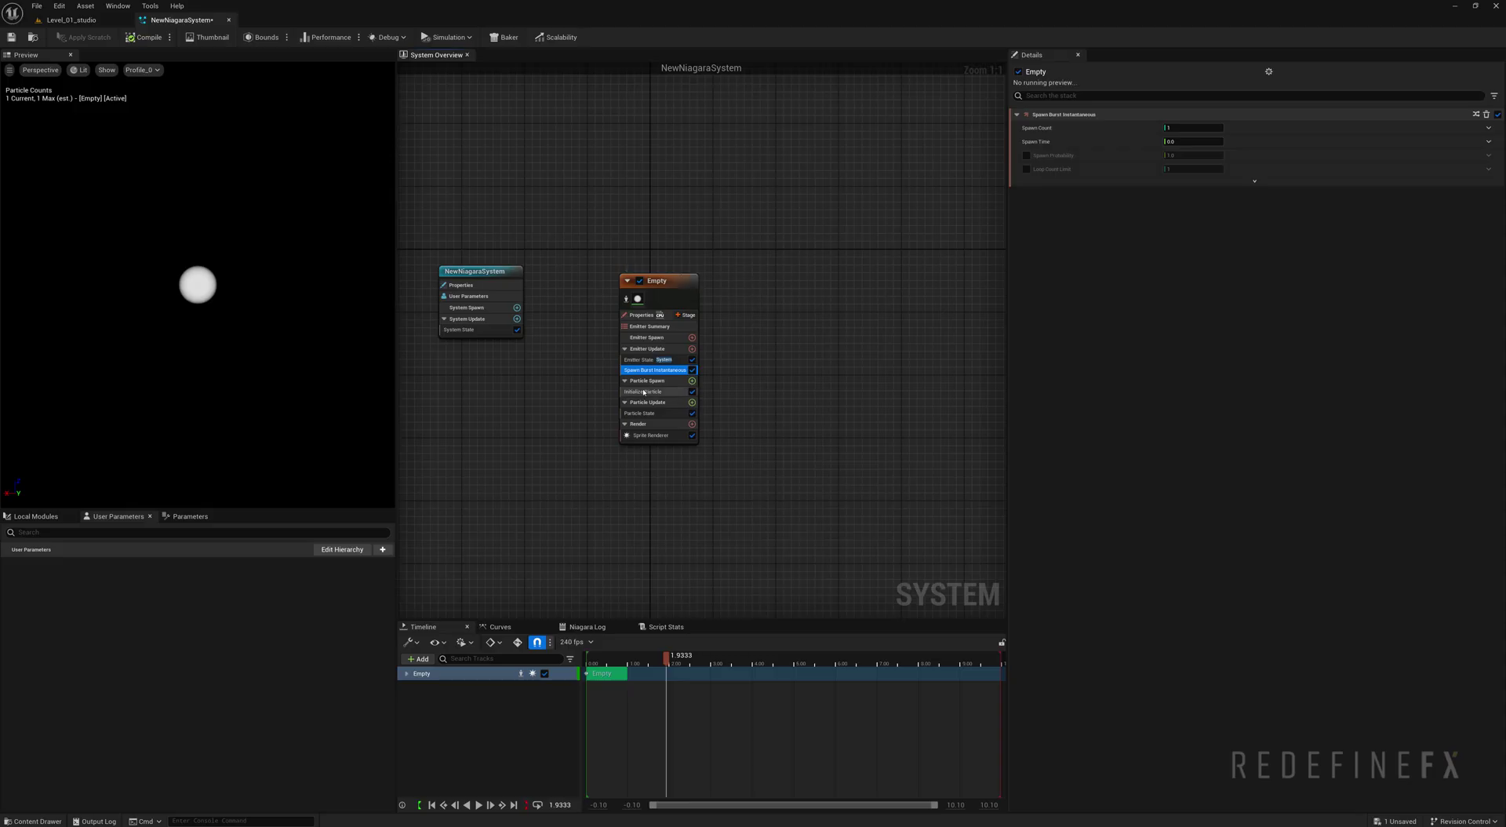
- Switch to Unreal Engine and set Initialize Particle's Color Mode to Direct Set with a yellow color
left_click(643, 391)
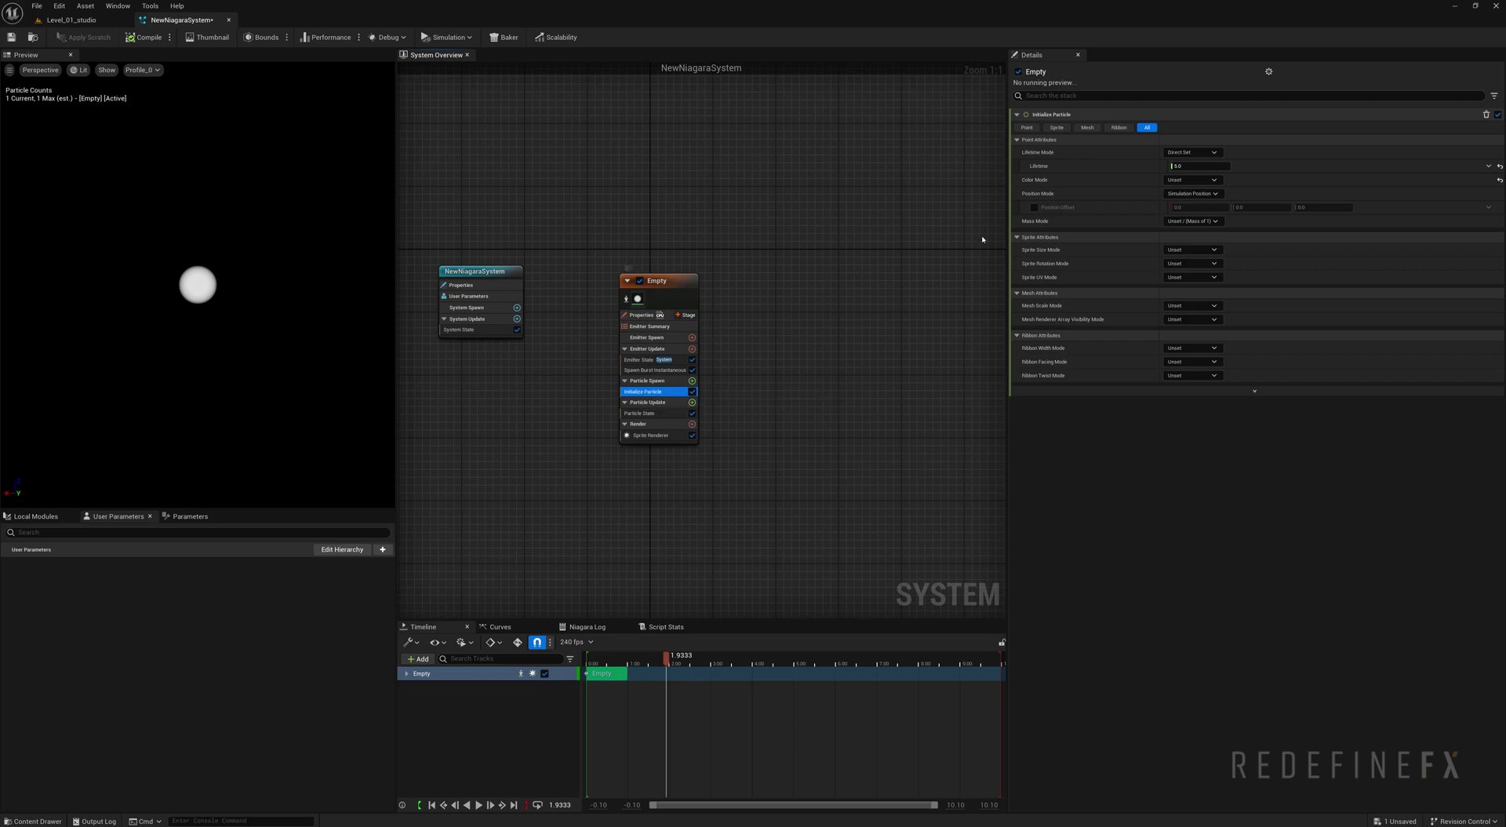
left_click(1185, 180)
left_click(1194, 205)
left_click(1202, 194)
left_click(1279, 311)
left_click_drag(1279, 311, 1288, 319)
left_click(195, 287)
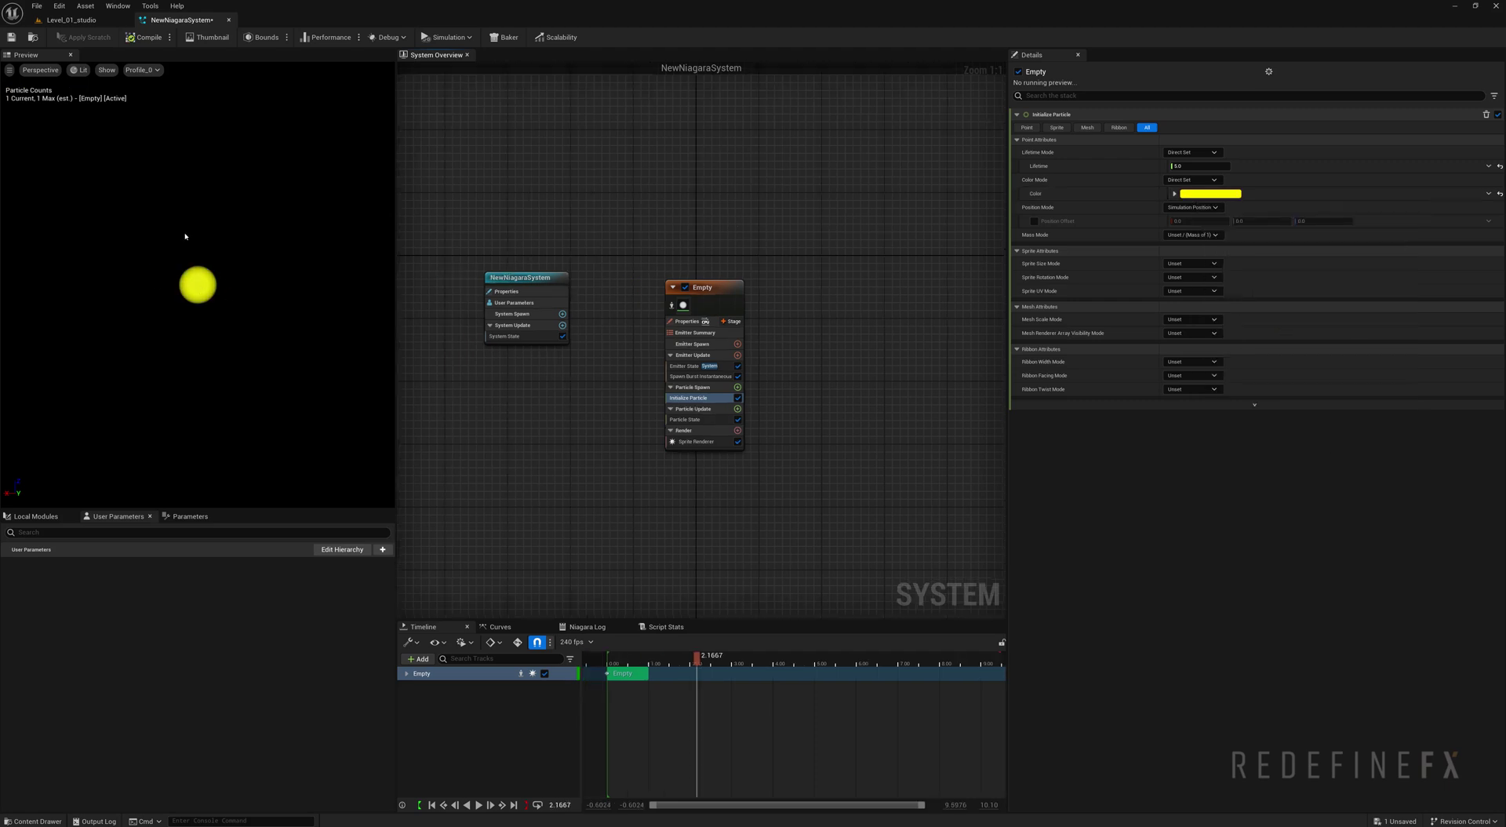
- Add a Mesh Renderer to the Render stage of the Empty emitter
left_click(738, 431)
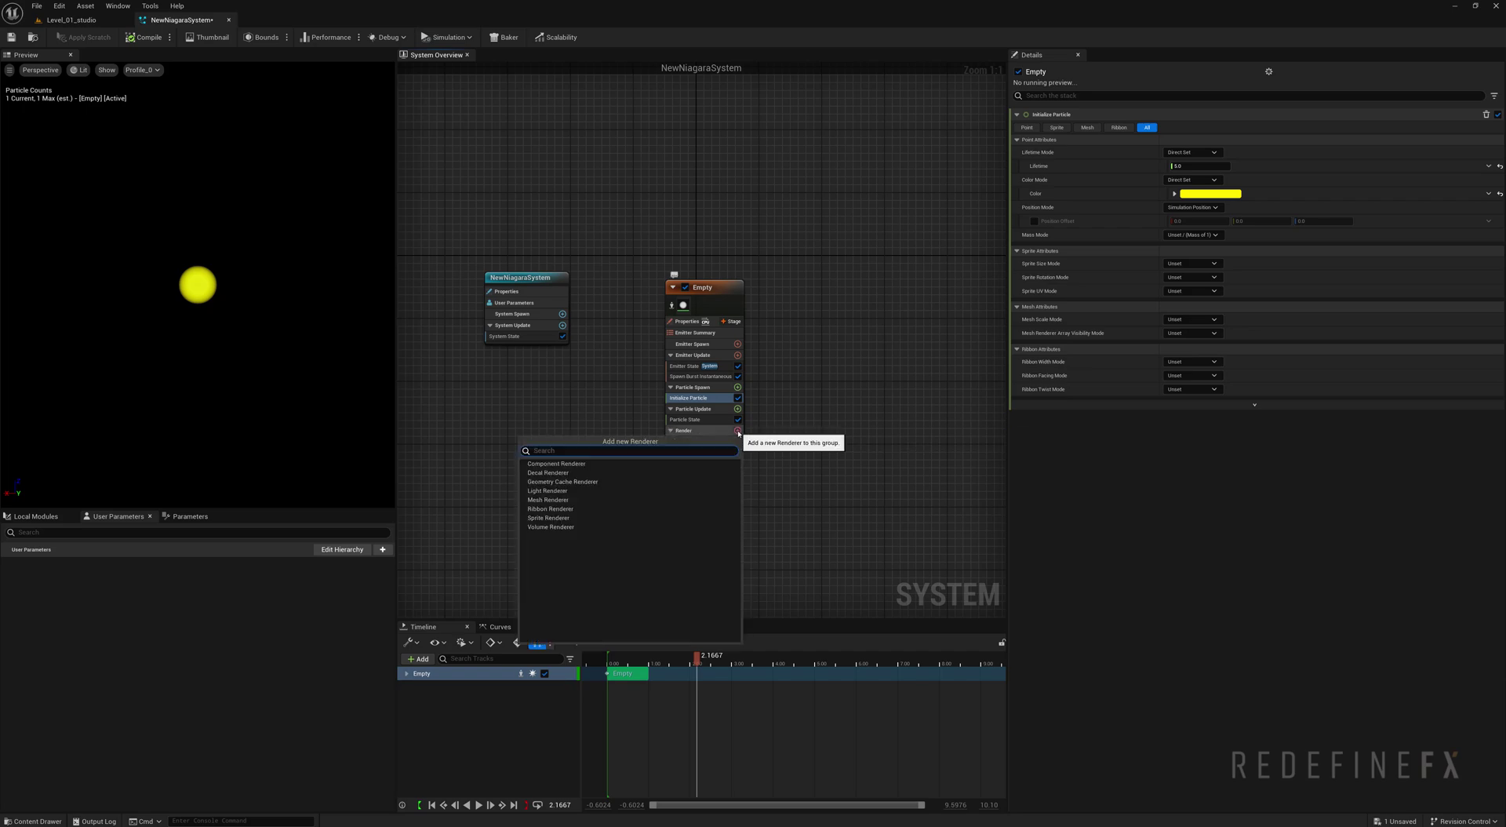
left_click(565, 500)
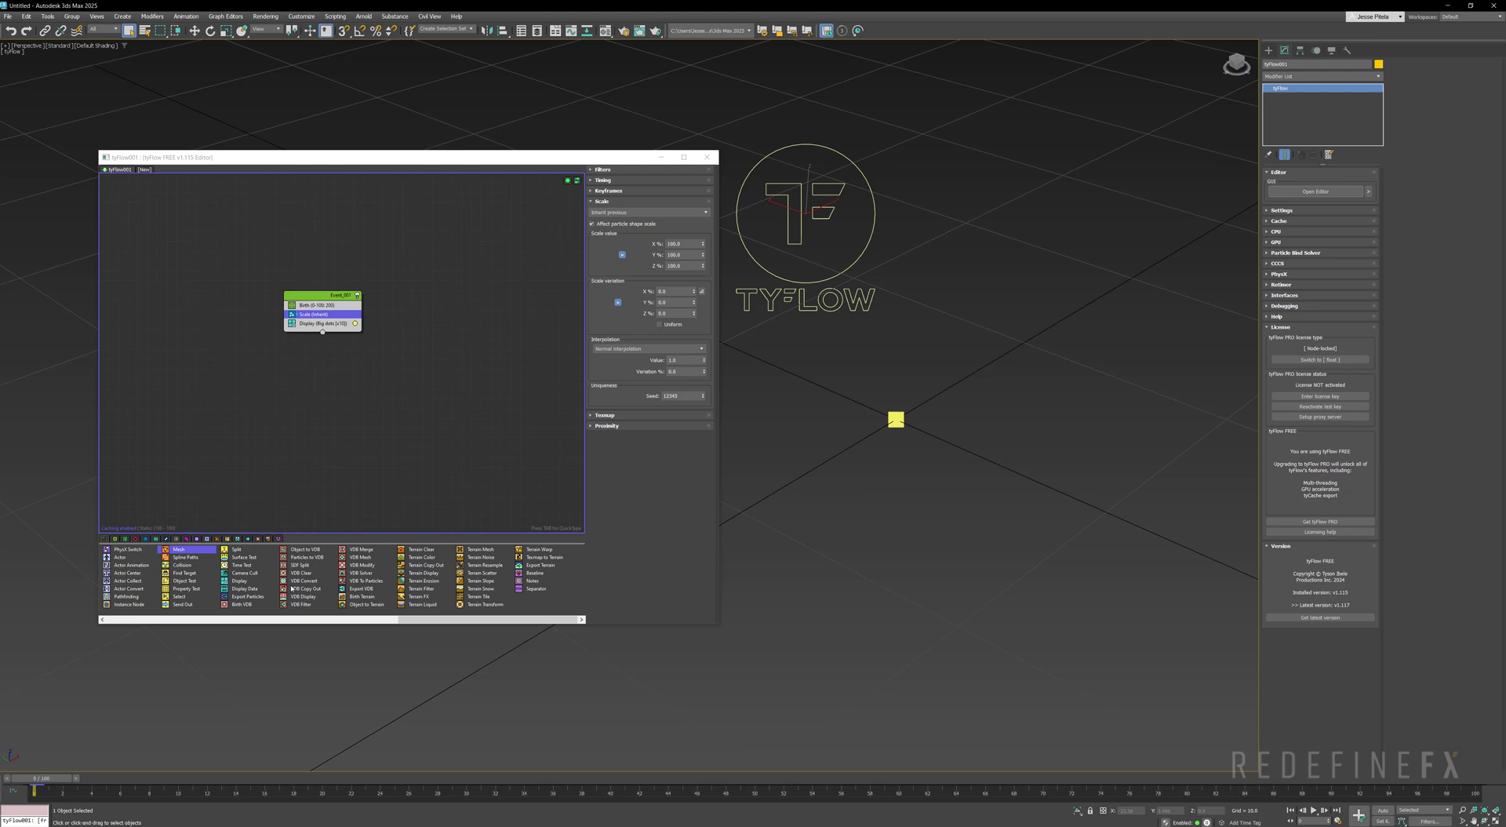
- Switch to 3ds Max and add Mesh and Shape operators to the tyFlow event, using the 3D shape Sphere (HiRes)
left_click_drag(181, 553, 307, 329)
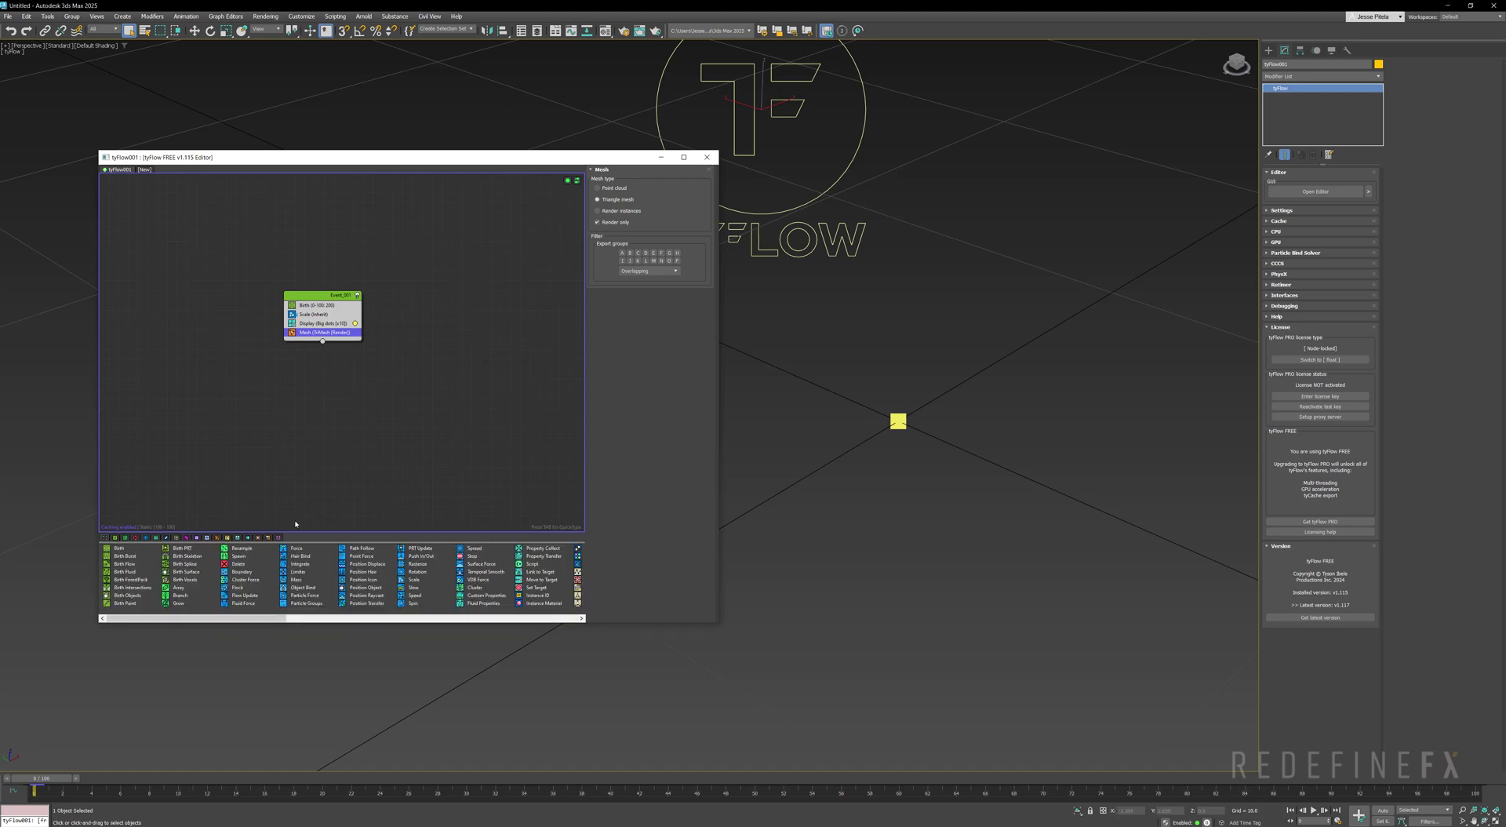
left_click_drag(252, 617, 387, 618)
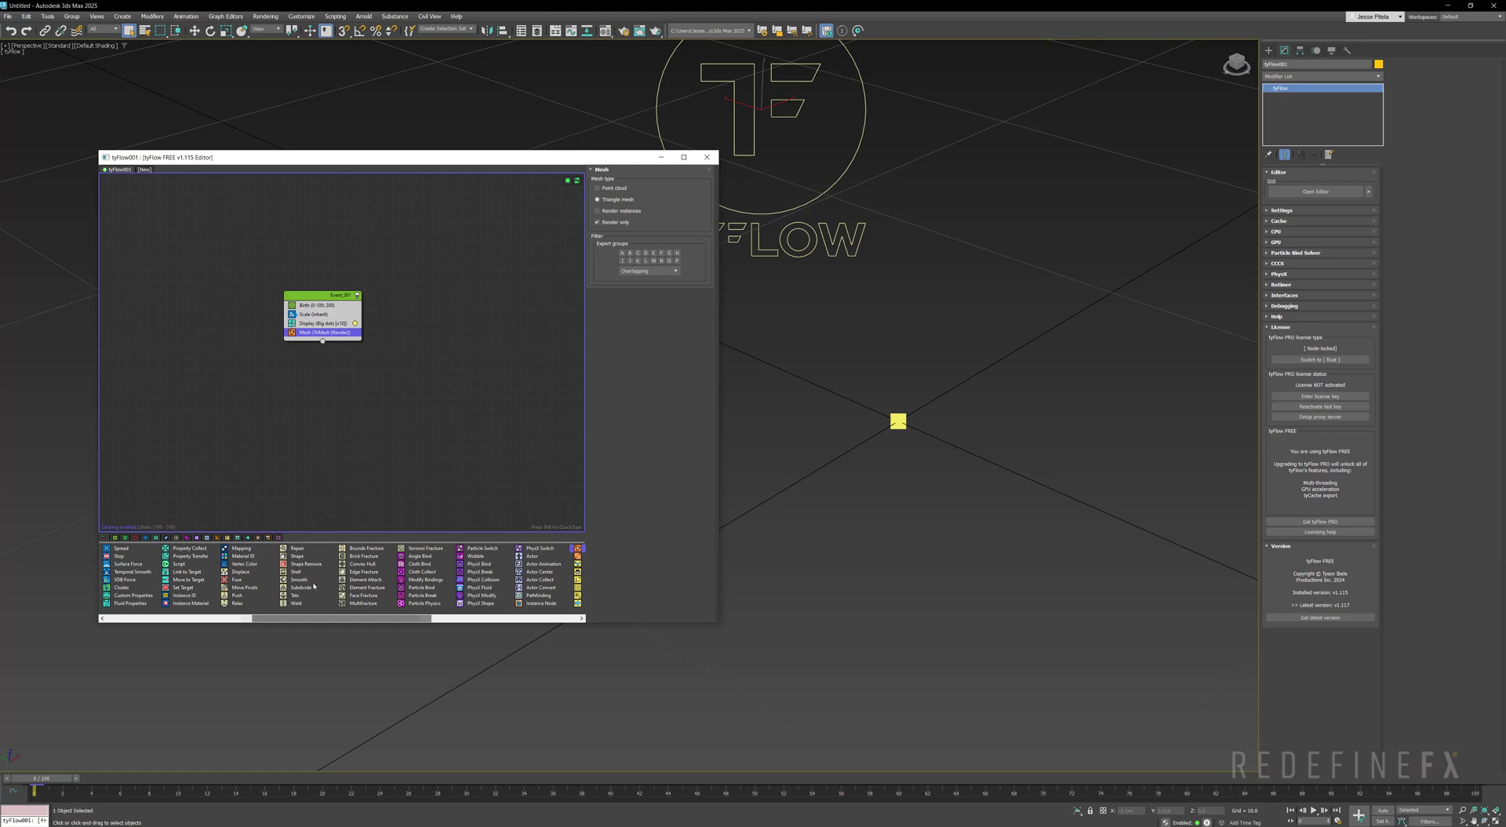
left_click_drag(300, 560, 310, 312)
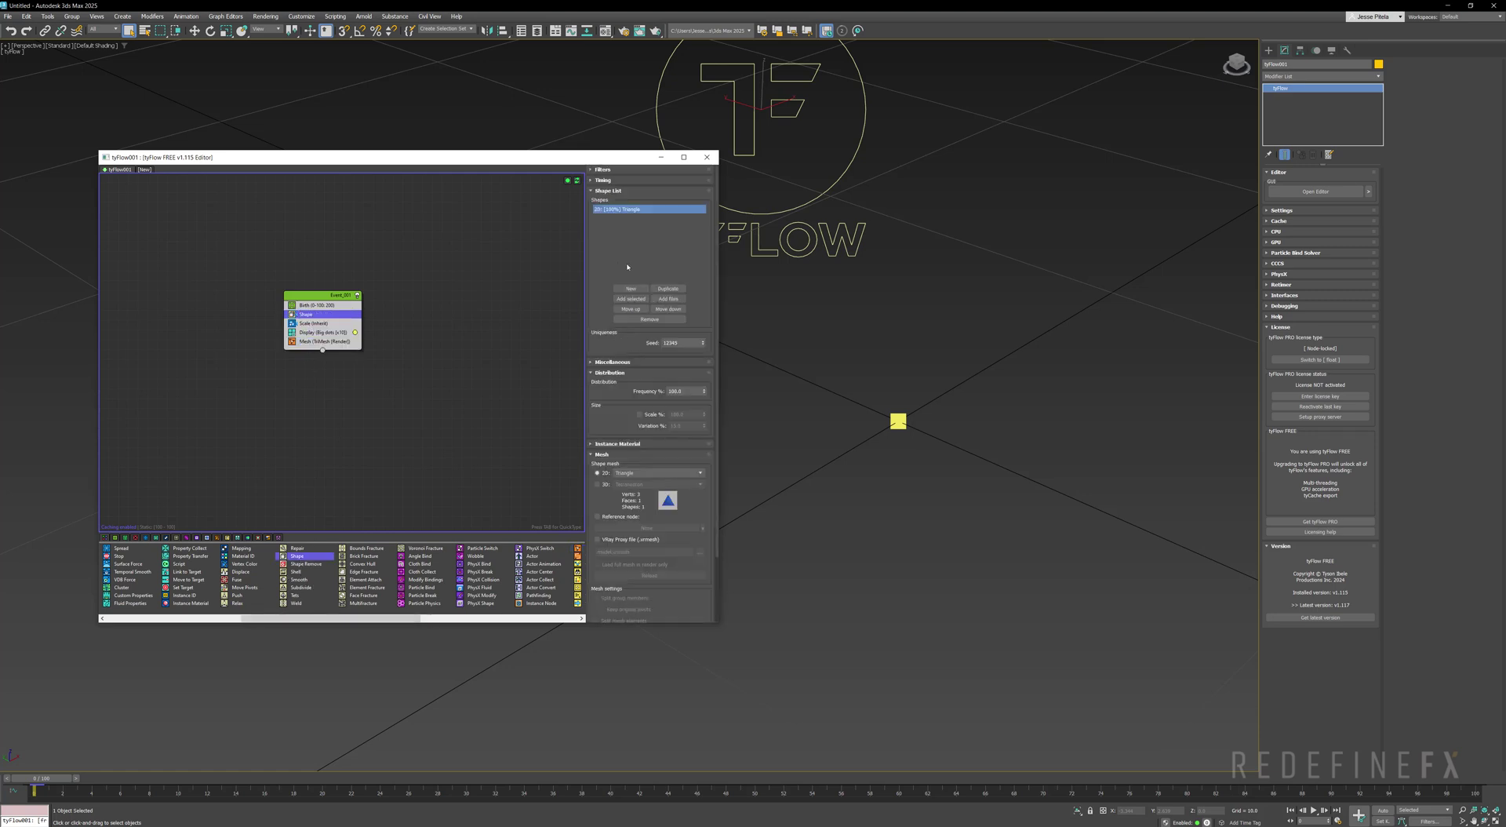
left_click(597, 485)
left_click(626, 485)
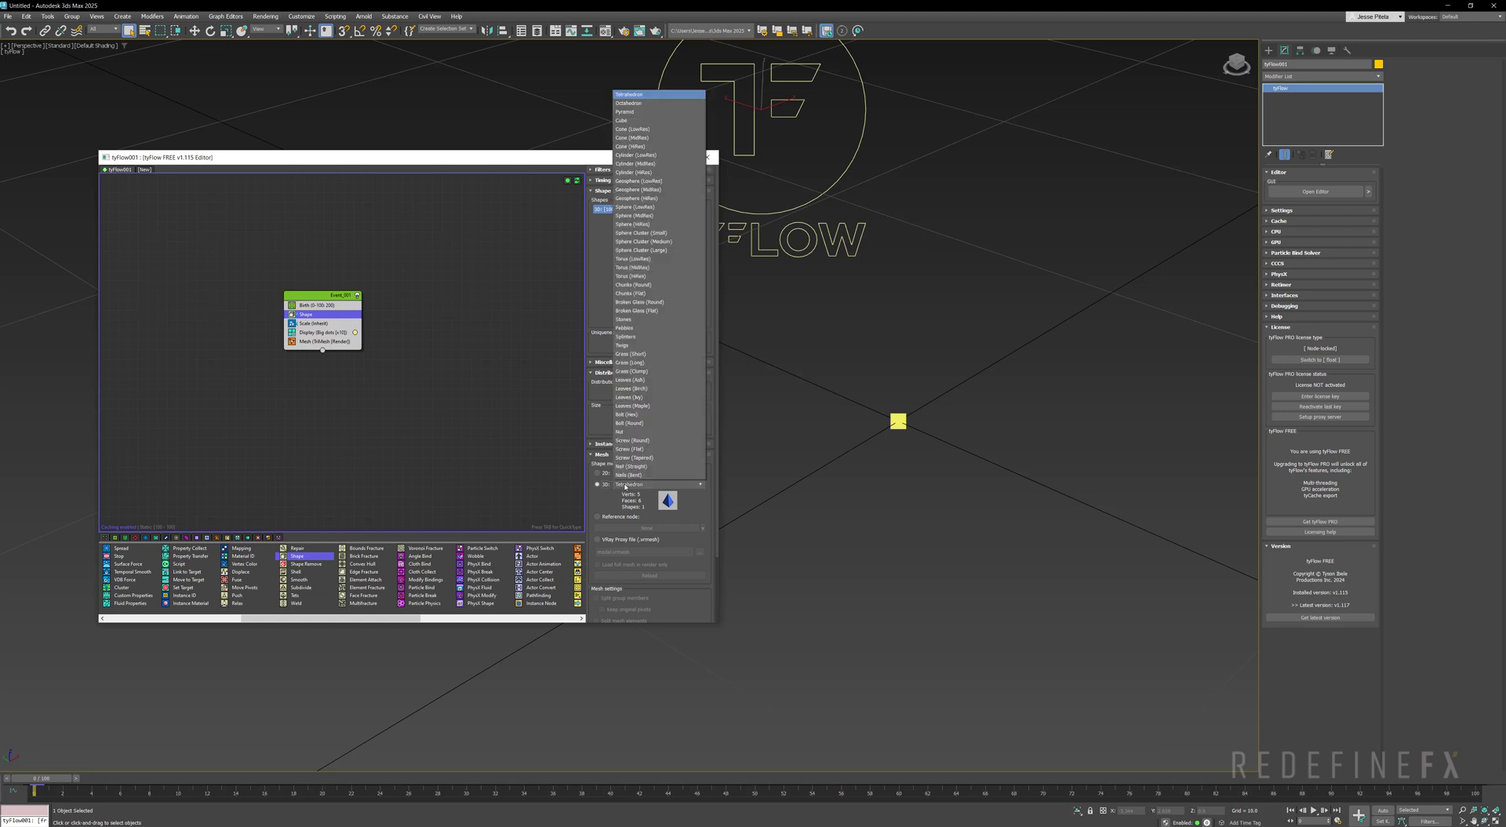
left_click(642, 223)
- Set the tyFlow event's Display operator to show particles as Geometry
left_click(315, 332)
left_click(648, 187)
left_click(603, 259)
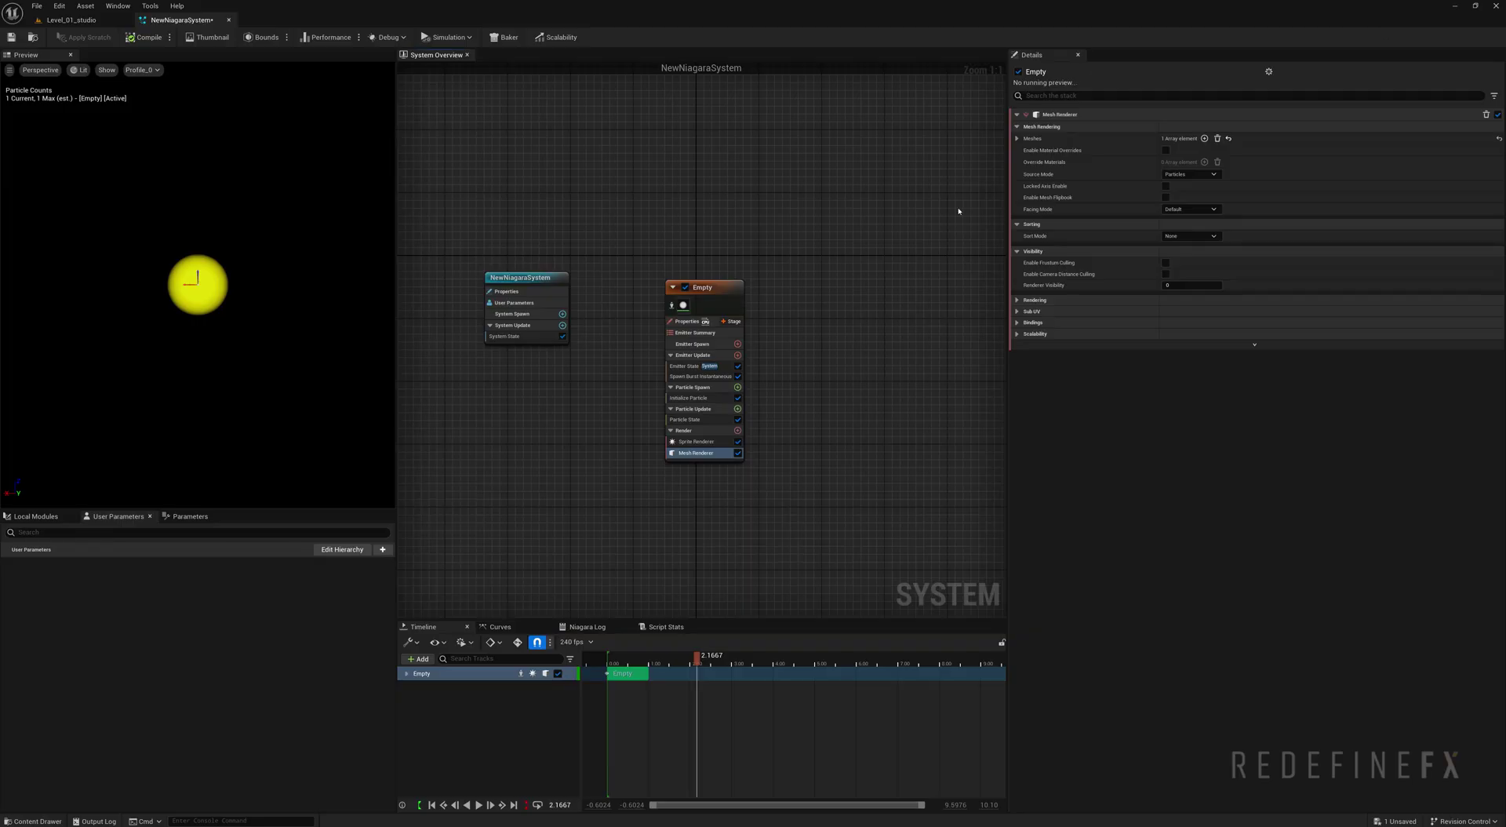
- Switch to Unreal Engine, assign the Sphere static mesh from EngineMeshes to the Mesh Renderer, and disable the Sprite Renderer
left_click(1049, 139)
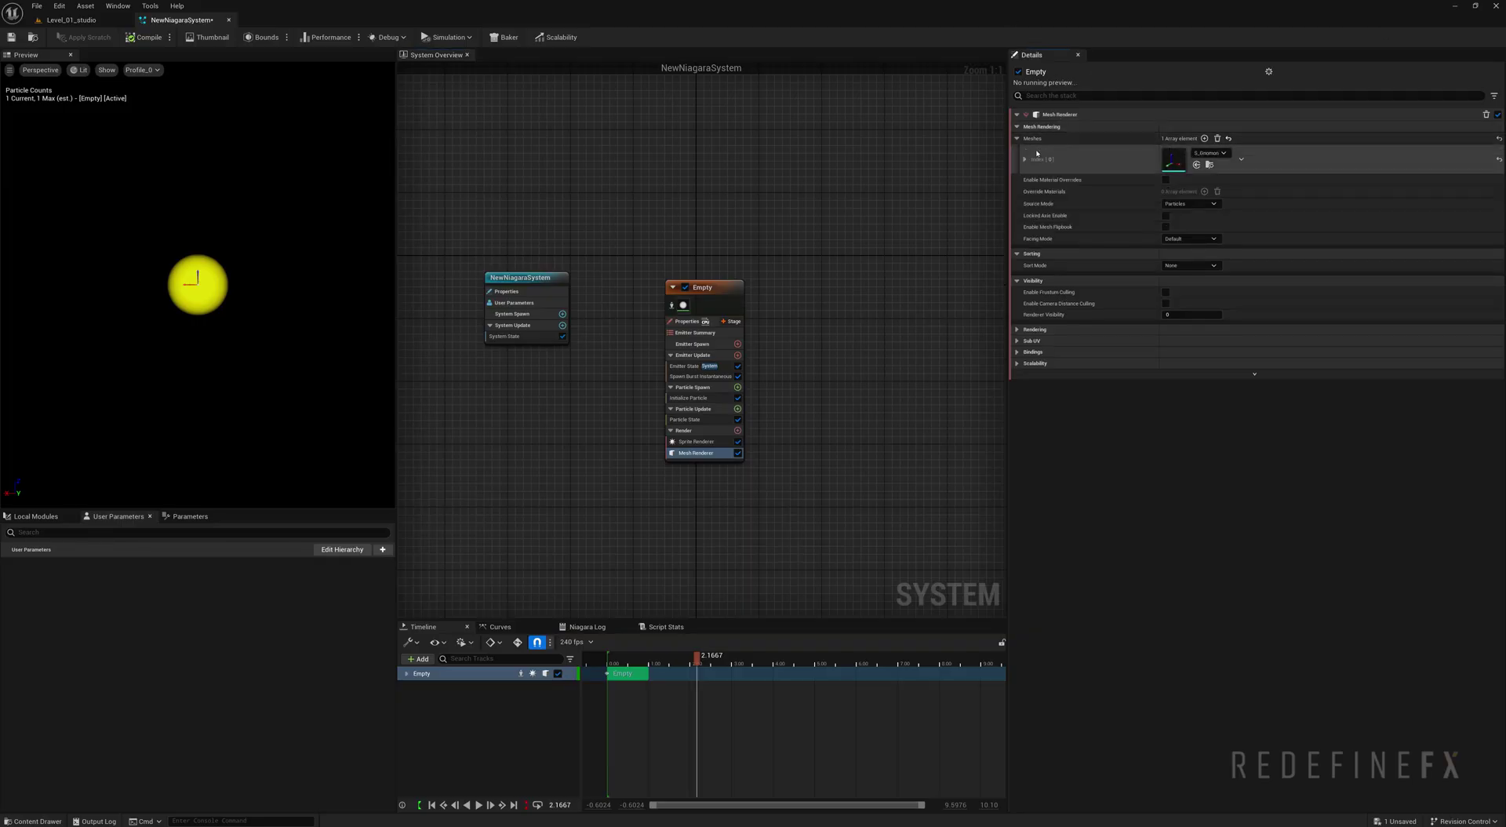
left_click(1198, 154)
type("sphere")
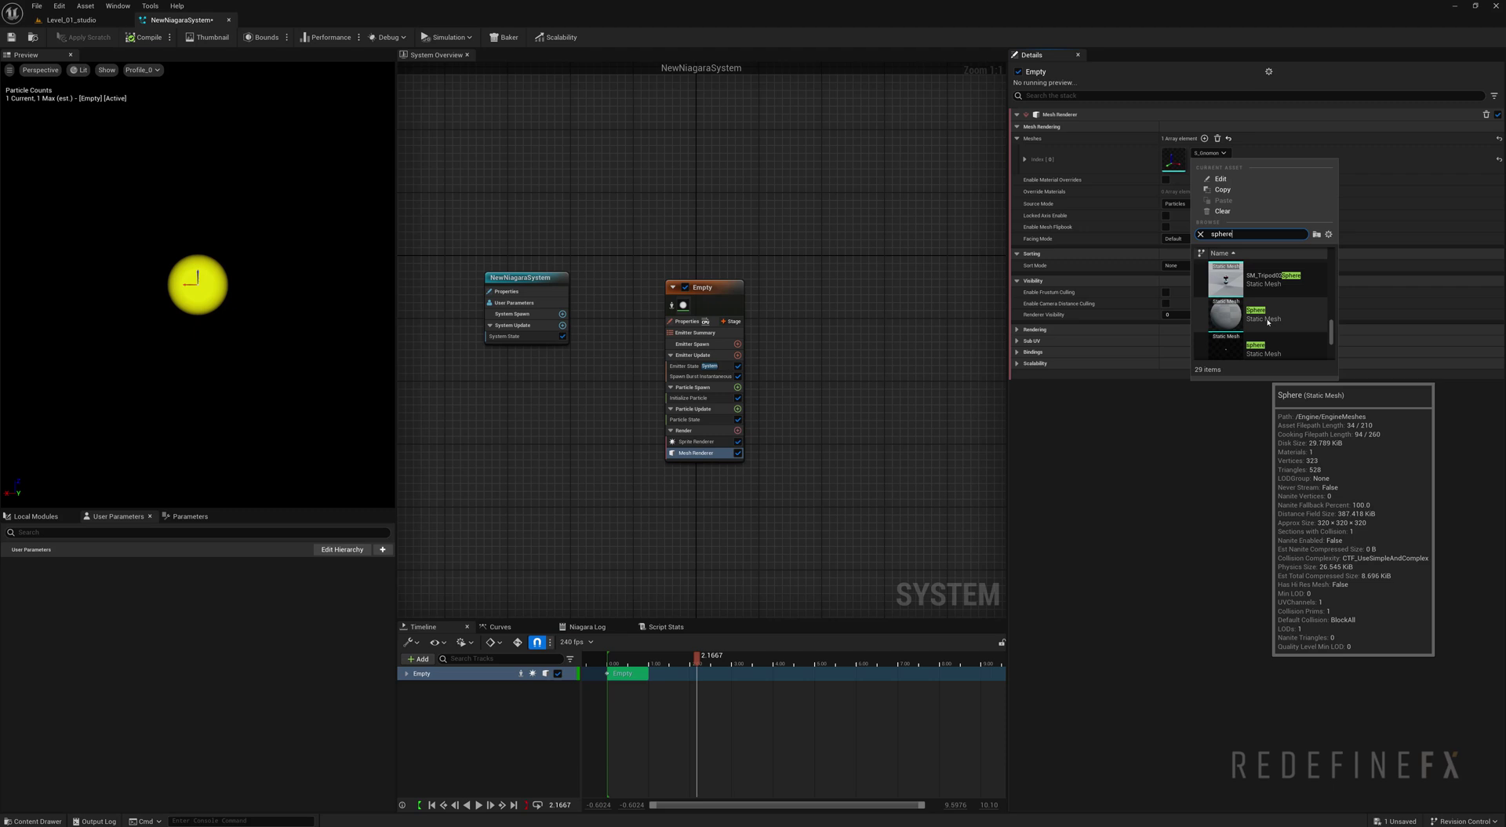
left_click(1272, 316)
left_click(738, 441)
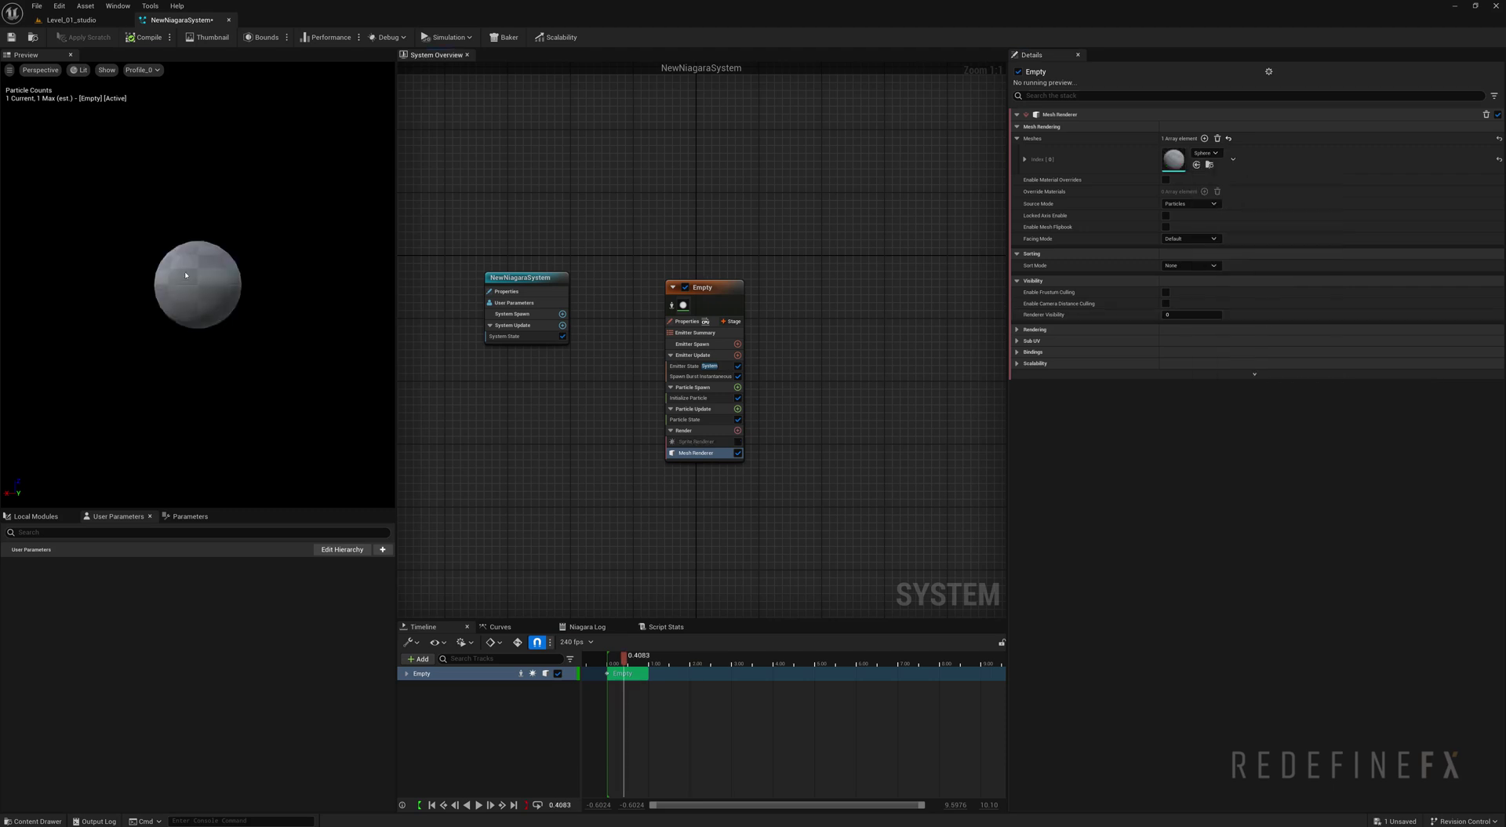
- Set Initialize Particle's Mesh Scale Mode to Uniform with a mesh uniform scale of 0.5
left_click(678, 400)
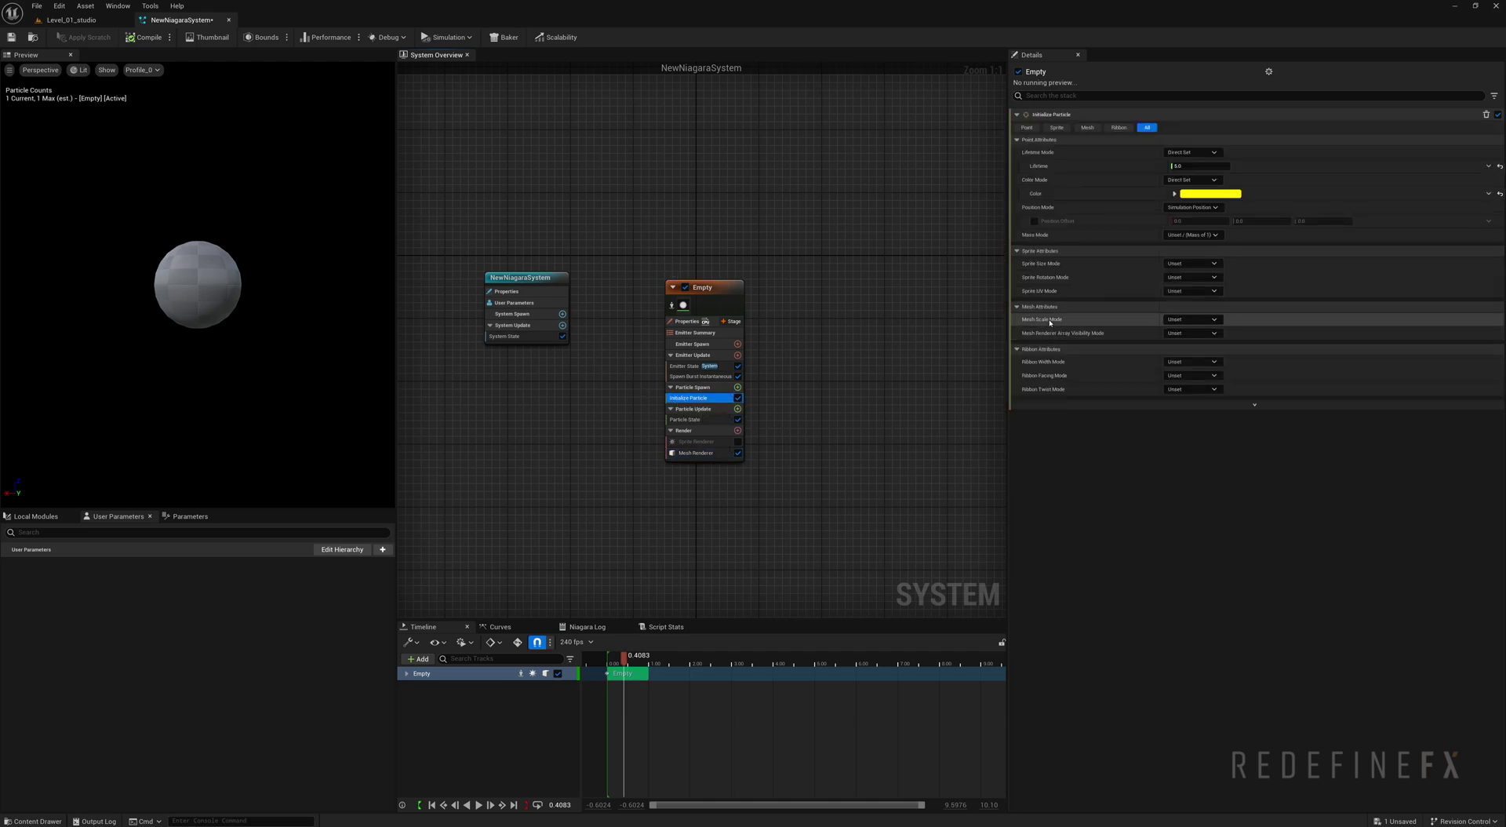
left_click(1181, 319)
left_click(1205, 345)
left_click(1195, 334)
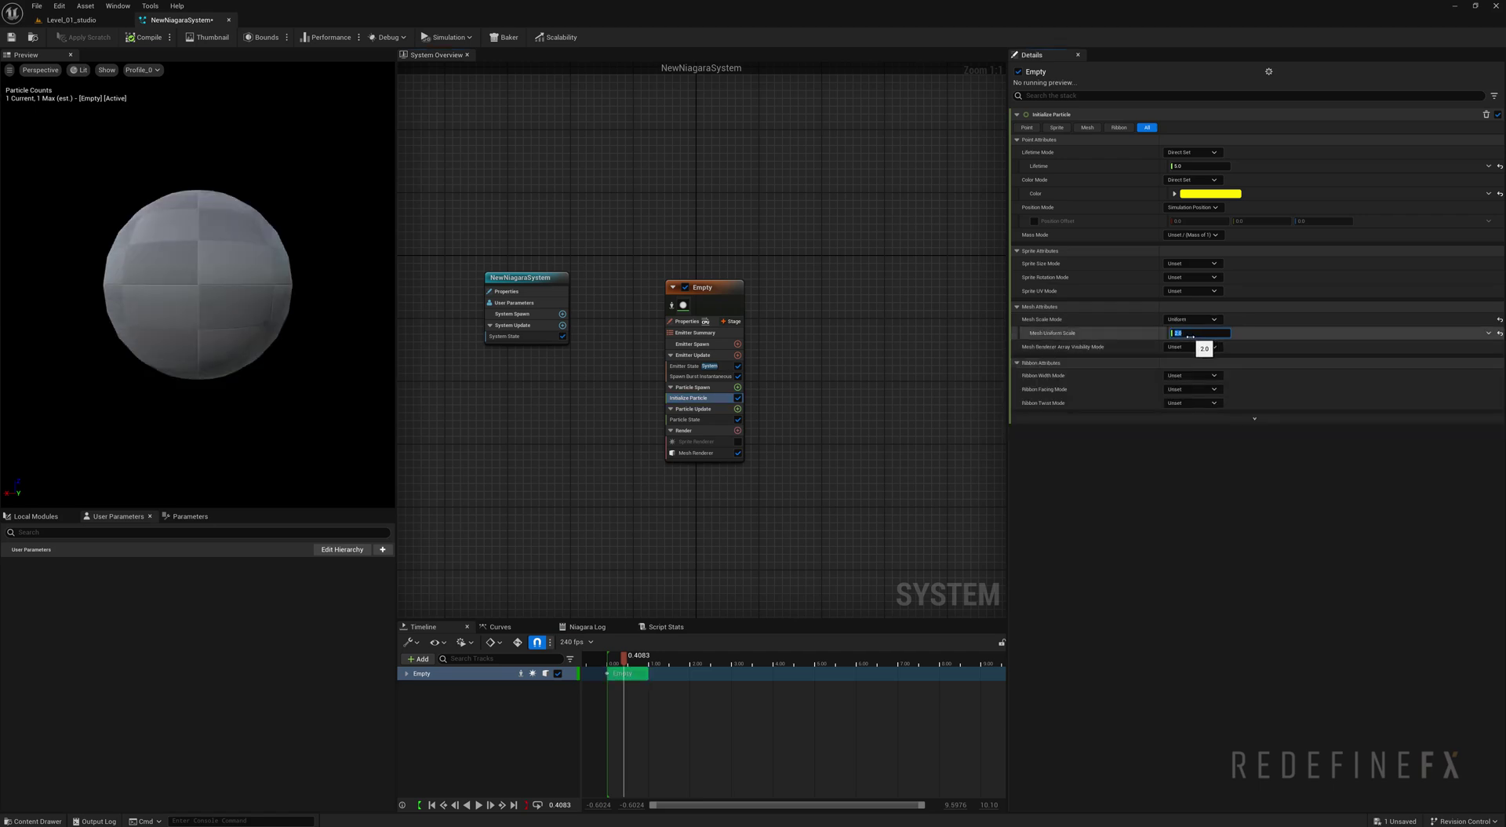
type("0.5")
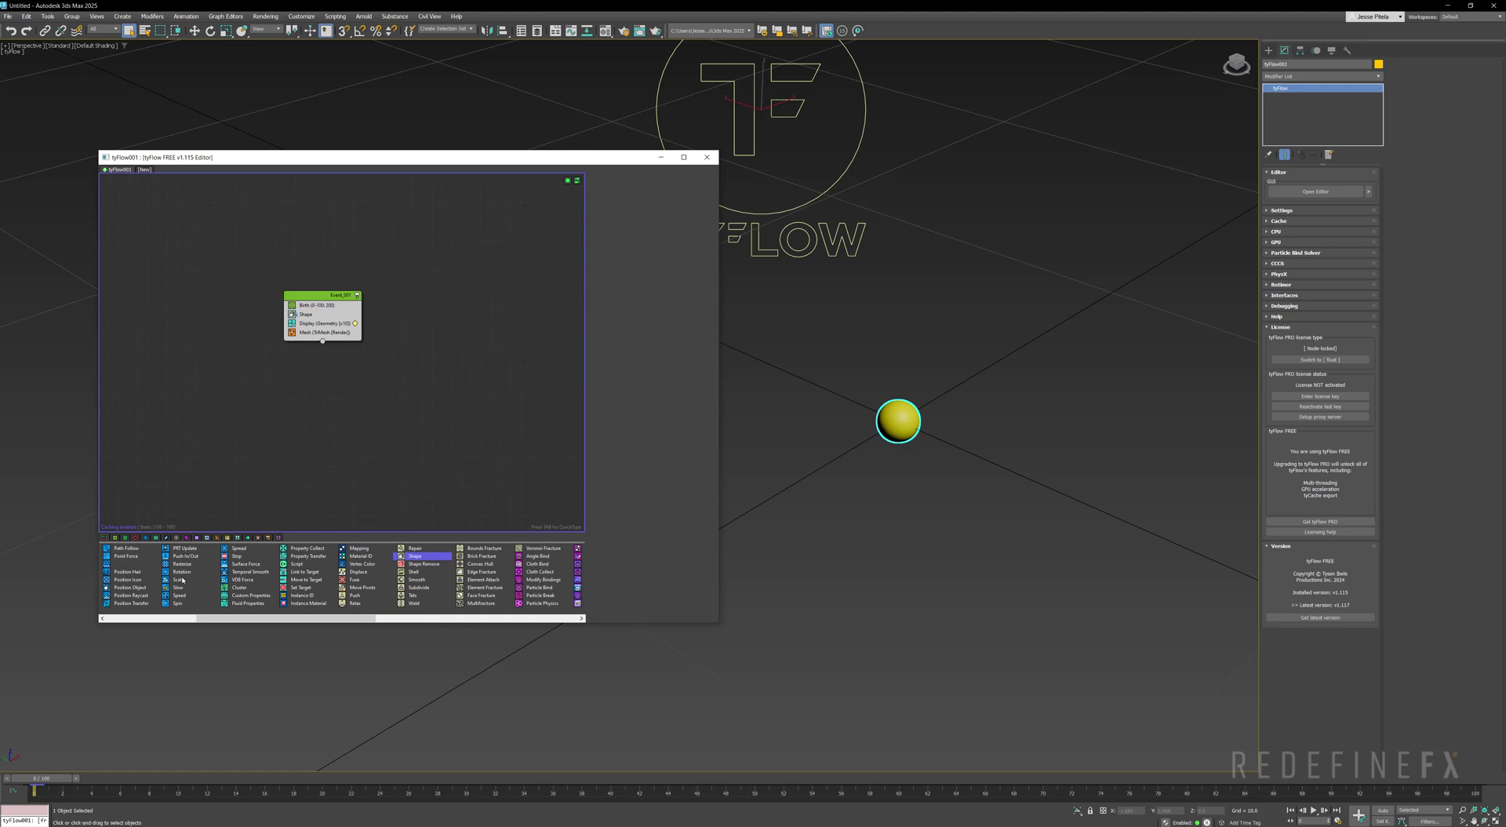
- Switch to 3ds Max, add a Scale operator below Shape in the tyFlow event, and set its X, Y and Z scale to 200%
left_click_drag(188, 579, 316, 325)
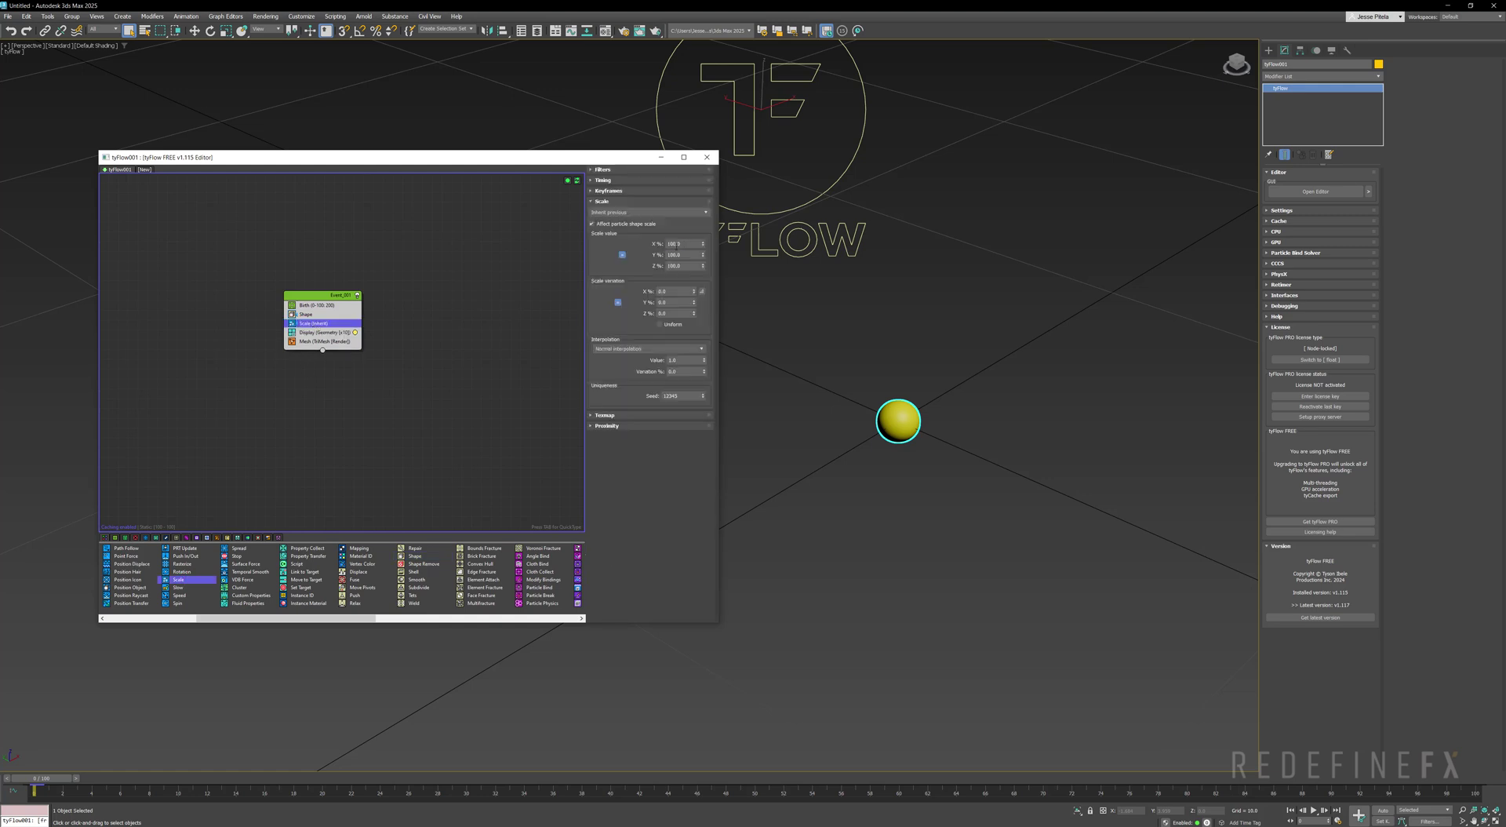
double_click(673, 244)
type("200")
key("Return")
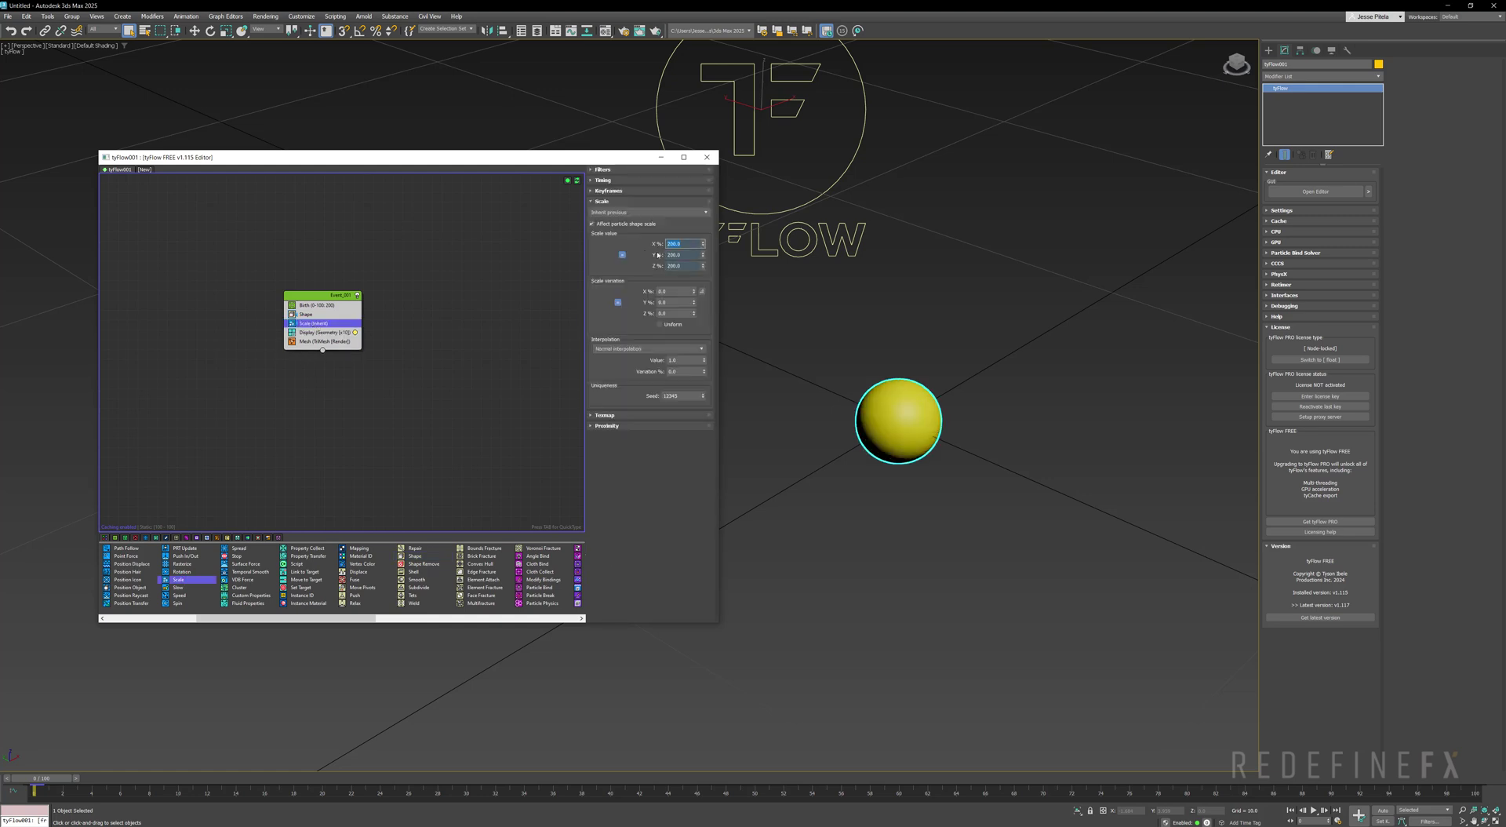
- Set the Scale operator's X, Y and Z scale to 50%, and switch to Unreal Engine to view the Particle Update stage
type("50")
key("Return")
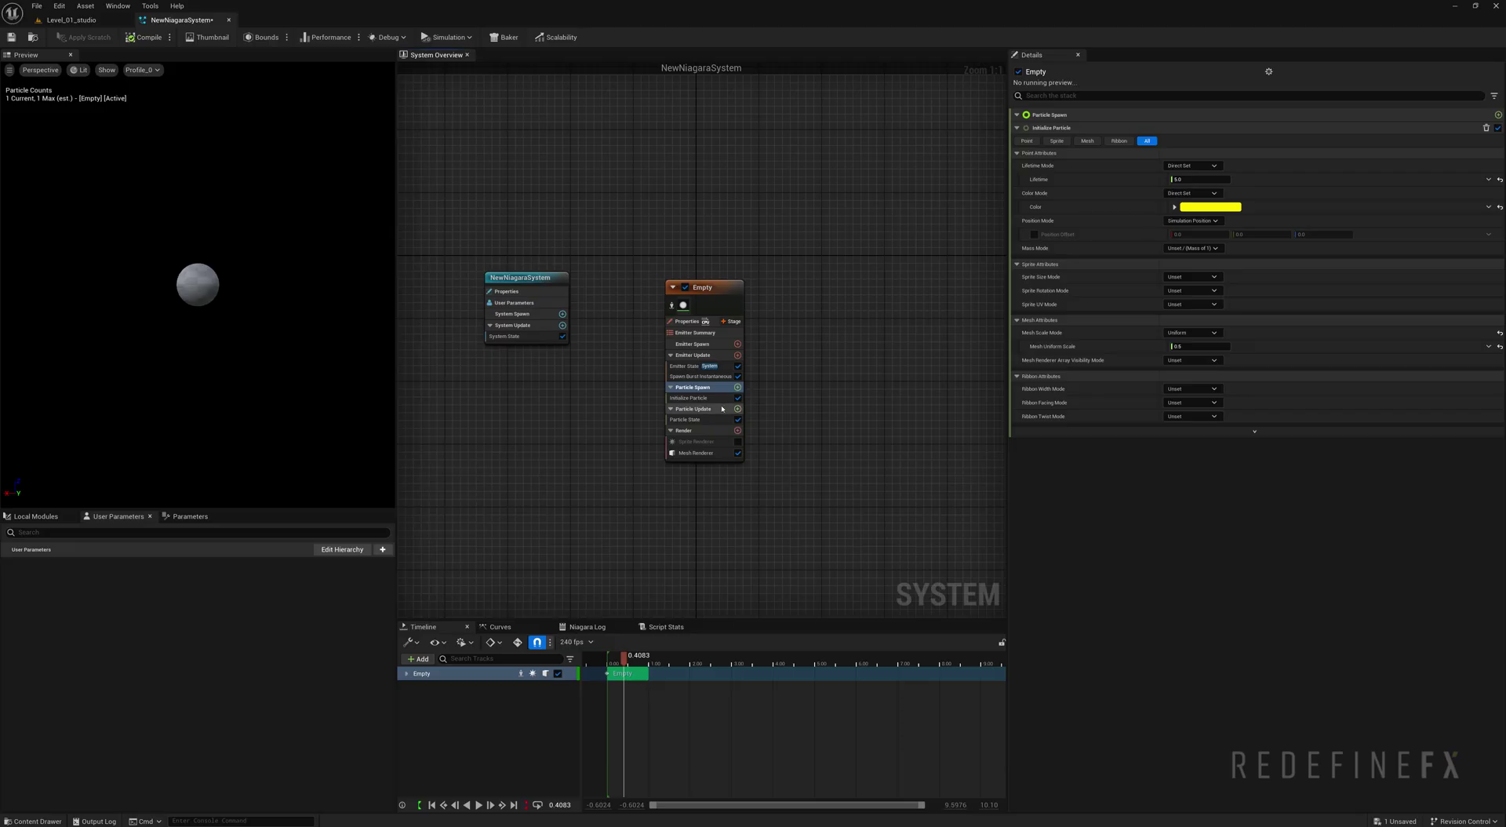
left_click(723, 409)
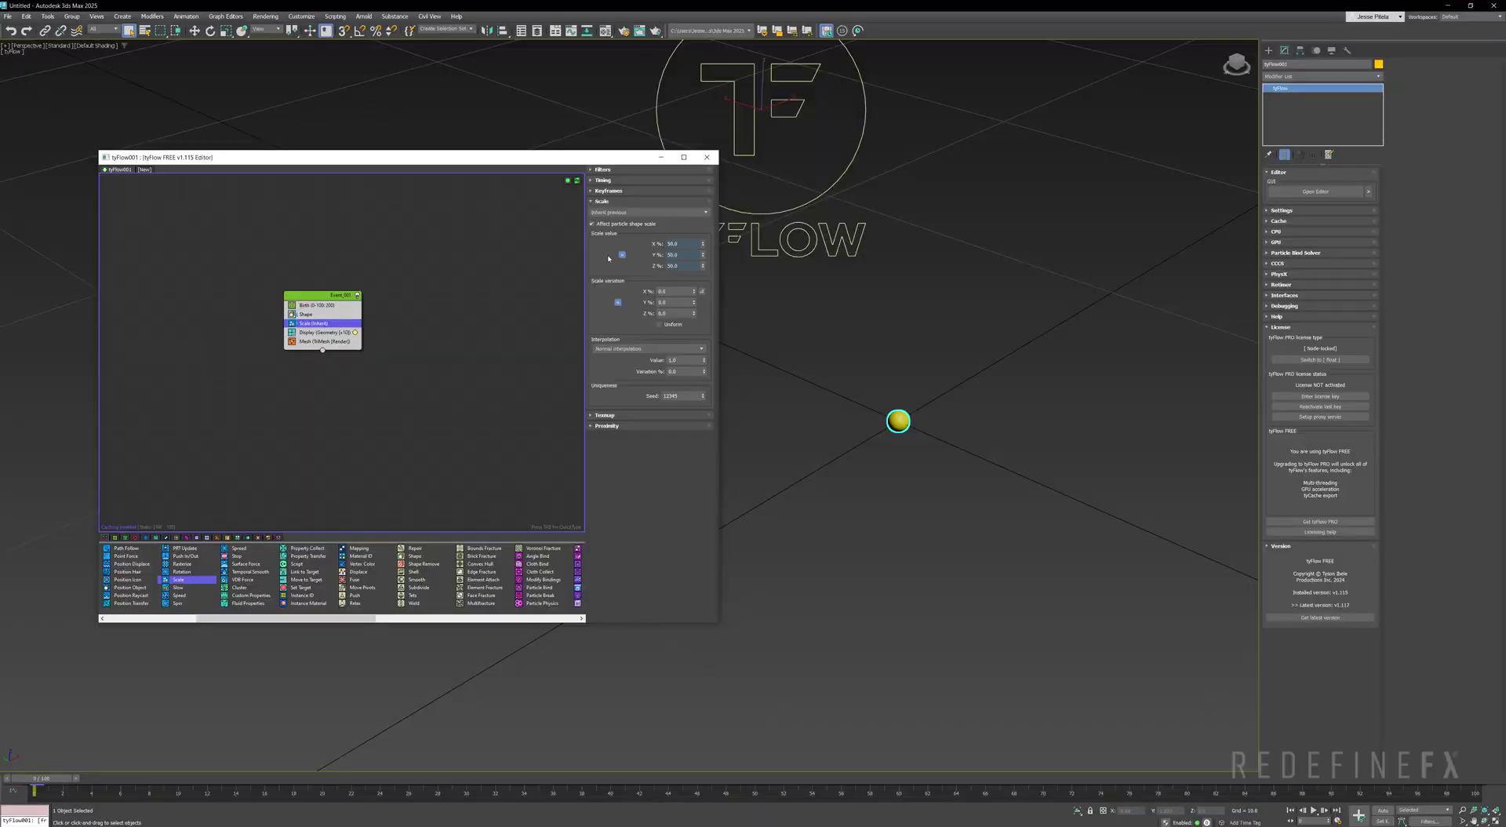
- Switch to 3ds Max and set the tyFlow Scale operator's timing to Continuous
left_click(603, 180)
left_click(618, 192)
left_click(615, 201)
left_click(606, 192)
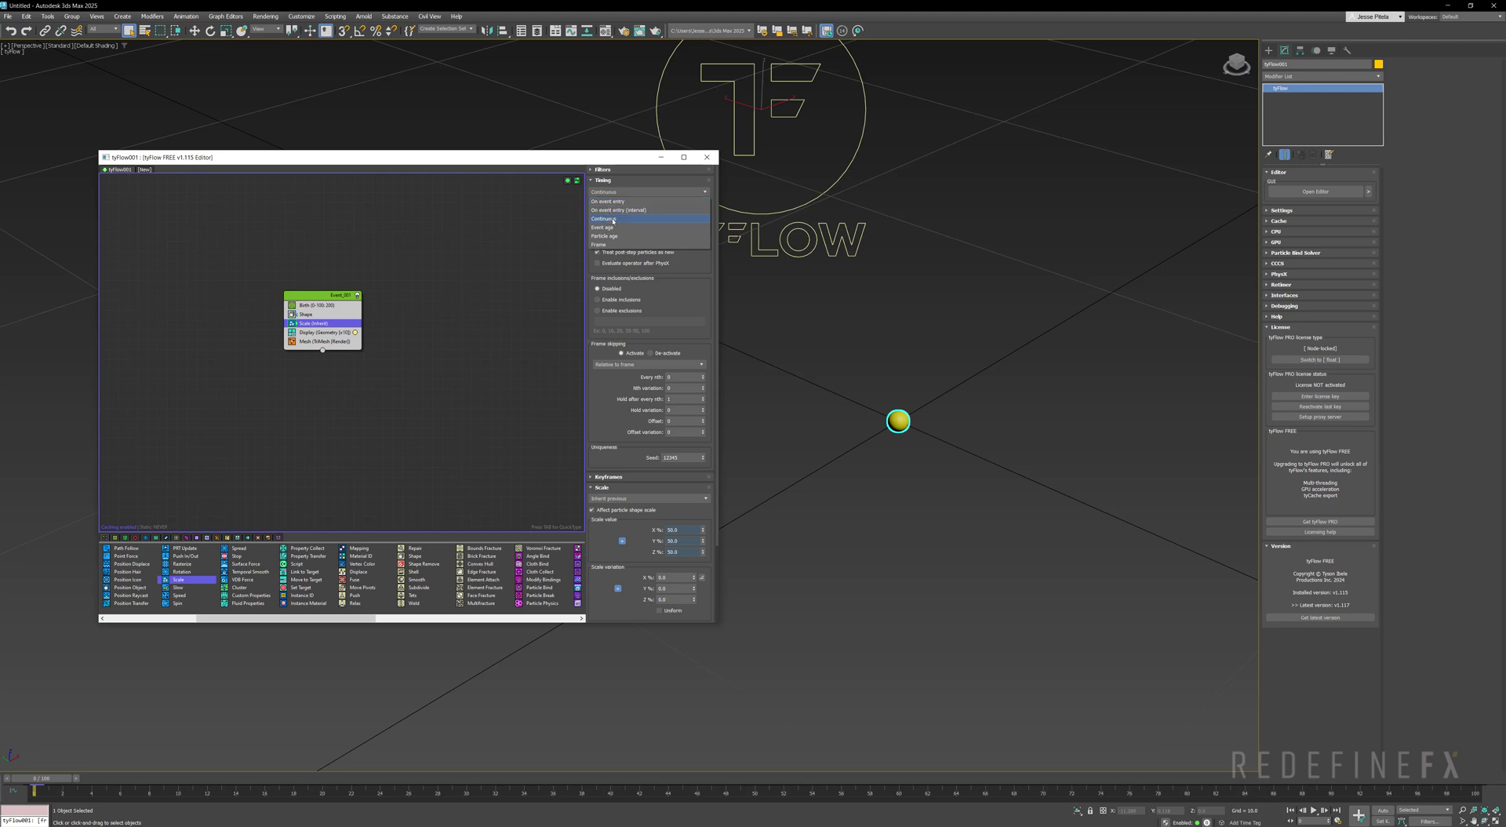
left_click(614, 219)
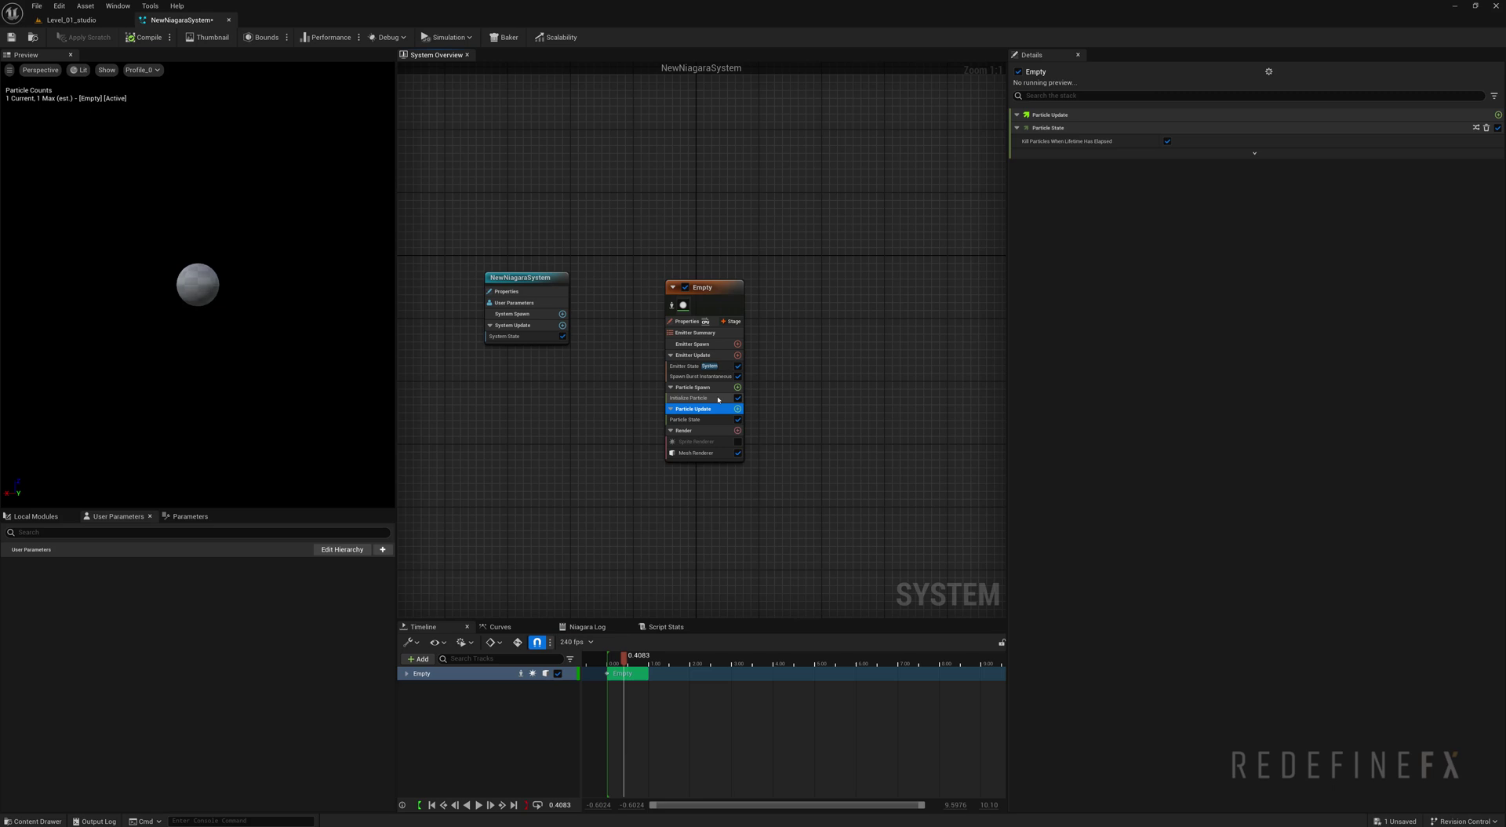
- Switch to Unreal Engine and add a Scale Mesh Size module to the emitter's Particle Update stage
left_click(706, 387)
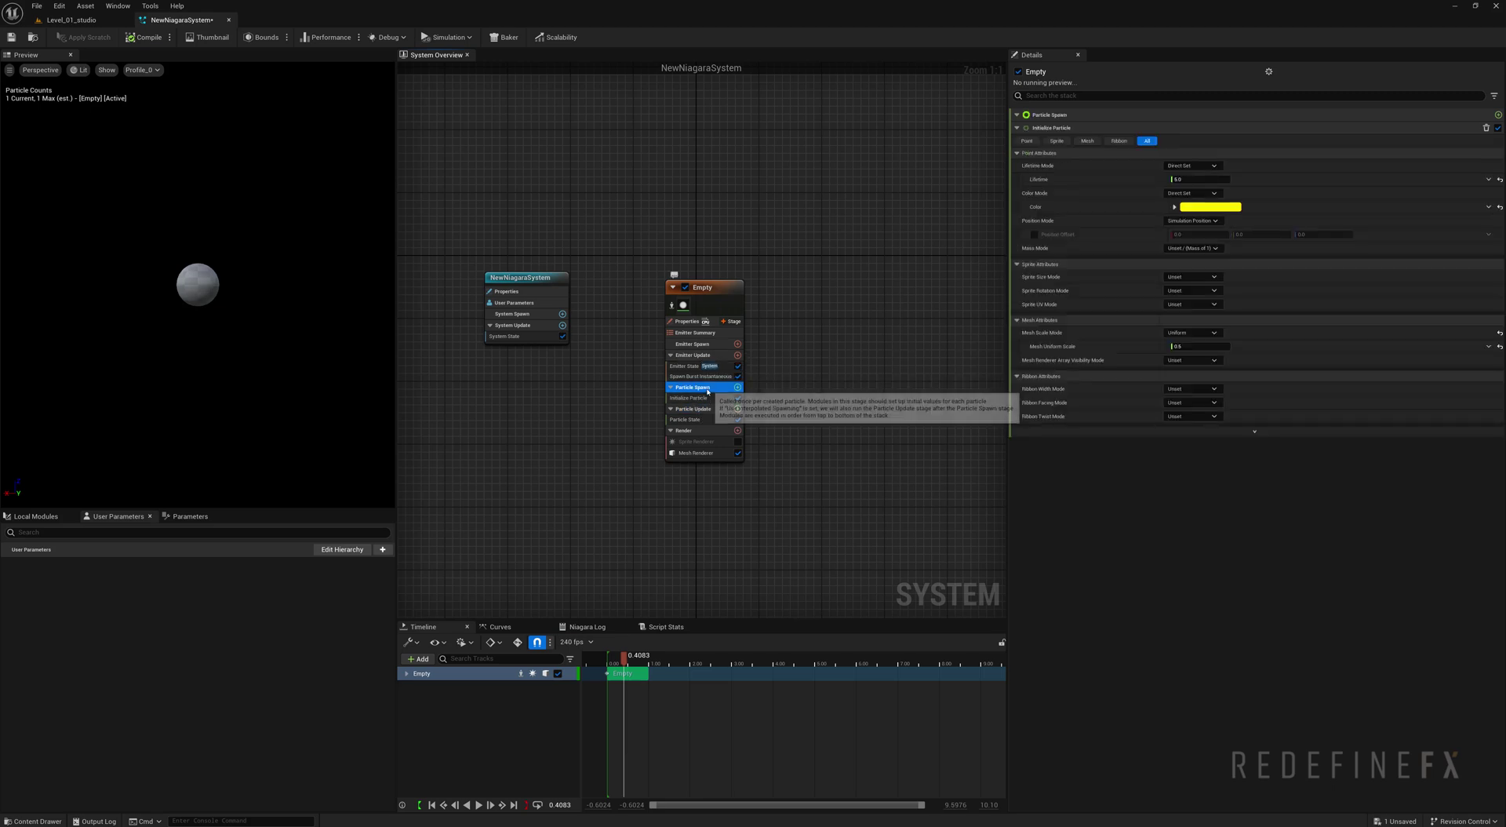
left_click(691, 408)
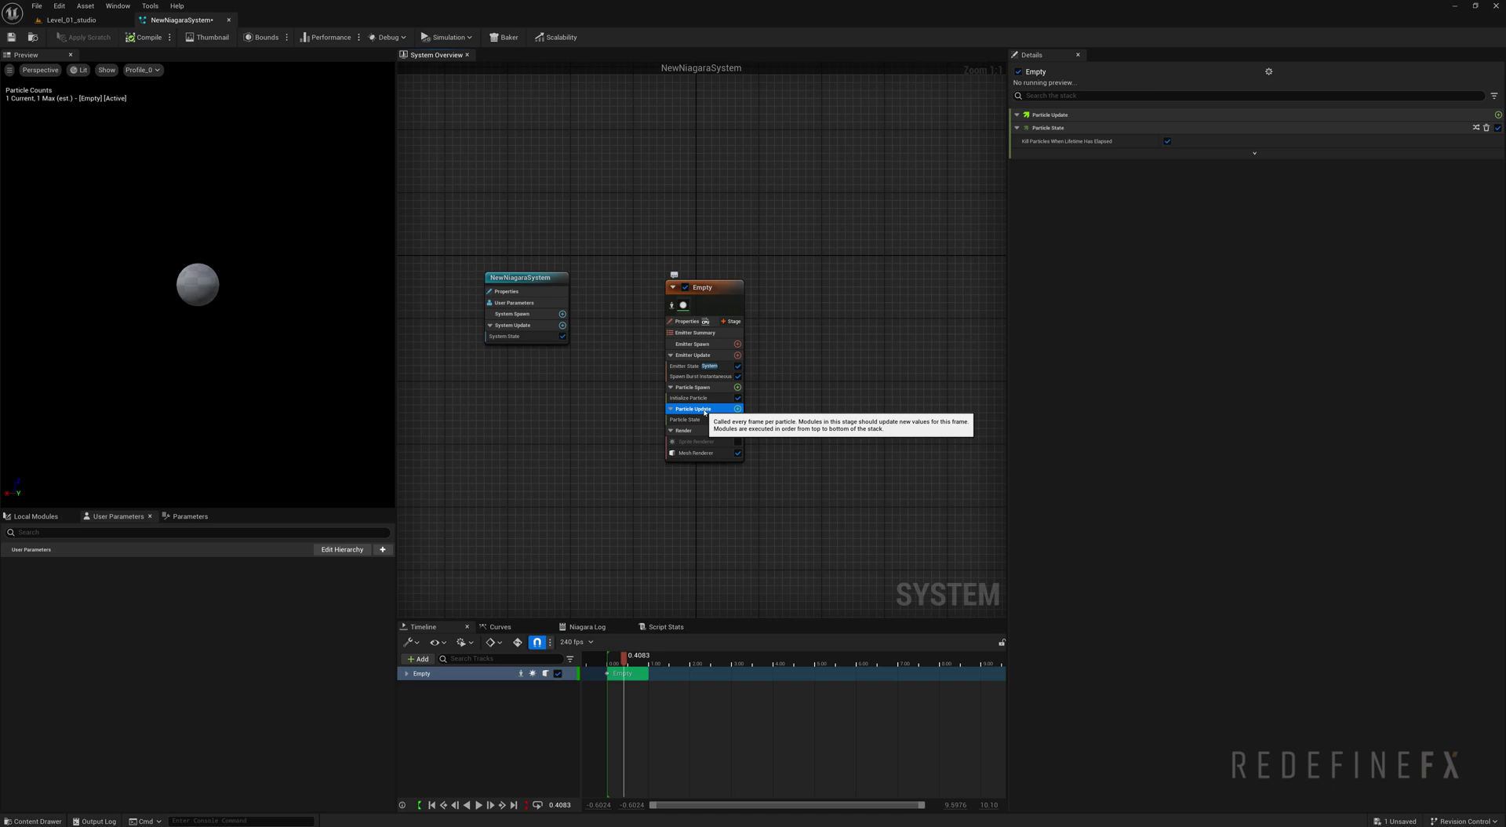
left_click(737, 409)
type("scale")
left_click(572, 597)
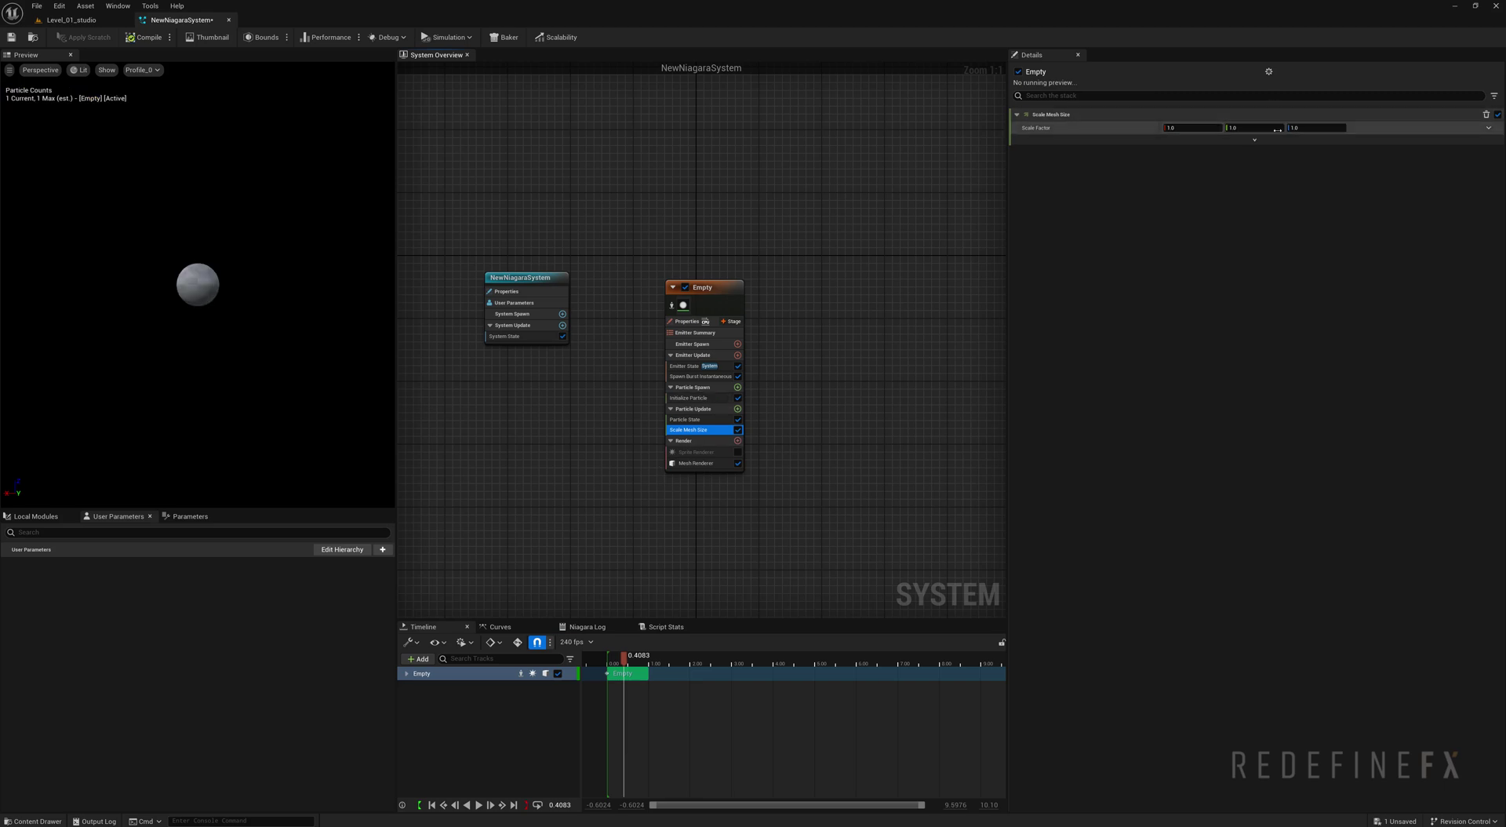
- Convert Scale Mesh Size's Scale Factor to Vector from Float, try a value of 3, and set it back to 1
left_click(1489, 128)
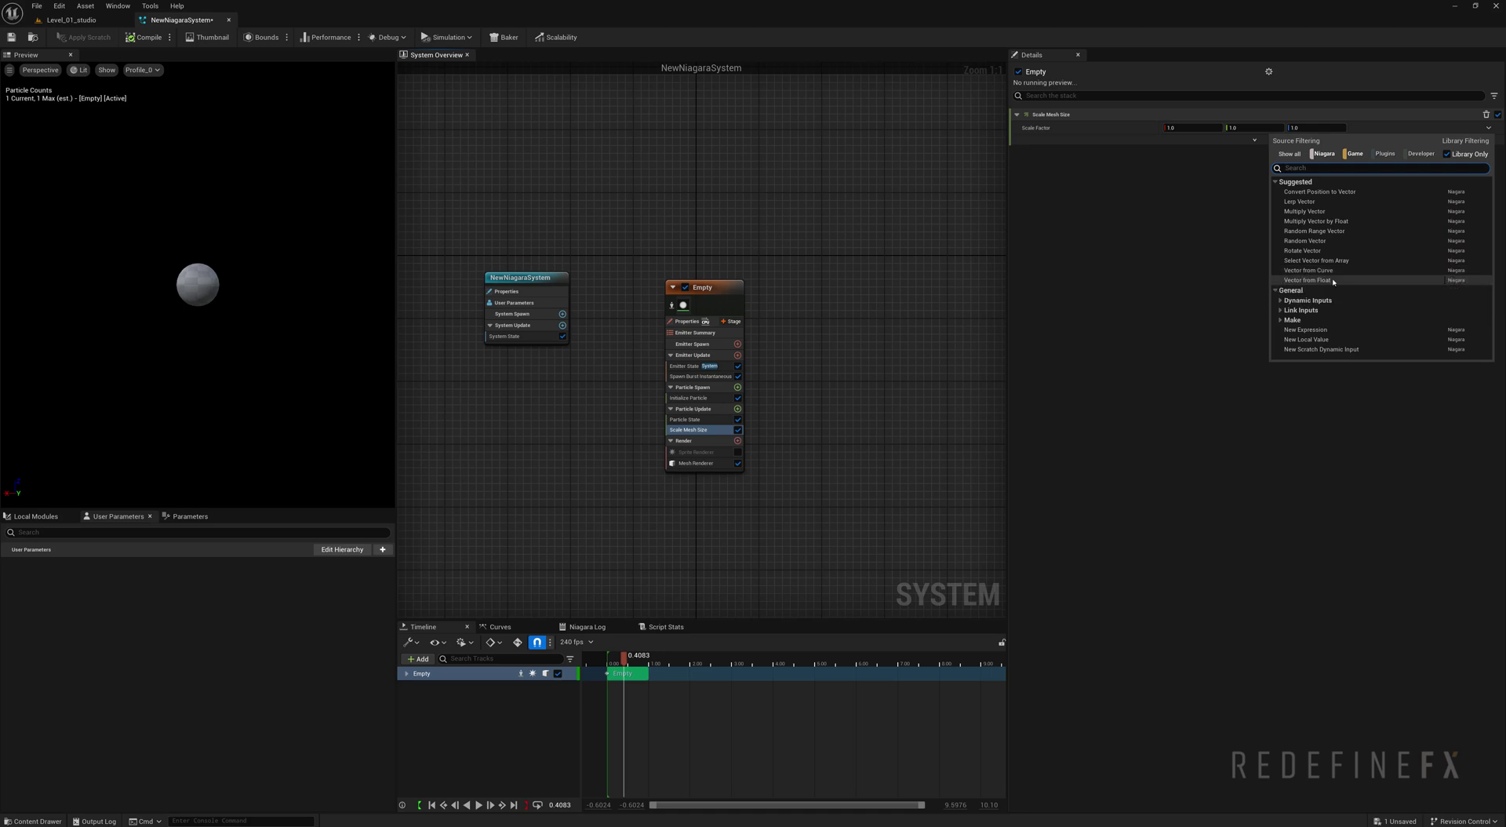
left_click(1200, 128)
key("Return")
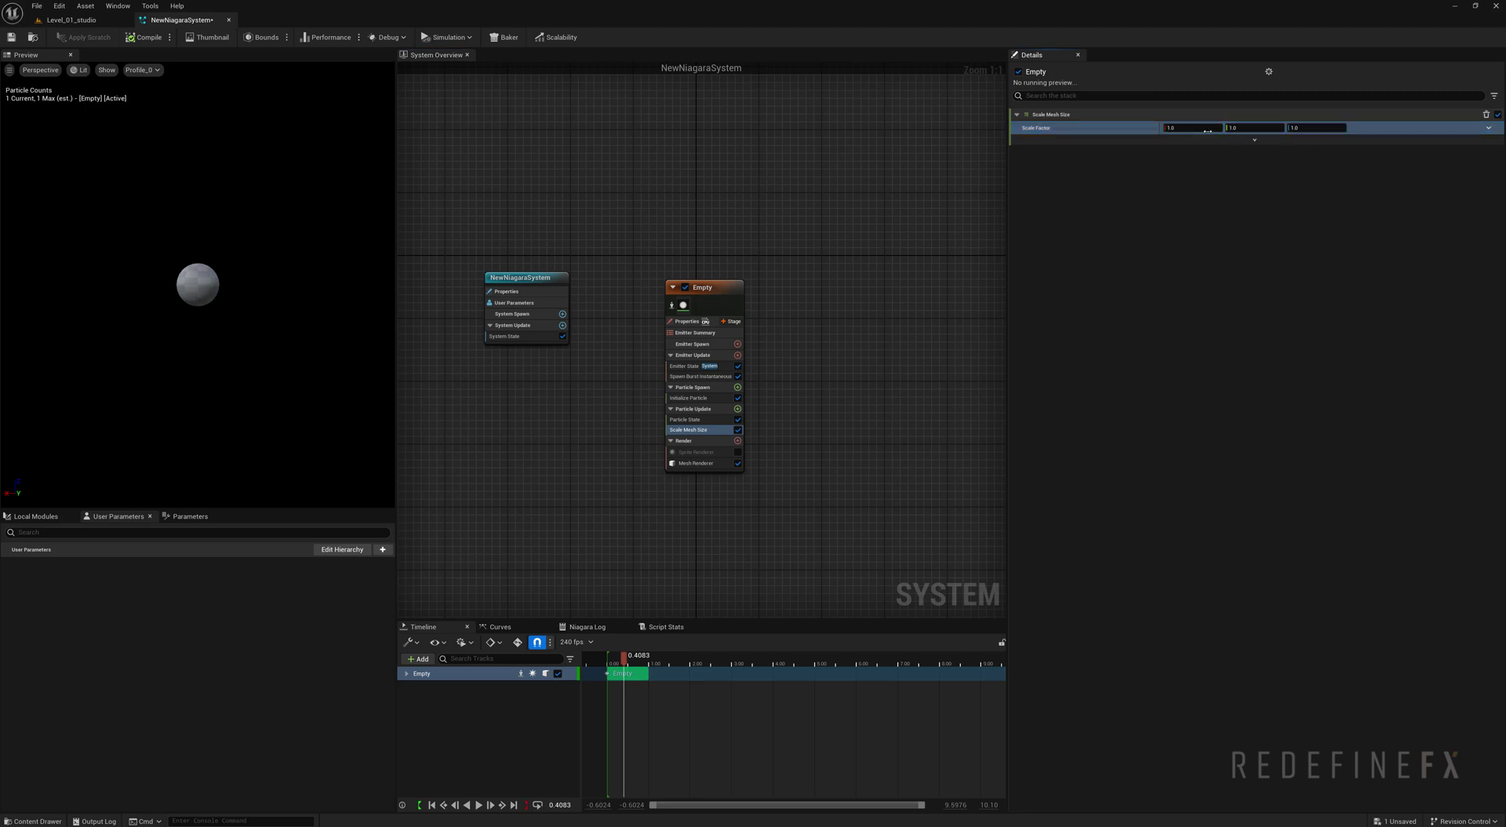
left_click(1489, 127)
left_click(1326, 279)
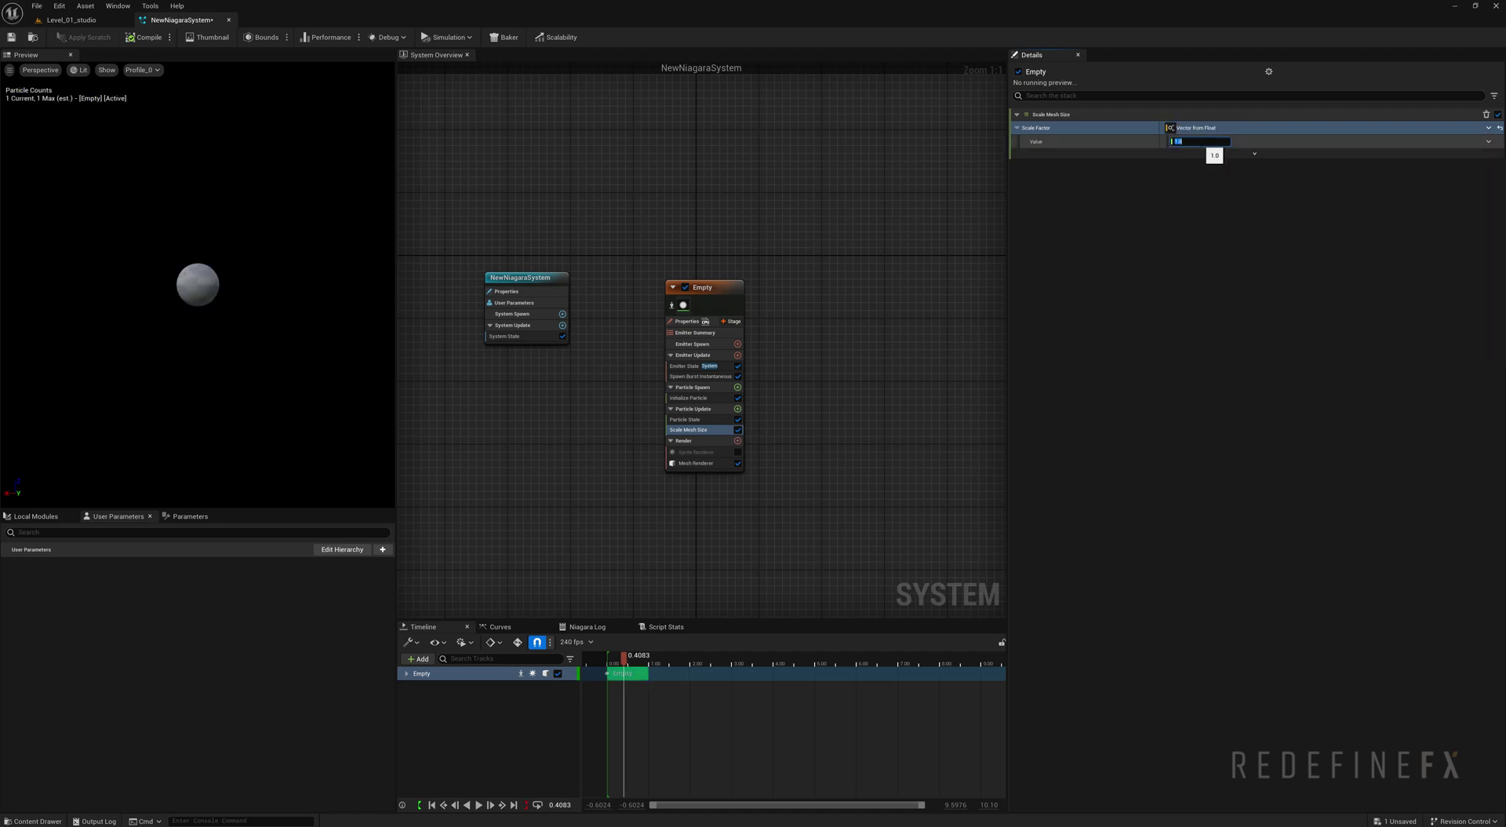
type("3")
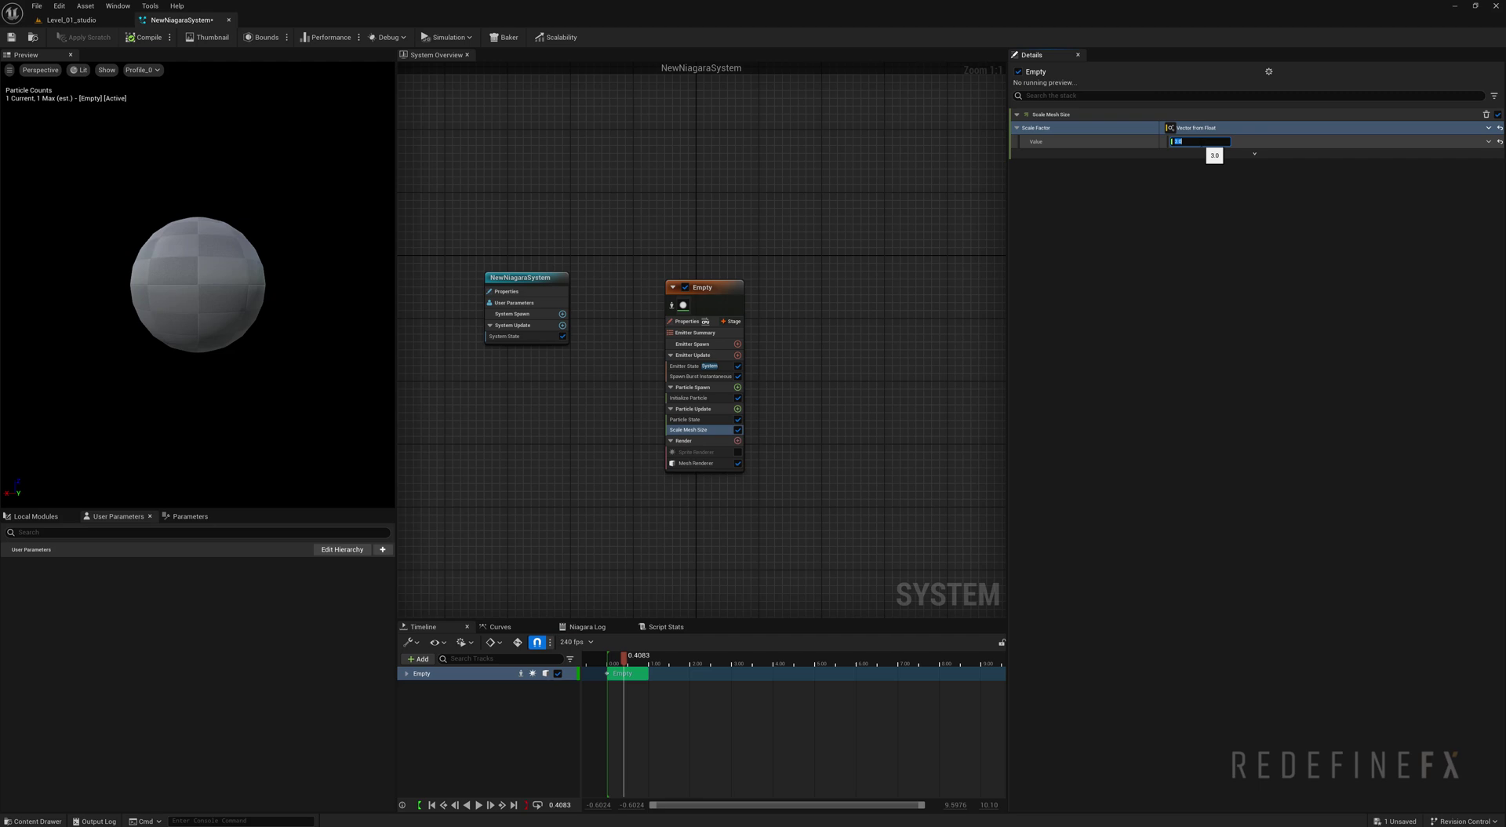
type("1")
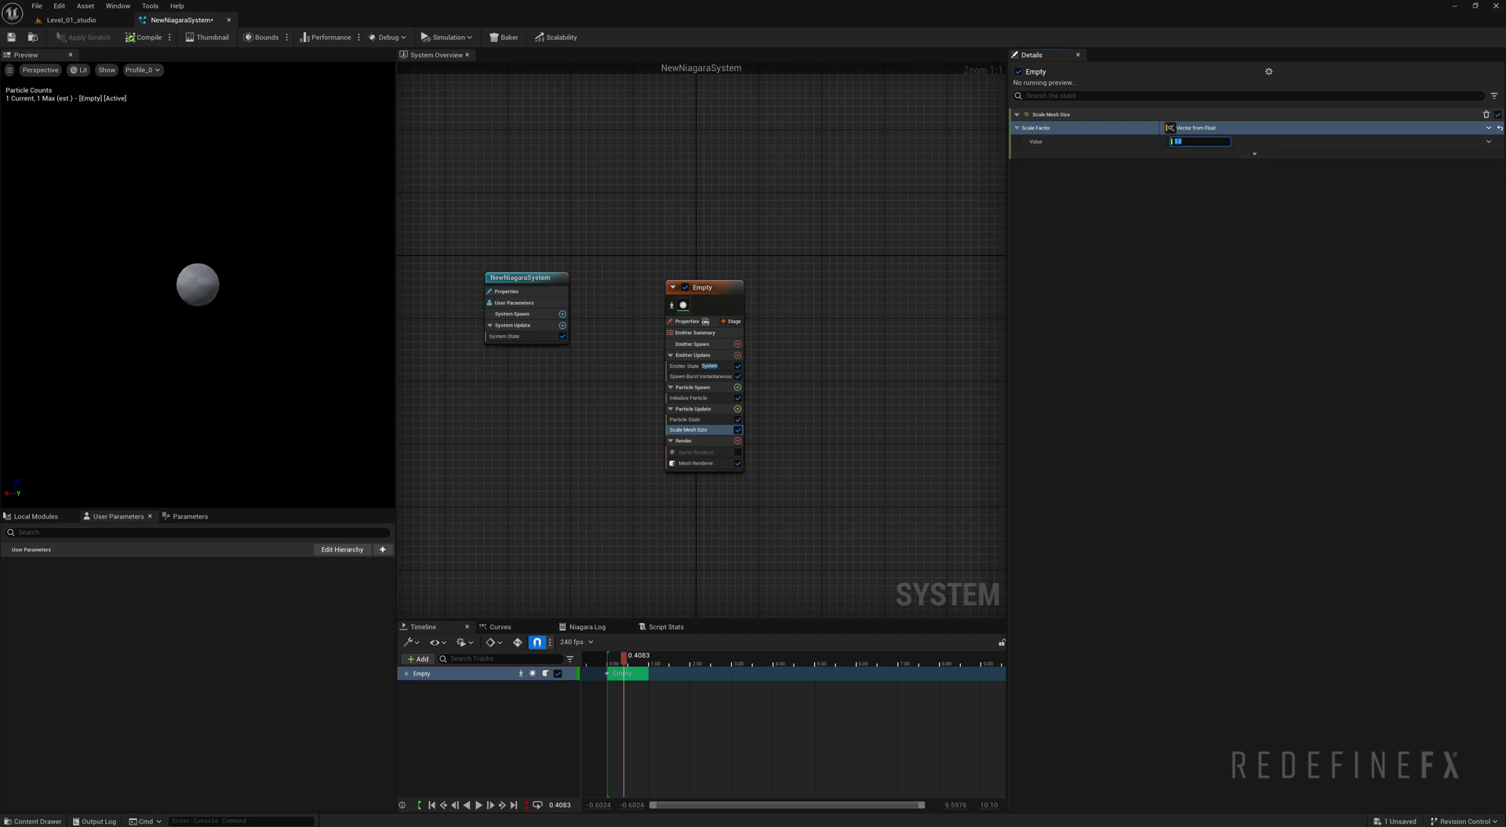
- Drive the Scale Factor value with Float from Curve, scrub the timeline, and inspect the curve's start and end keys
left_click(1489, 142)
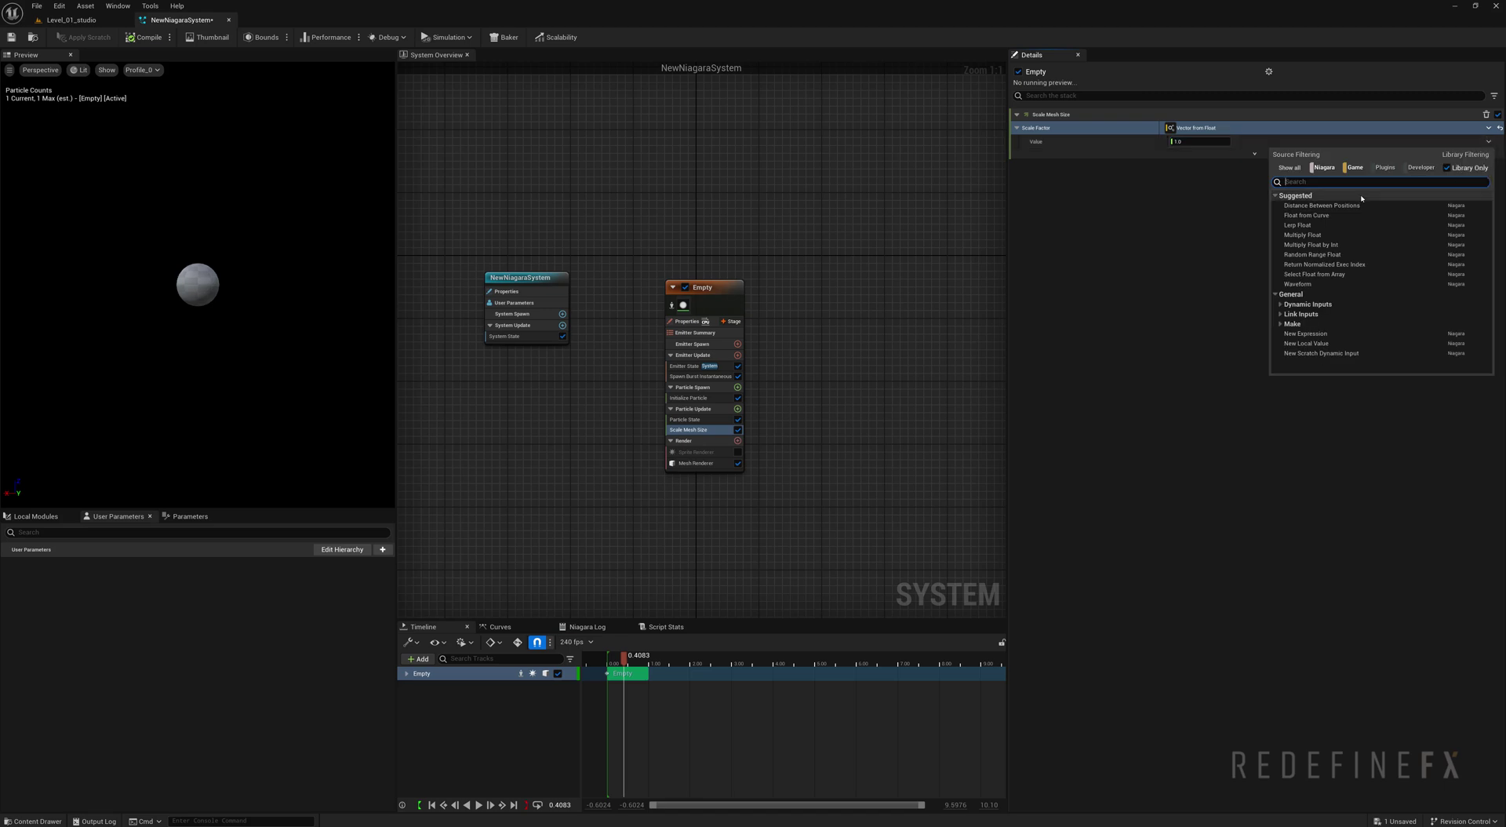
left_click(1306, 215)
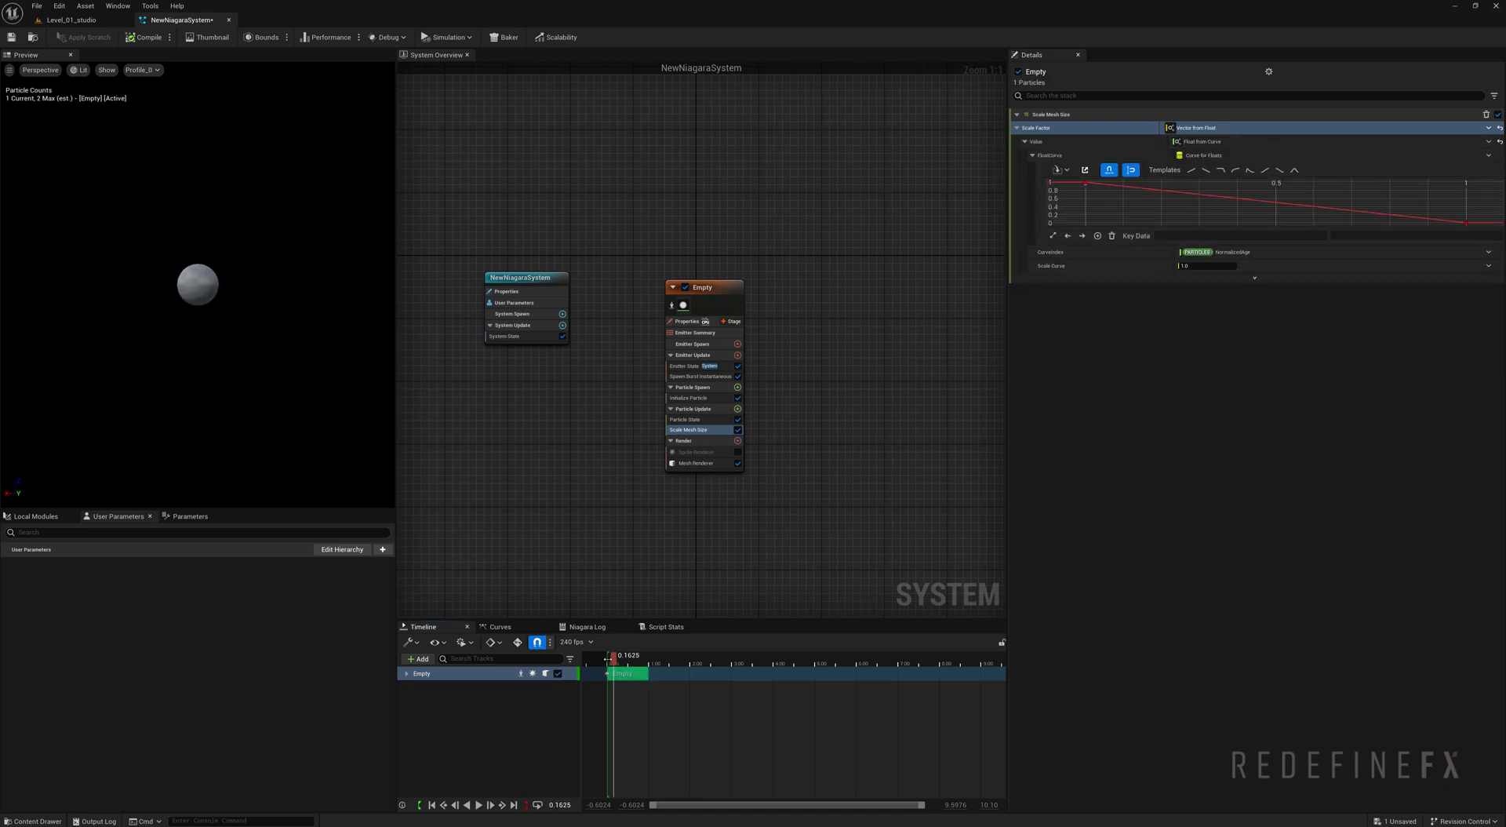
left_click_drag(615, 662, 674, 668)
left_click(1086, 183)
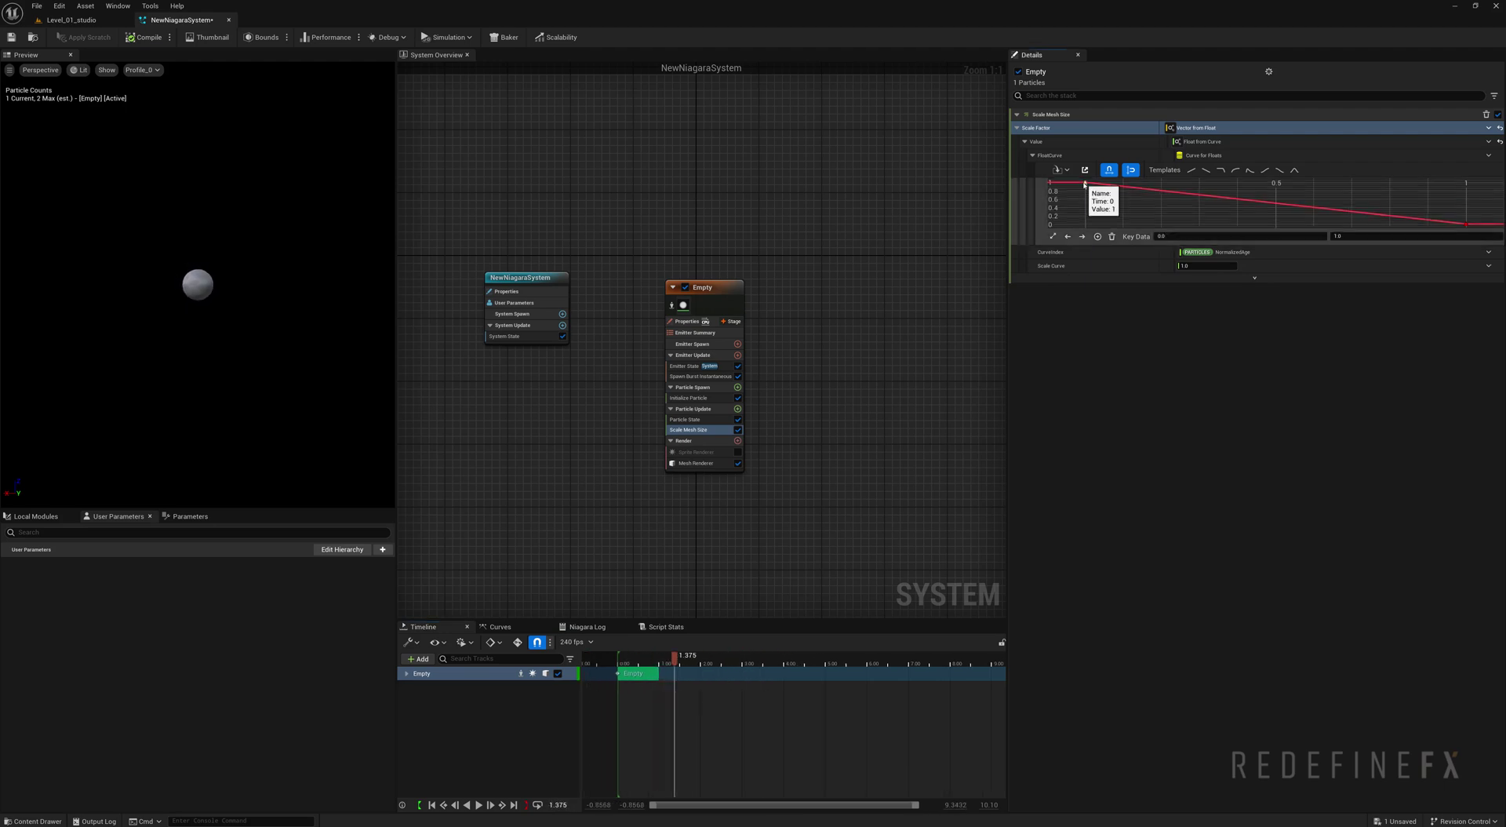
left_click(1466, 224)
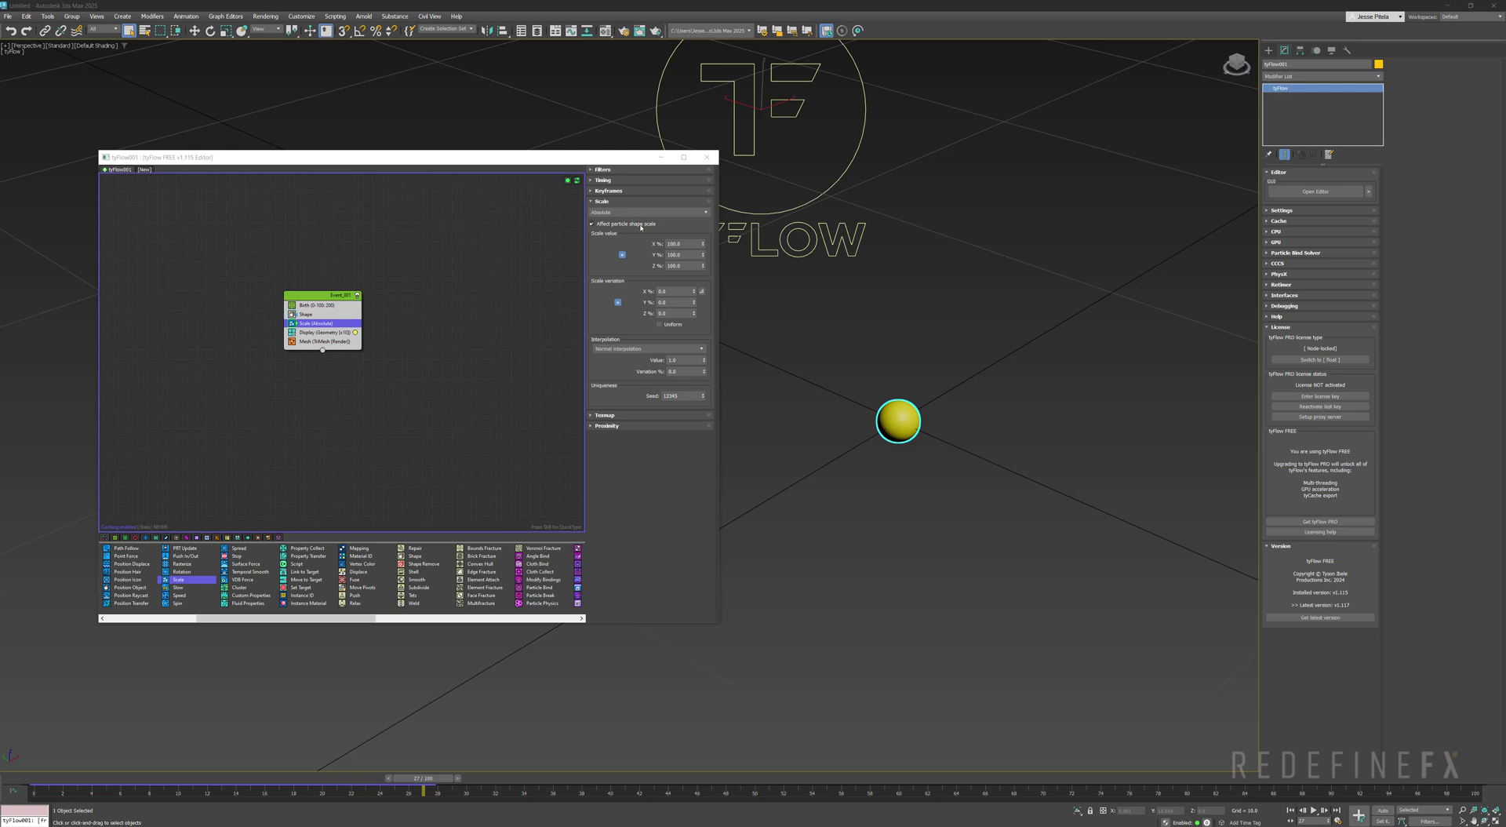
- Switch to 3ds Max, set the Scale operator to Relative add with 101% on X, Y and Z, and preview it over the timeline
left_click(627, 211)
left_click(601, 239)
type("101")
key("Return")
left_click(31, 773)
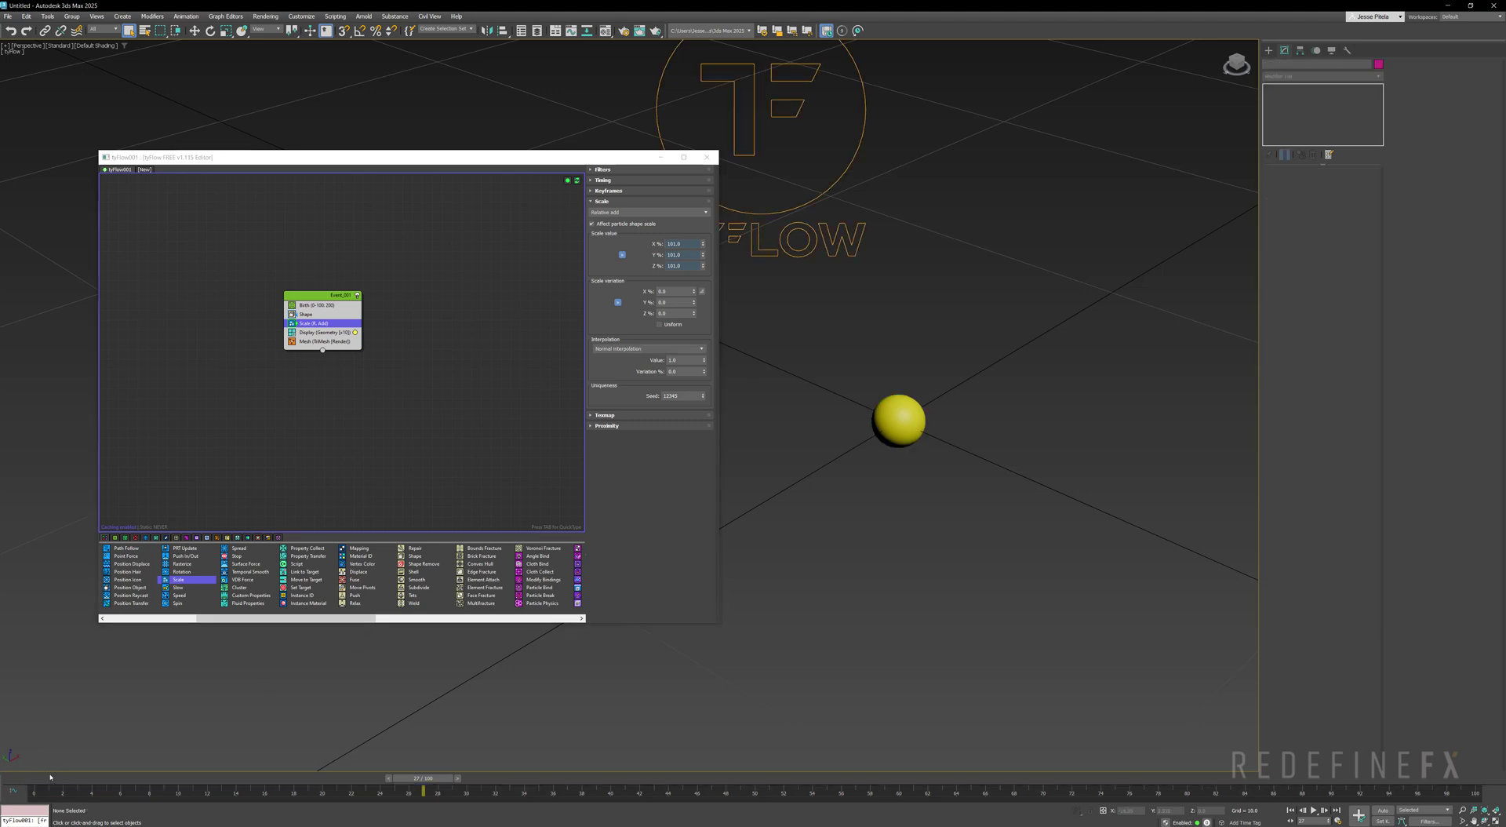
left_click_drag(50, 775, 785, 777)
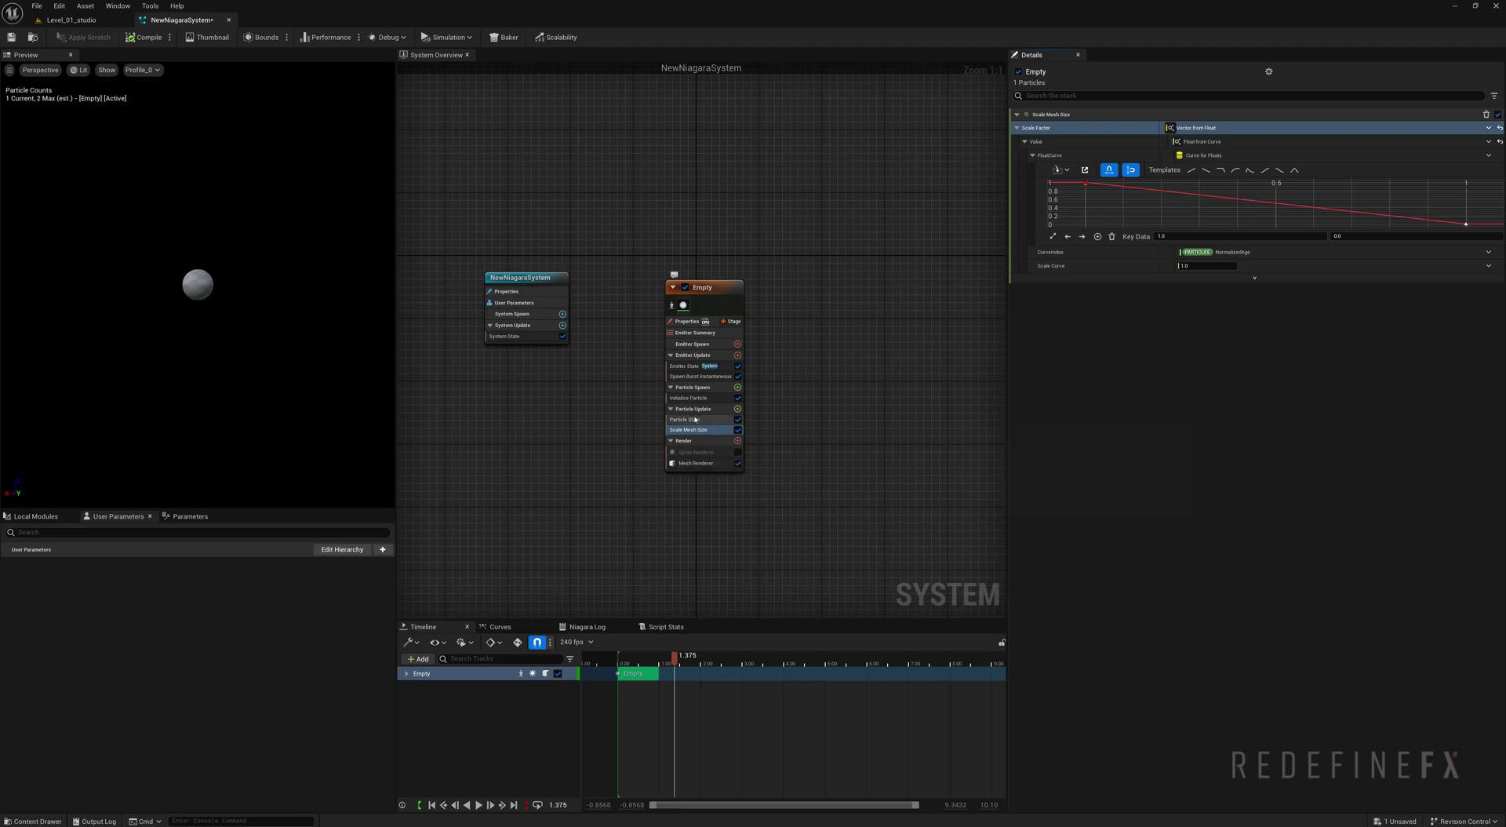
- Switch to Unreal Engine and examine Particle State, Initialize Particle, the Particle Spawn and Update stages, and the modules available for Particle Spawn
left_click(695, 420)
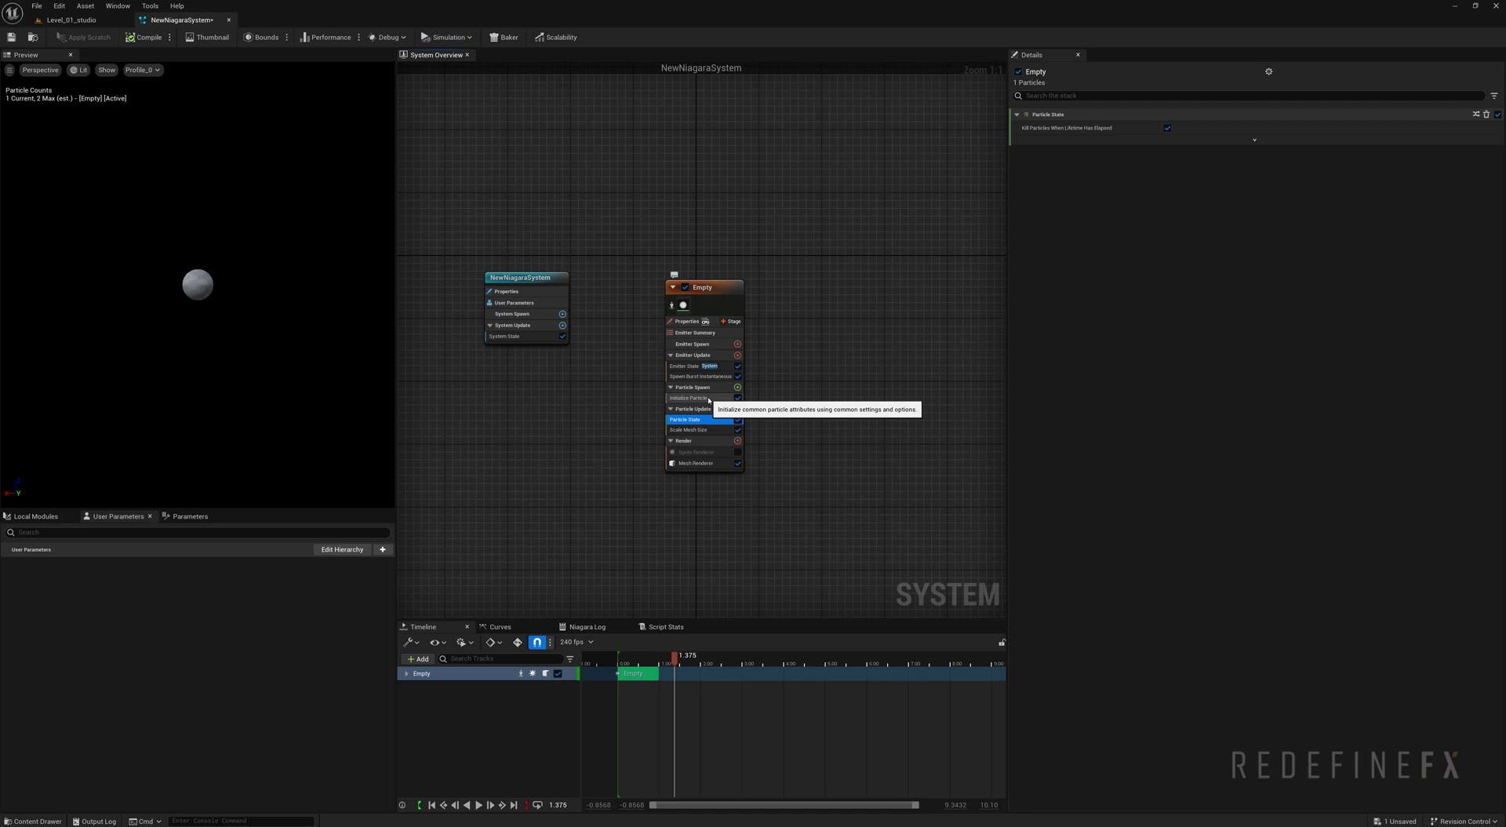
left_click(708, 399)
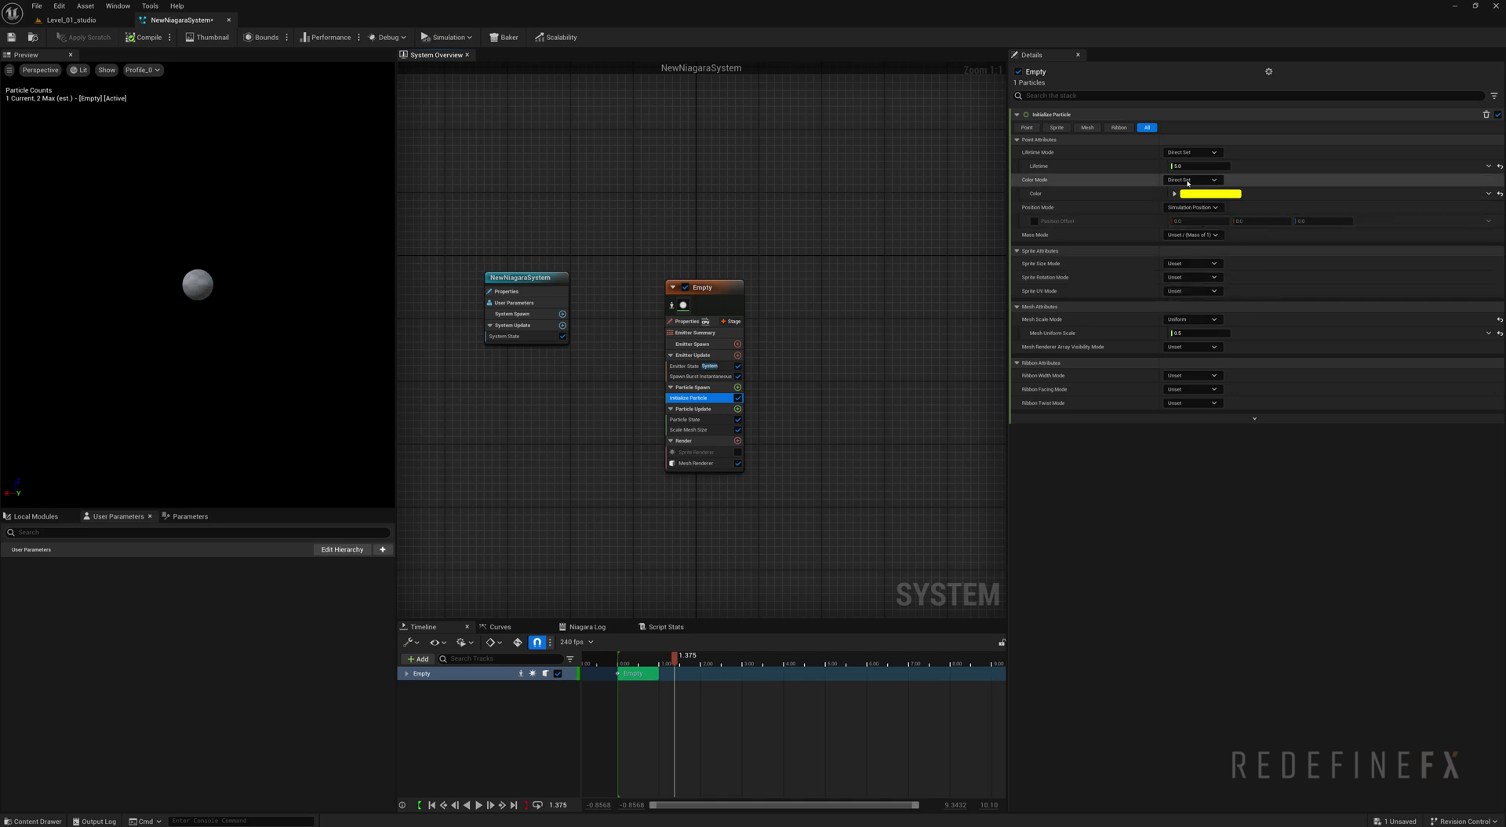
left_click(1196, 165)
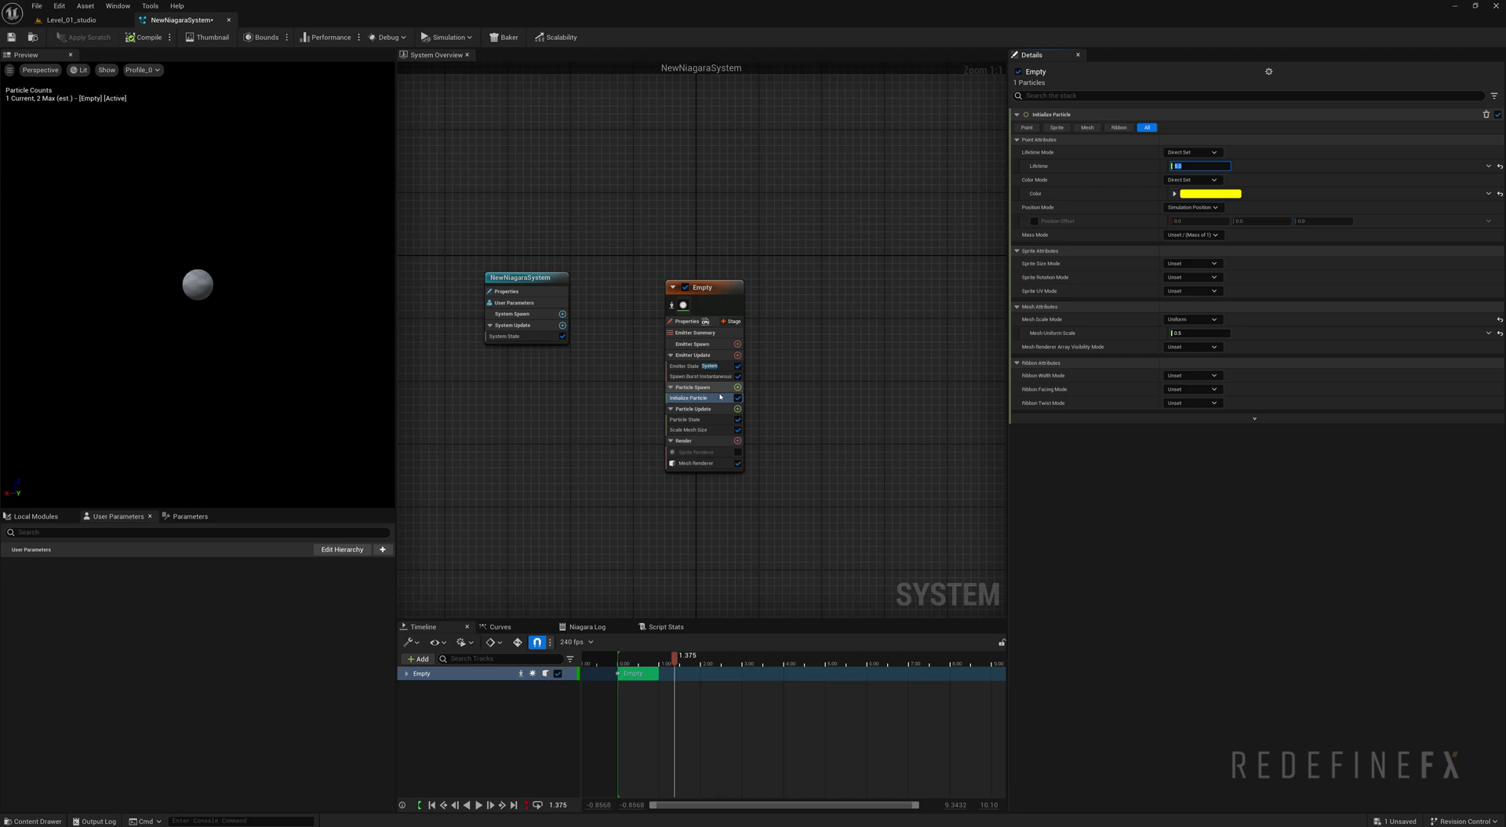
left_click(695, 388)
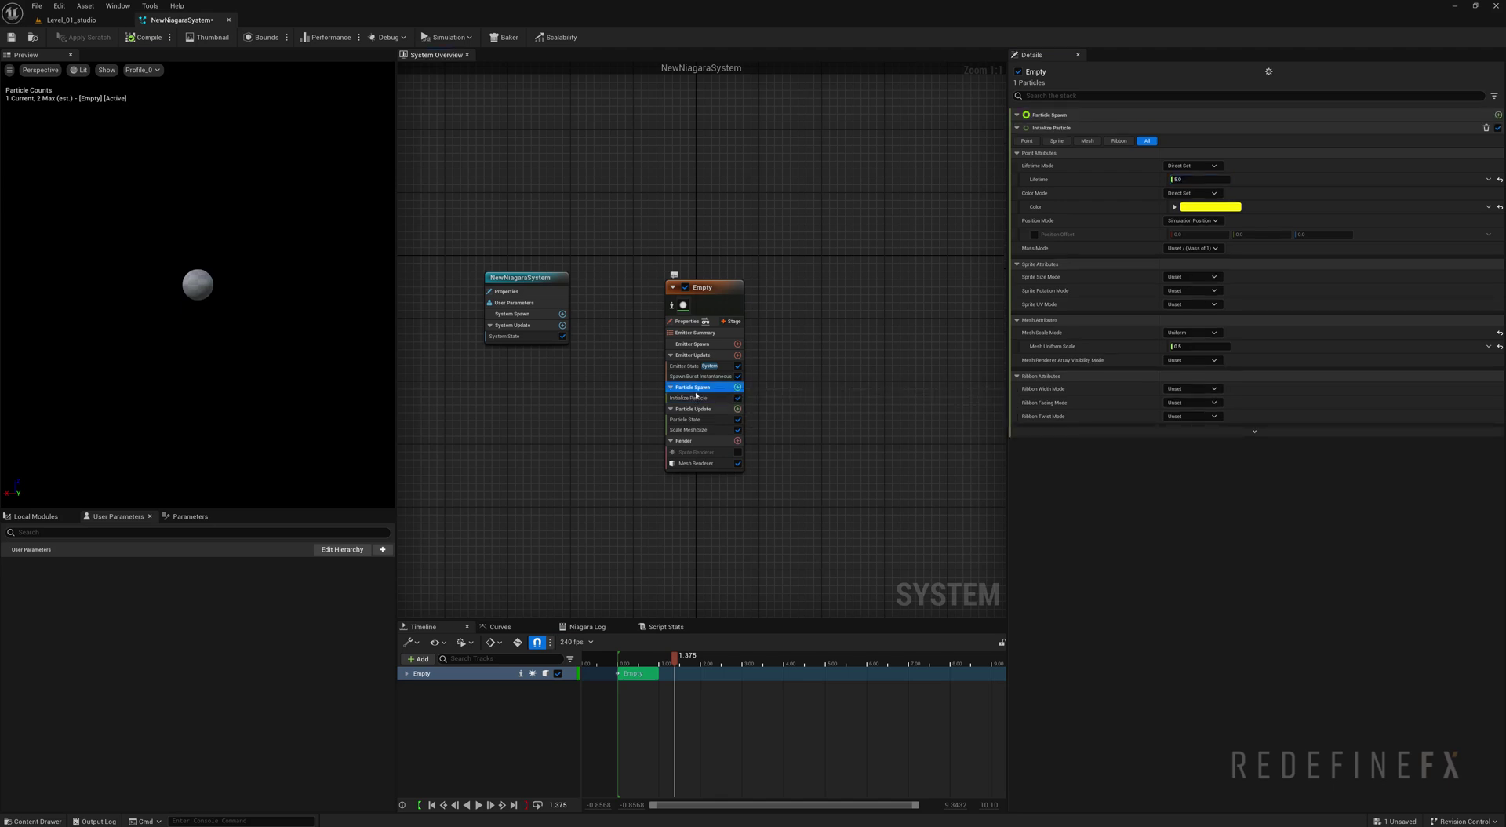
left_click(695, 409)
left_click(703, 388)
left_click(704, 408)
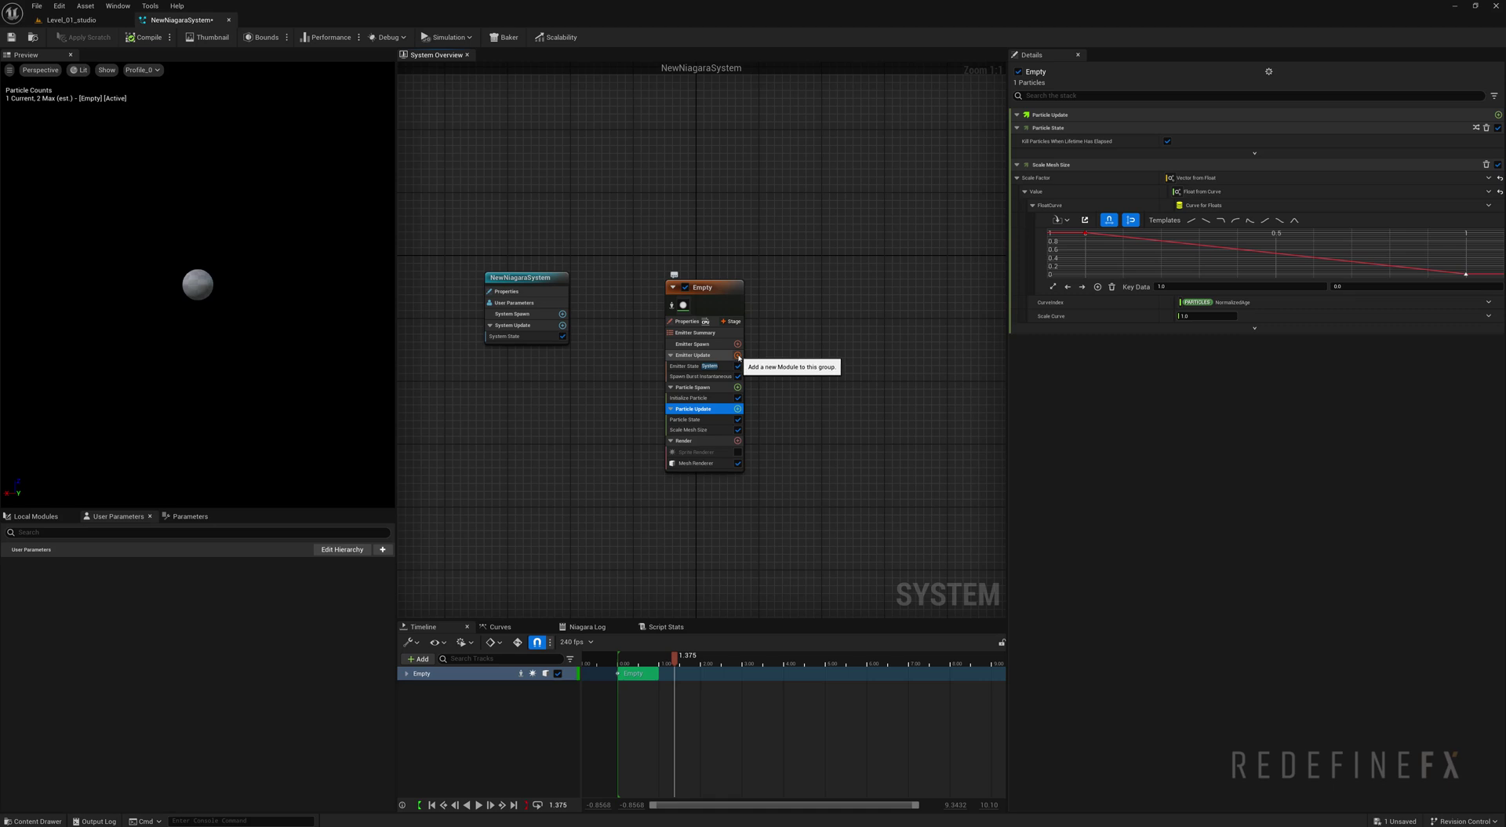
left_click(738, 388)
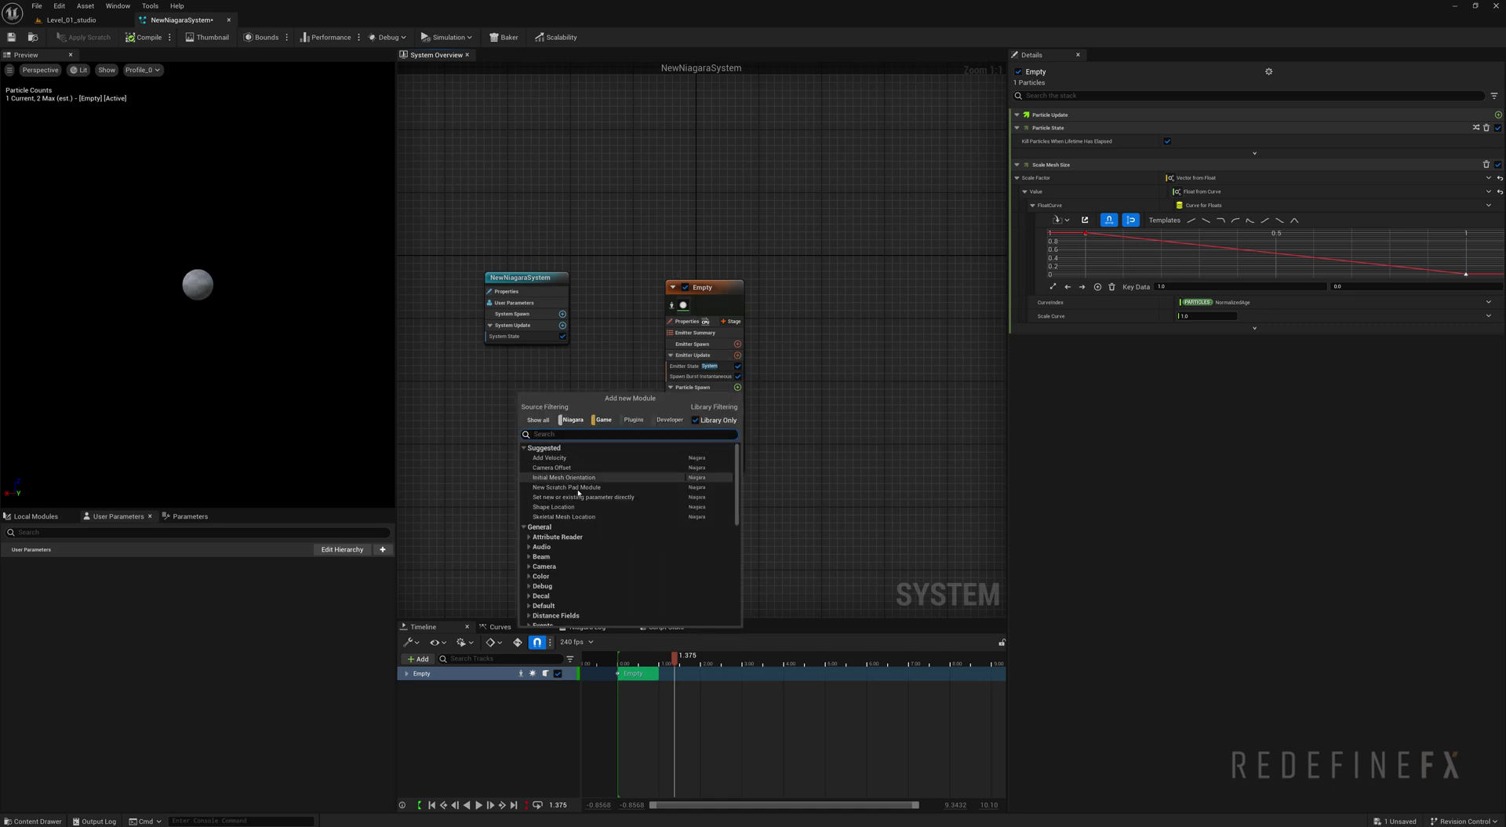
scroll(588, 486, "down", 3)
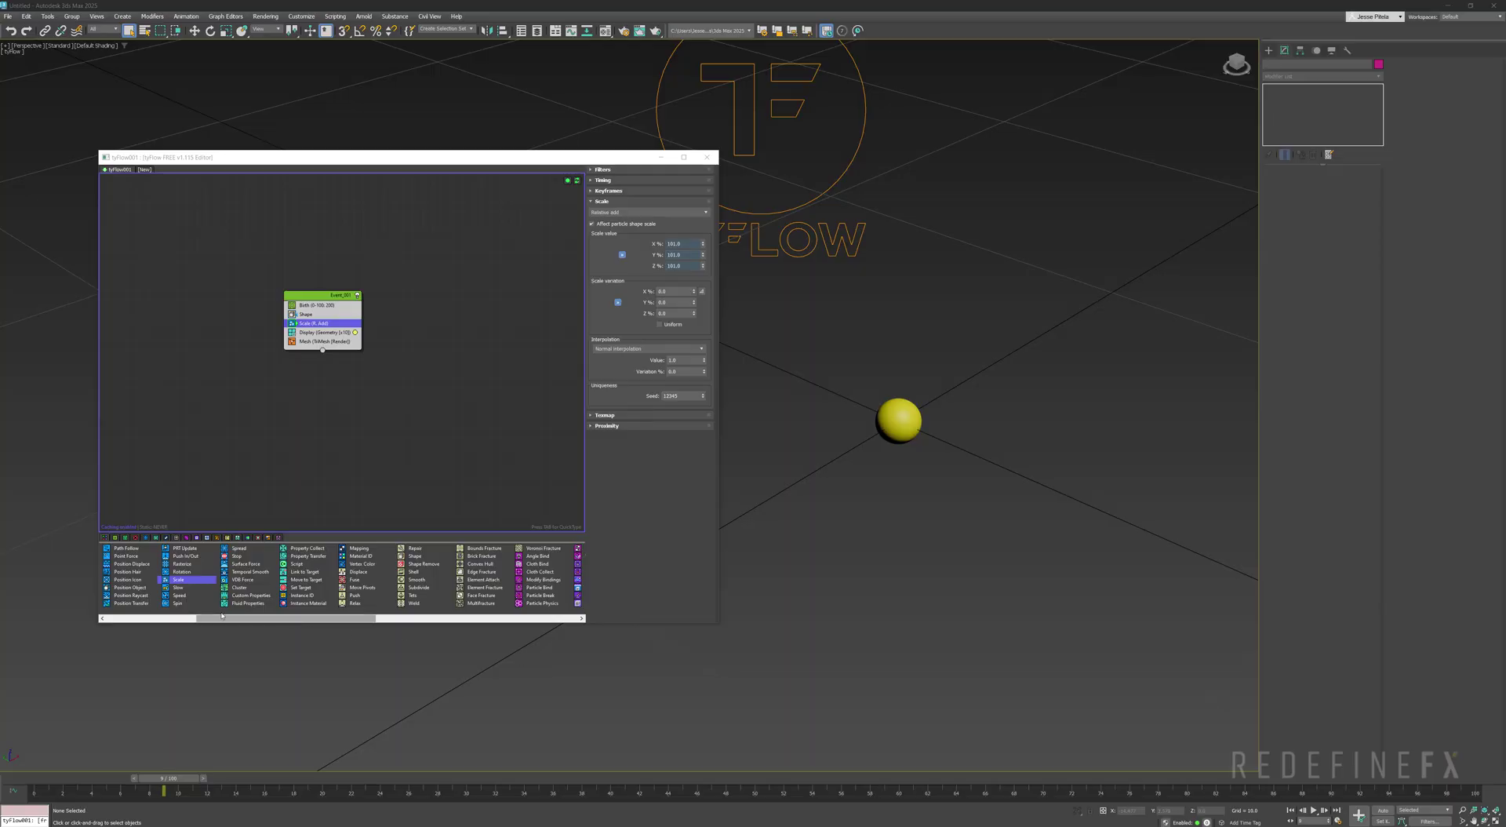
- Switch to 3ds Max, add a Speed operator below Scale, and set Birth's end frame to 0 and total to 1
left_click(167, 598)
left_click_drag(299, 354, 309, 338)
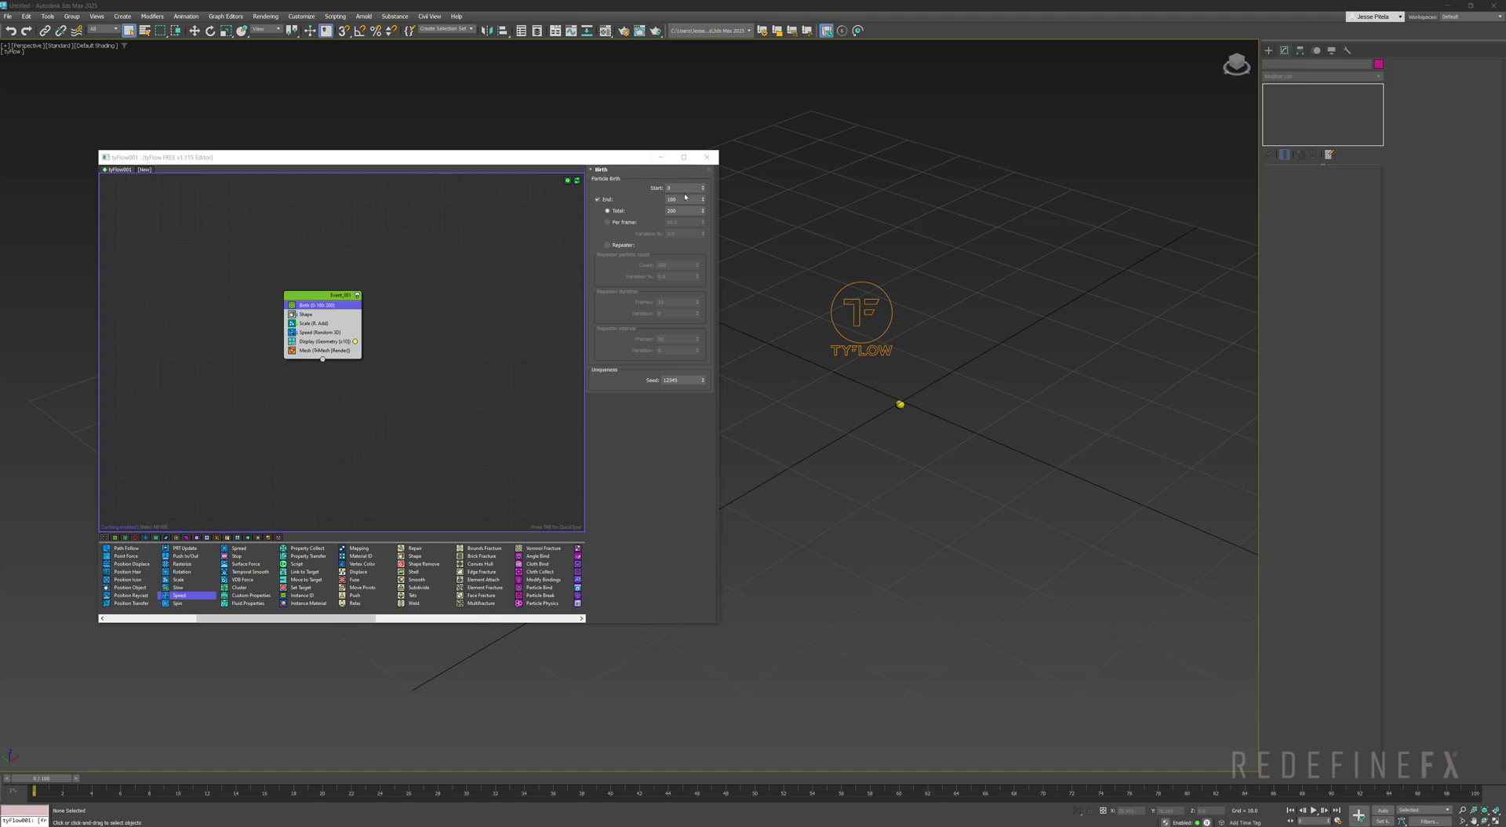
double_click(673, 200)
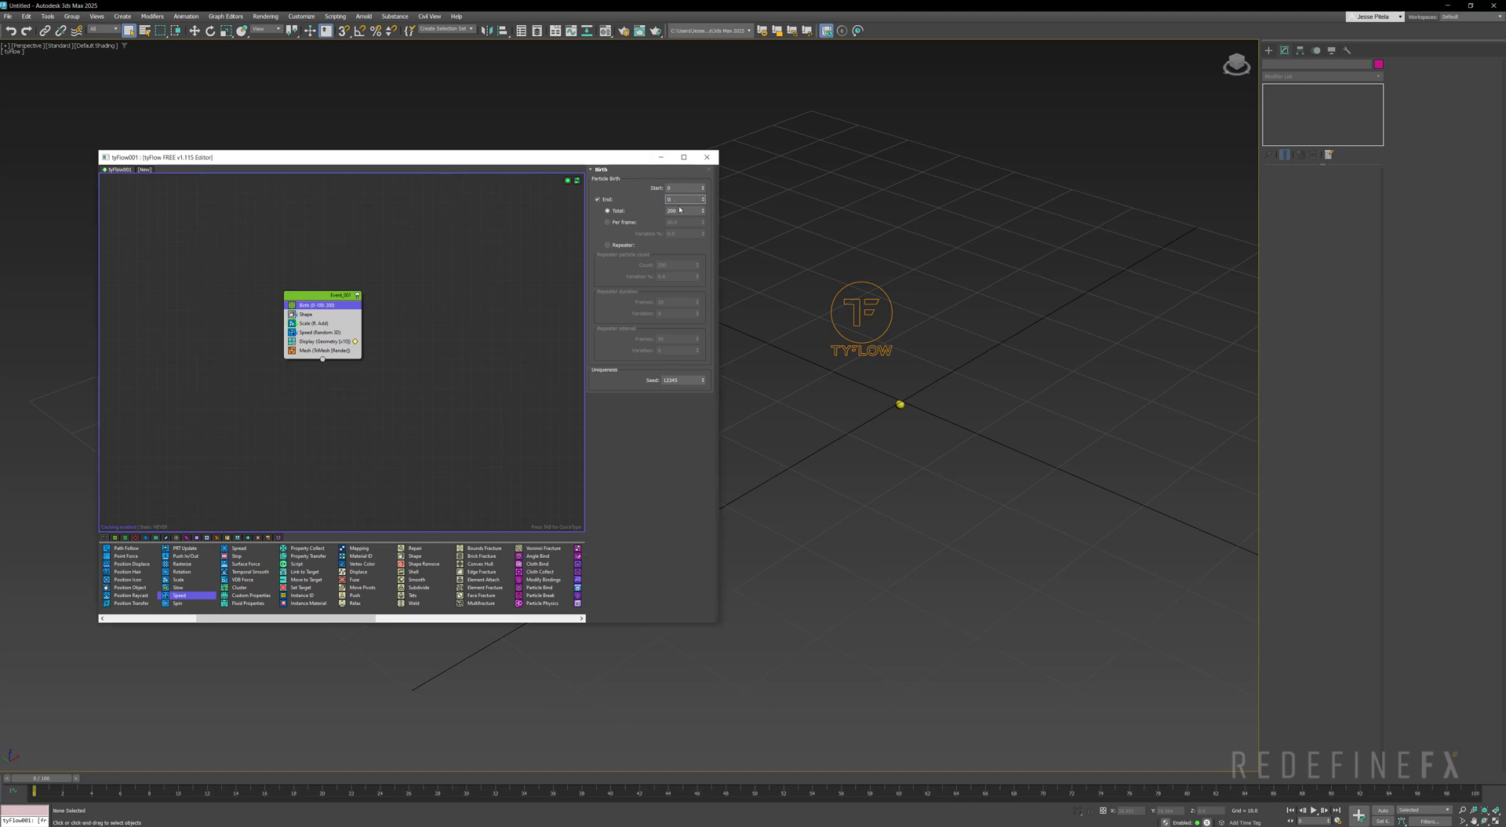
double_click(679, 209)
type("1")
key("Return")
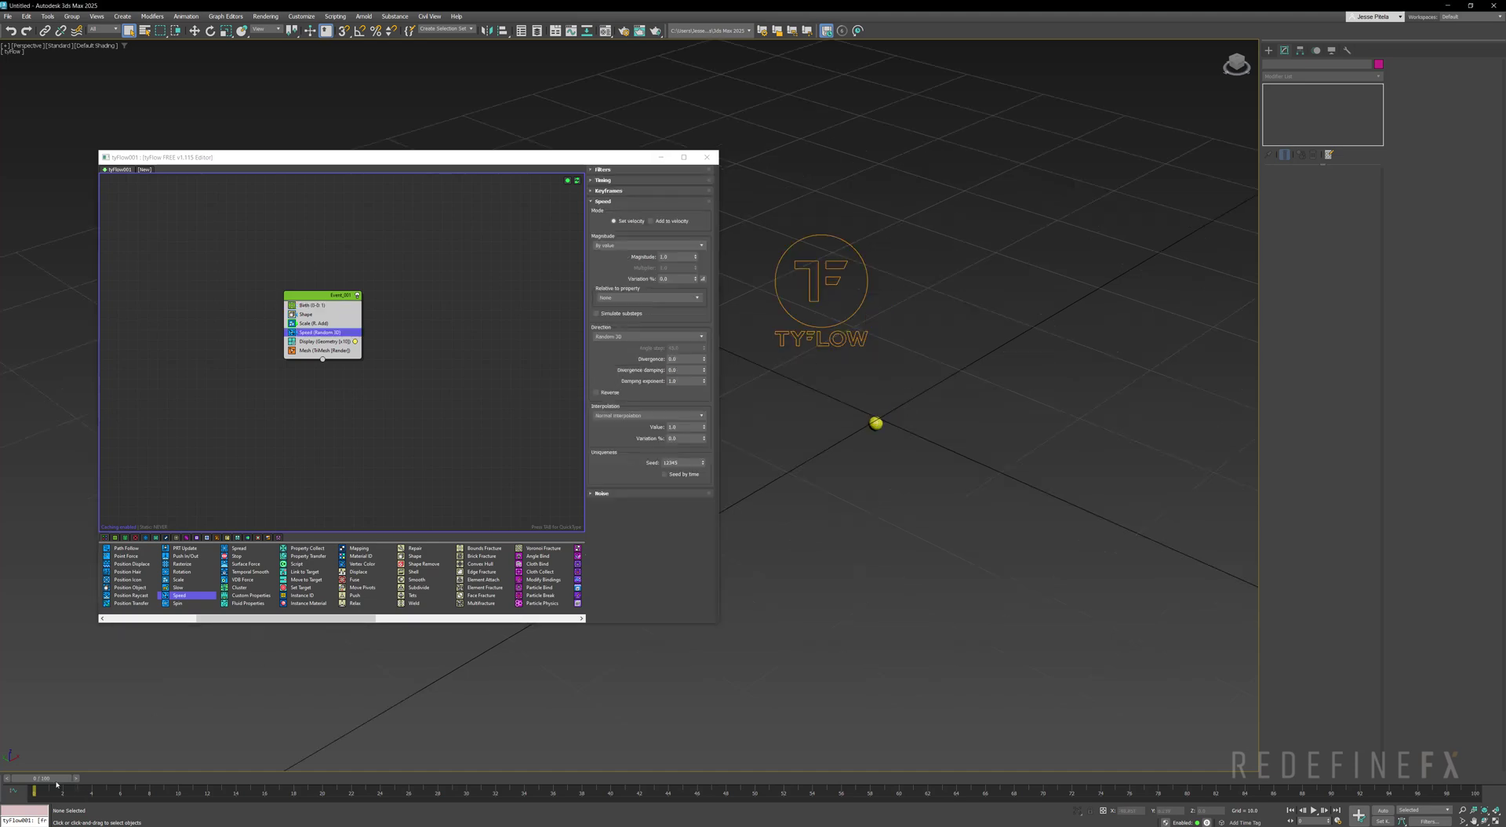
- Set the Speed operator's direction to Particle Z, preview the particle's motion on the timeline, and show the operator's timing settings
left_click_drag(41, 778, 126, 778)
left_click_drag(253, 772, 308, 777)
left_click(611, 337)
left_click(618, 417)
scroll(854, 505, "down", 4)
left_click_drag(124, 779, 366, 777)
left_click(608, 181)
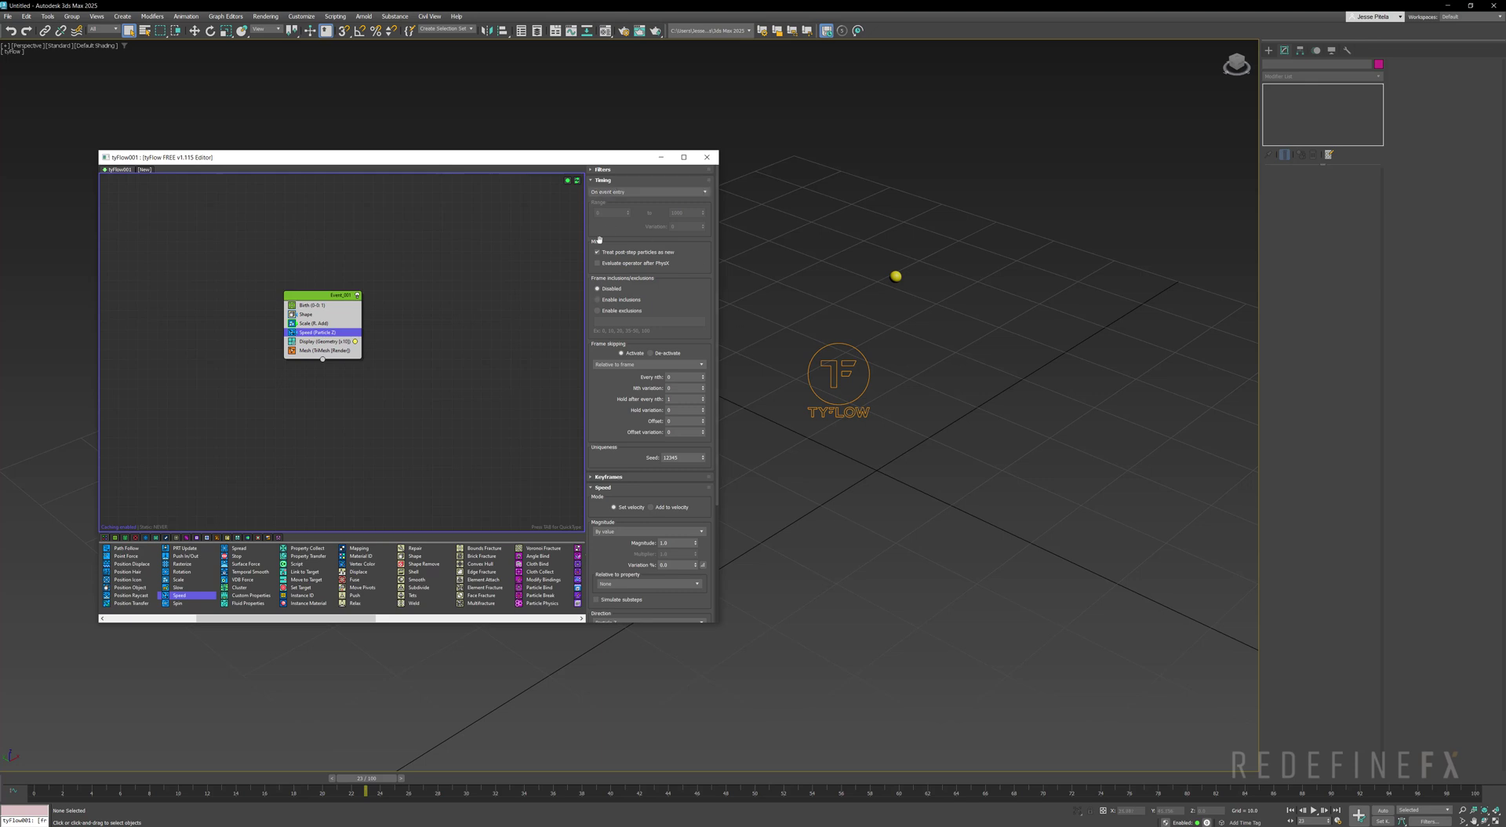
- Switch to Unreal Engine and add an Add Velocity module to the emitter's Particle Spawn stage
left_click(1447, 5)
left_click(694, 355)
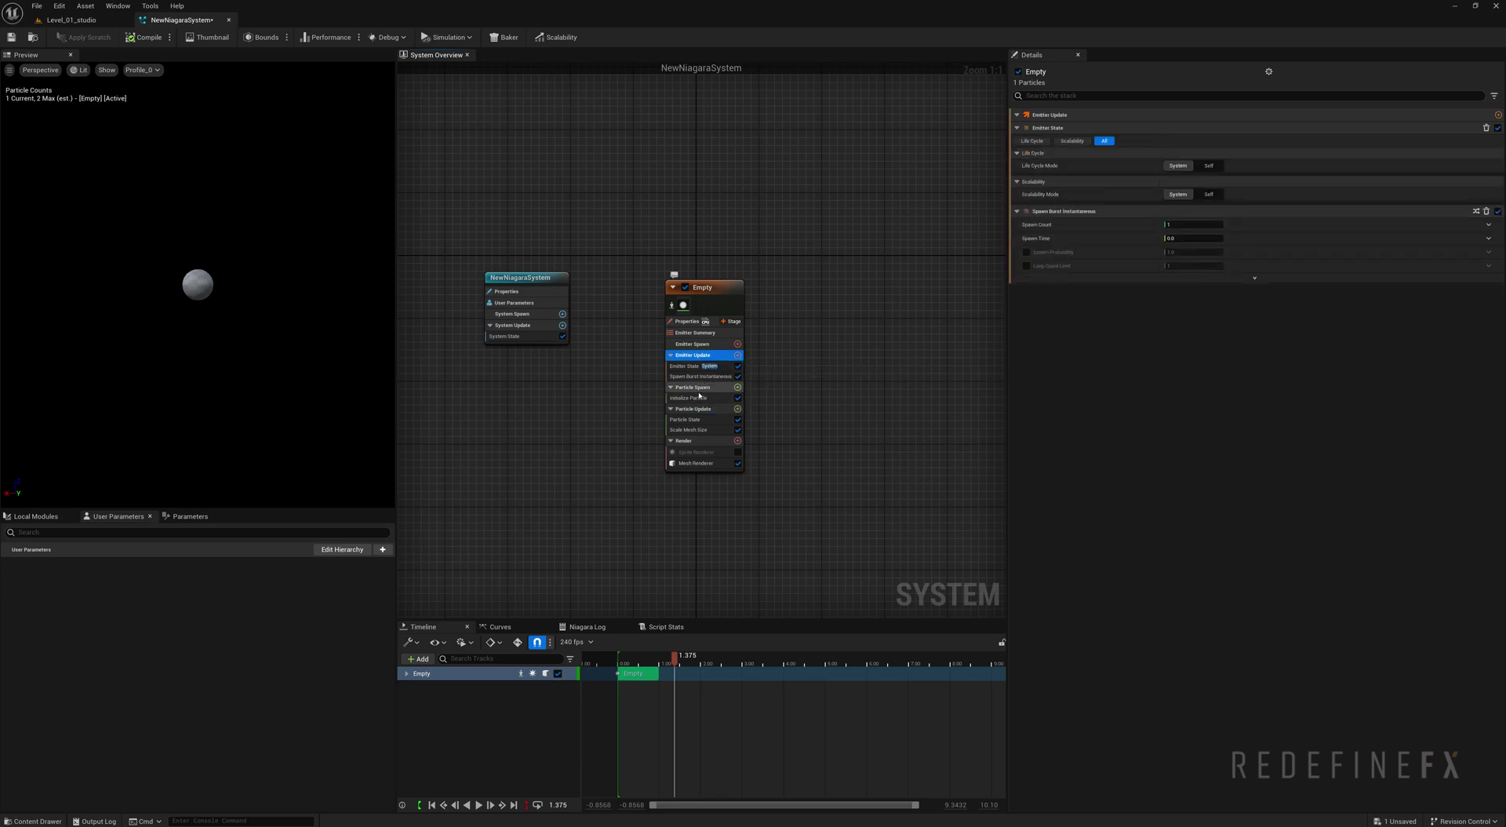
left_click(693, 388)
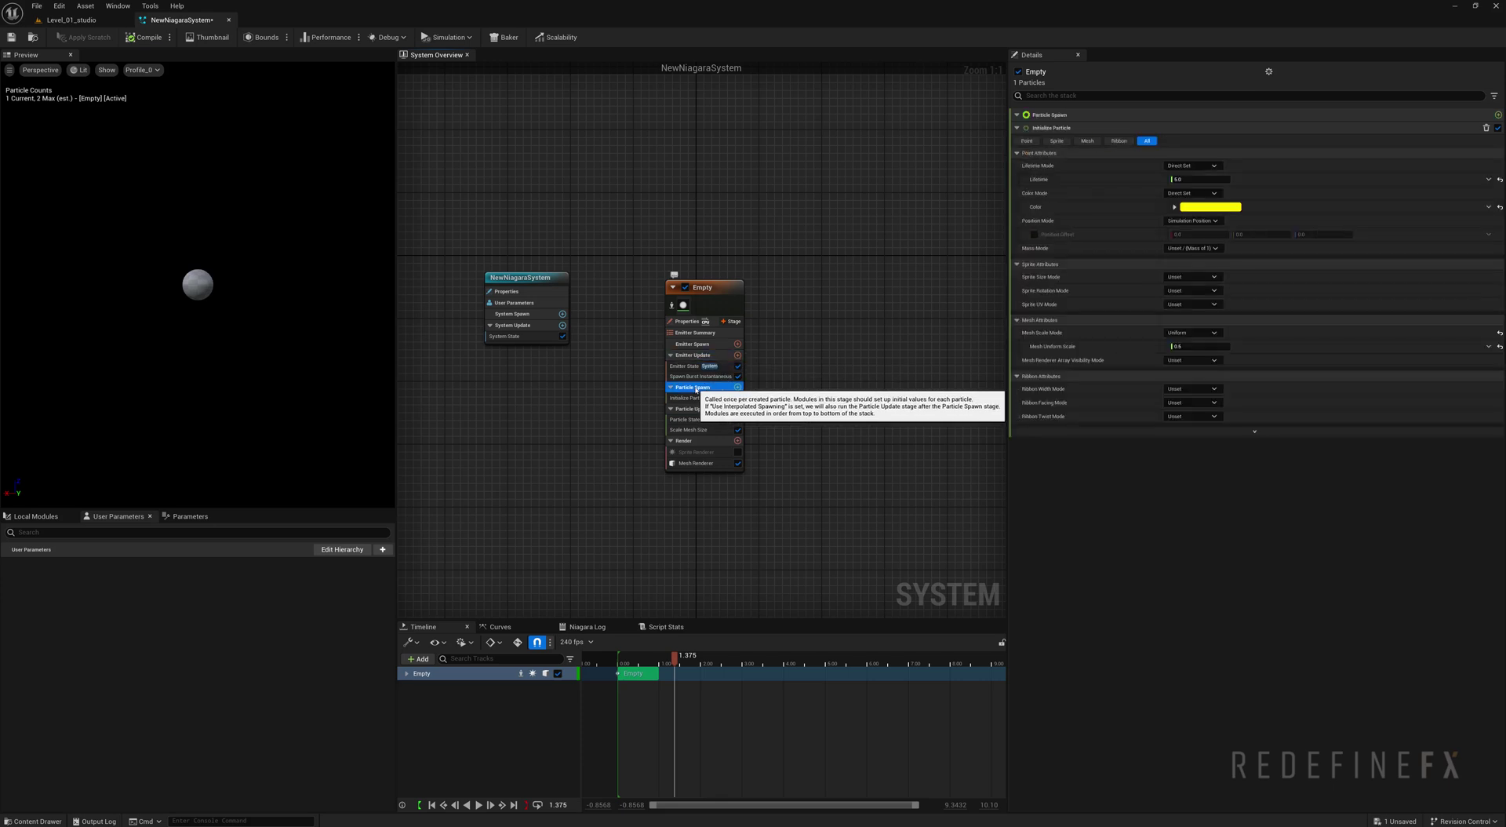
left_click(738, 387)
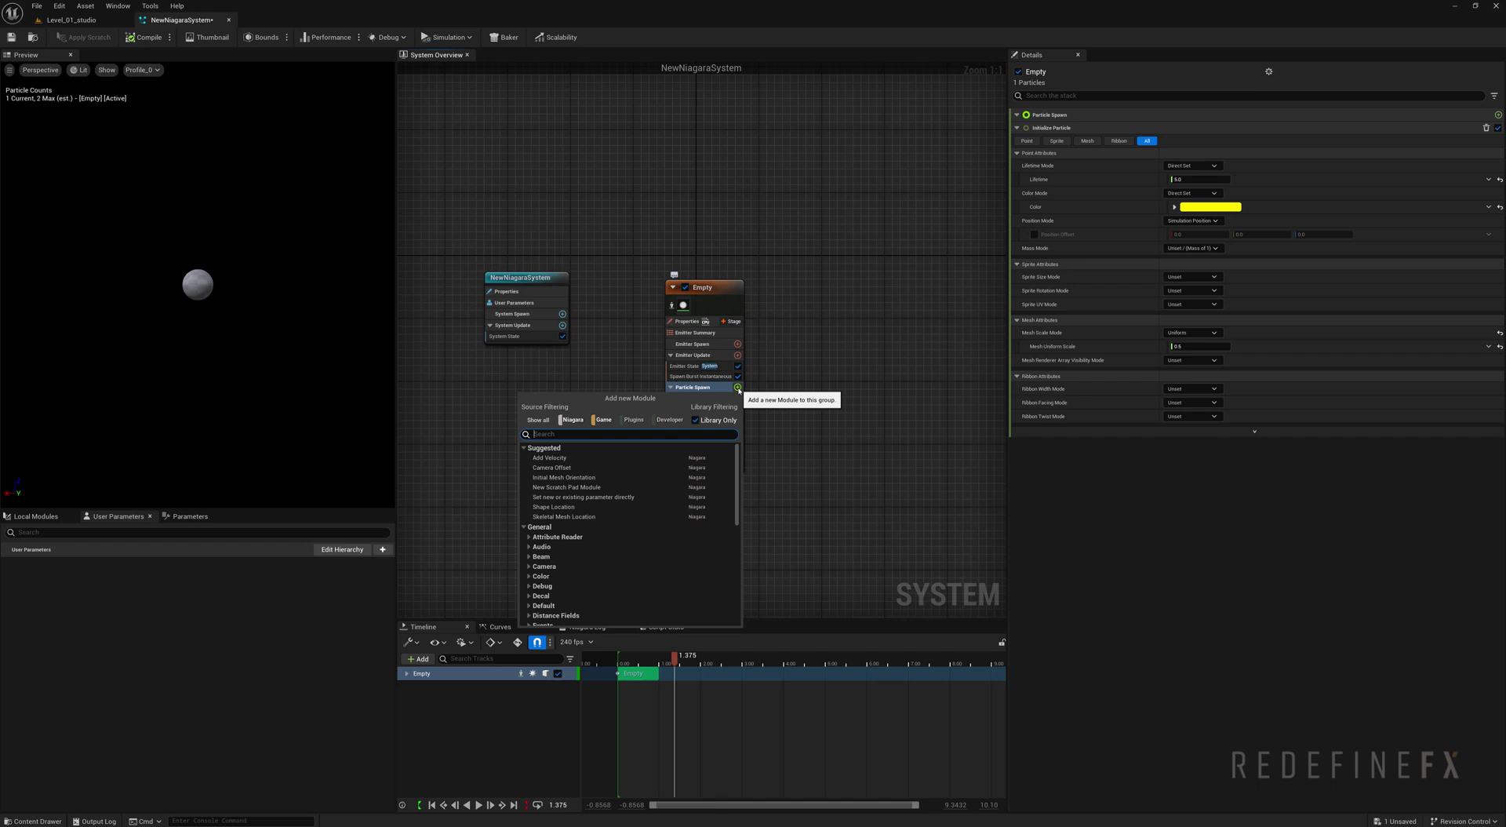
type("ad ve")
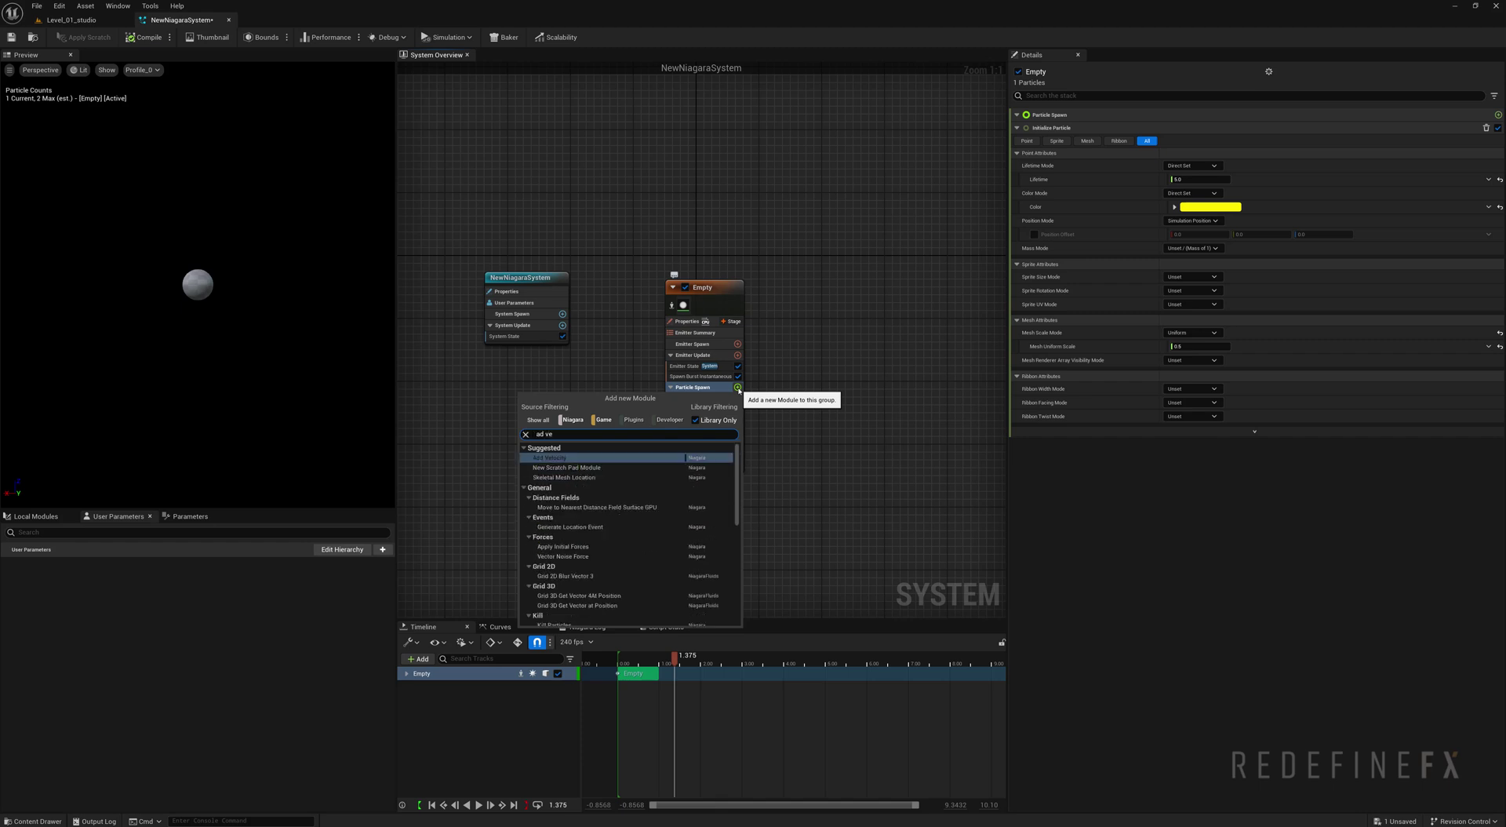
left_click(573, 457)
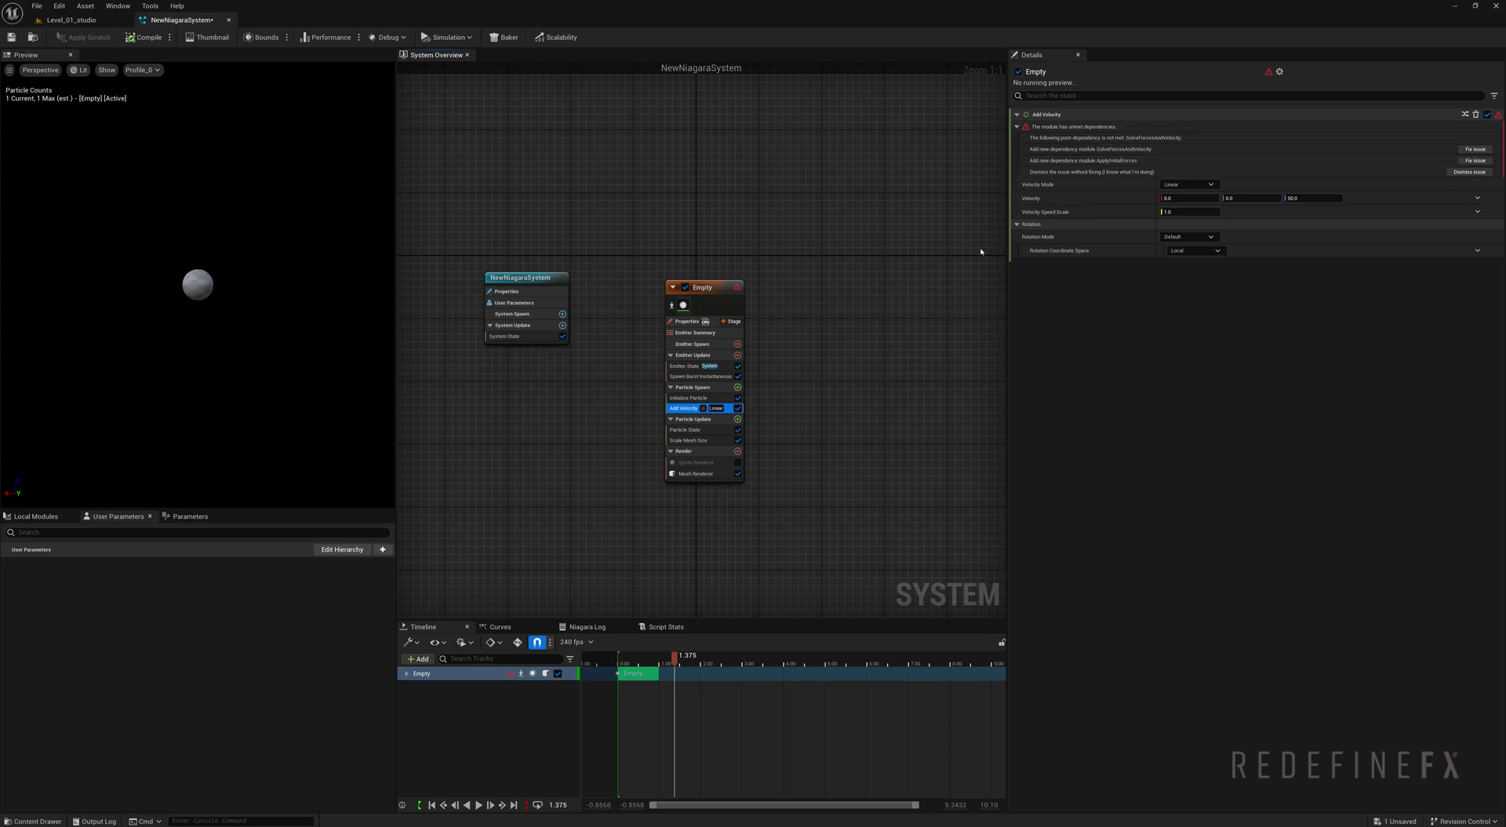
- Add the missing Solve Forces and Velocity dependency for Add Velocity and preview the particle's motion on the timeline
left_click(1473, 149)
left_click(1310, 142)
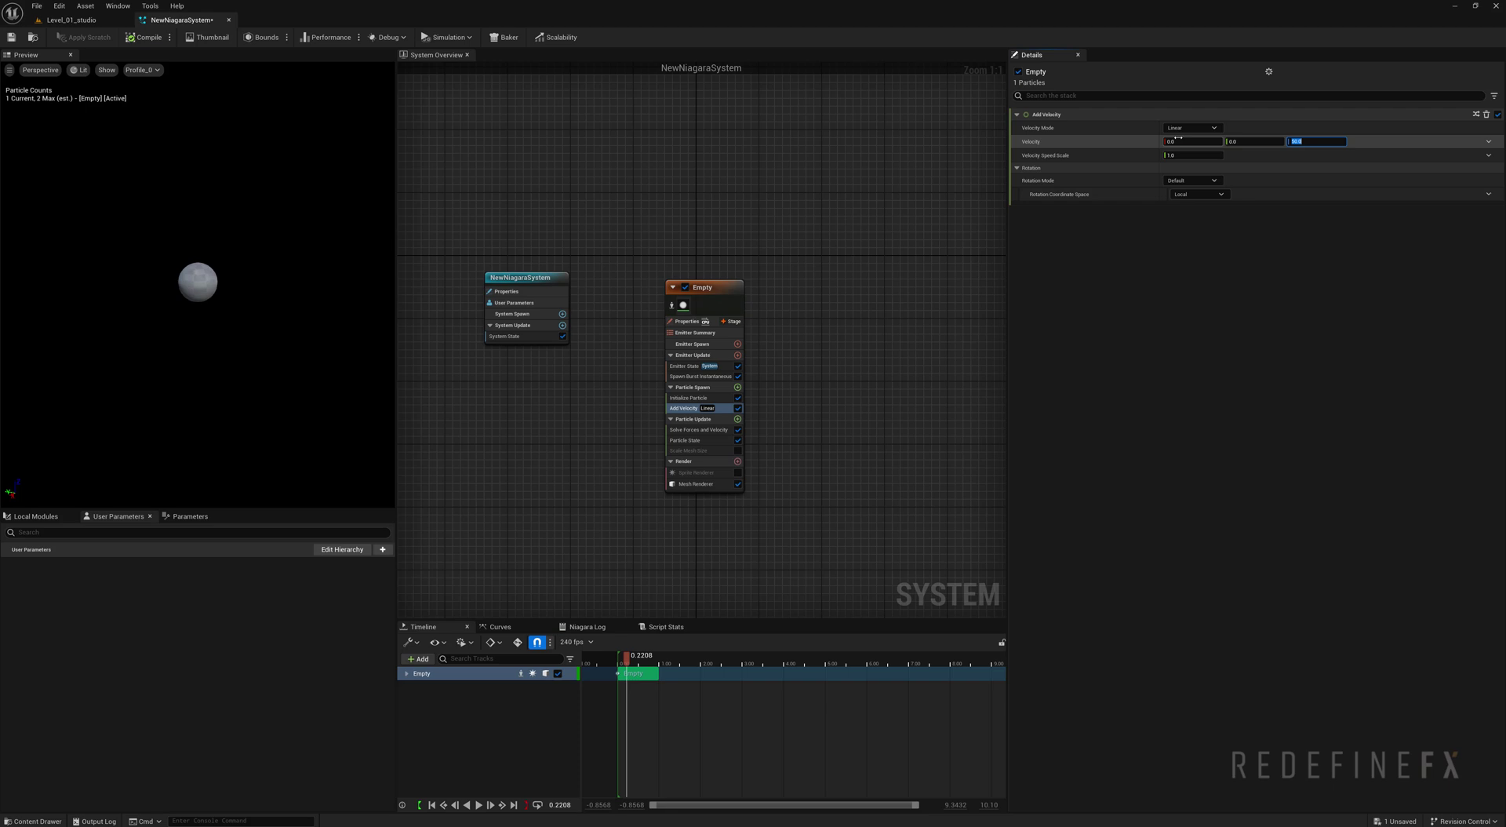
left_click_drag(632, 666, 831, 667)
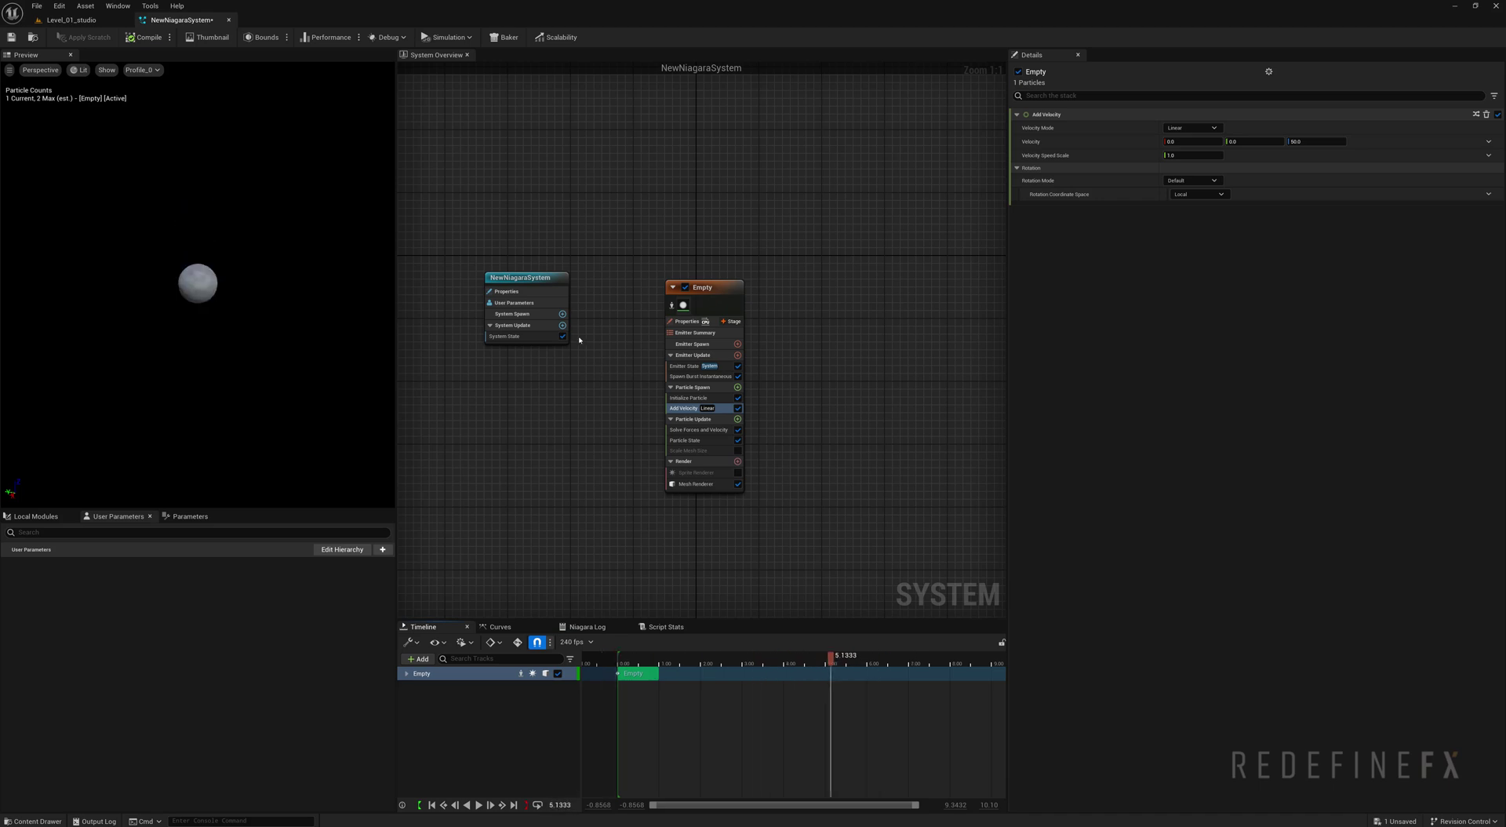
- Lengthen the System State's loop duration and scrub the timeline to check the particle's motion
left_click(512, 335)
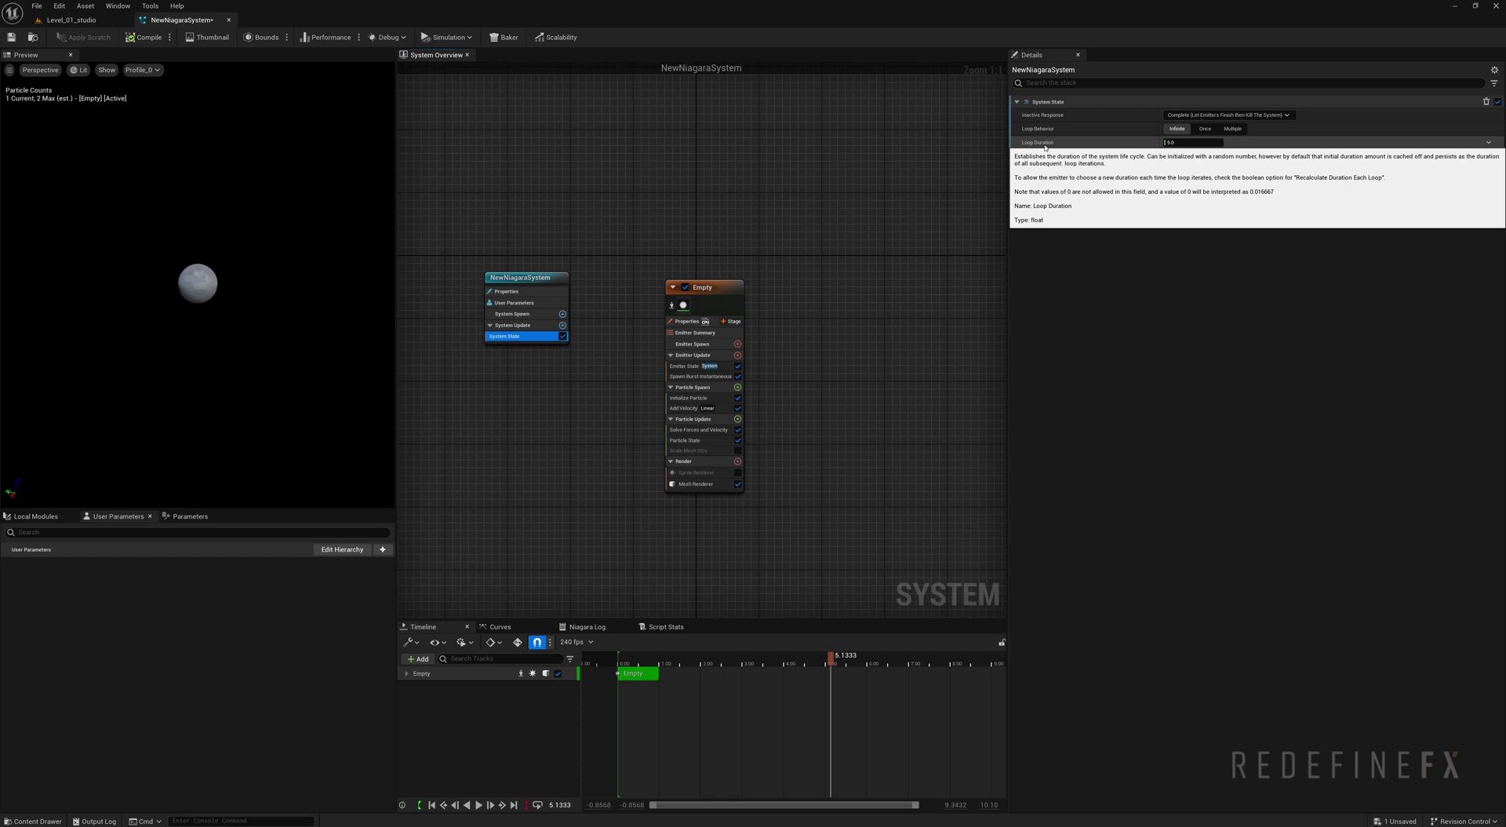
left_click_drag(831, 663, 787, 667)
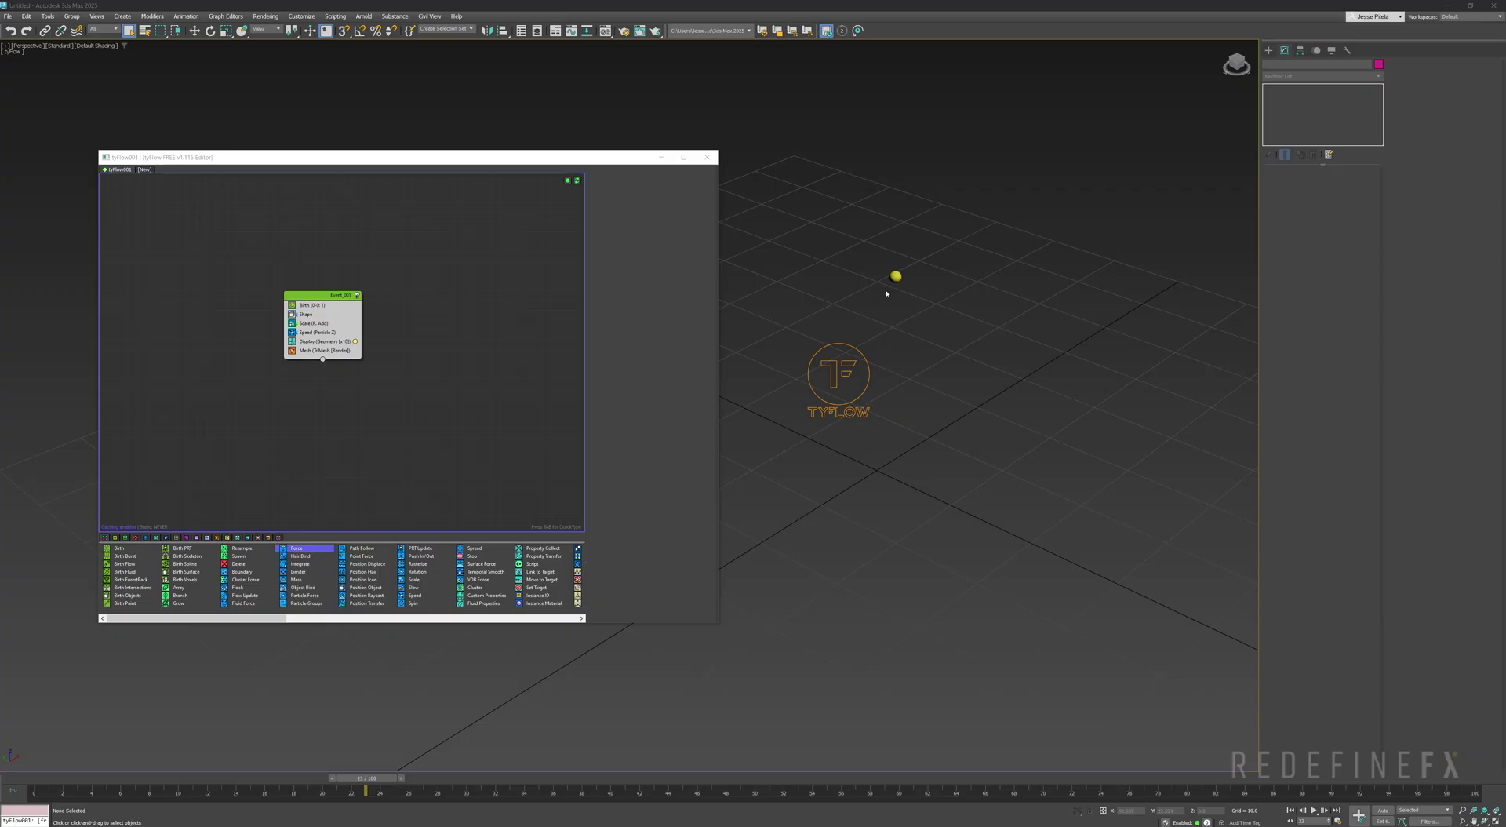
- Switch to 3ds Max, add a Force operator below Speed, and preview its built-in gravity on the timeline
left_click_drag(296, 548, 319, 402)
left_click_drag(312, 342, 312, 342)
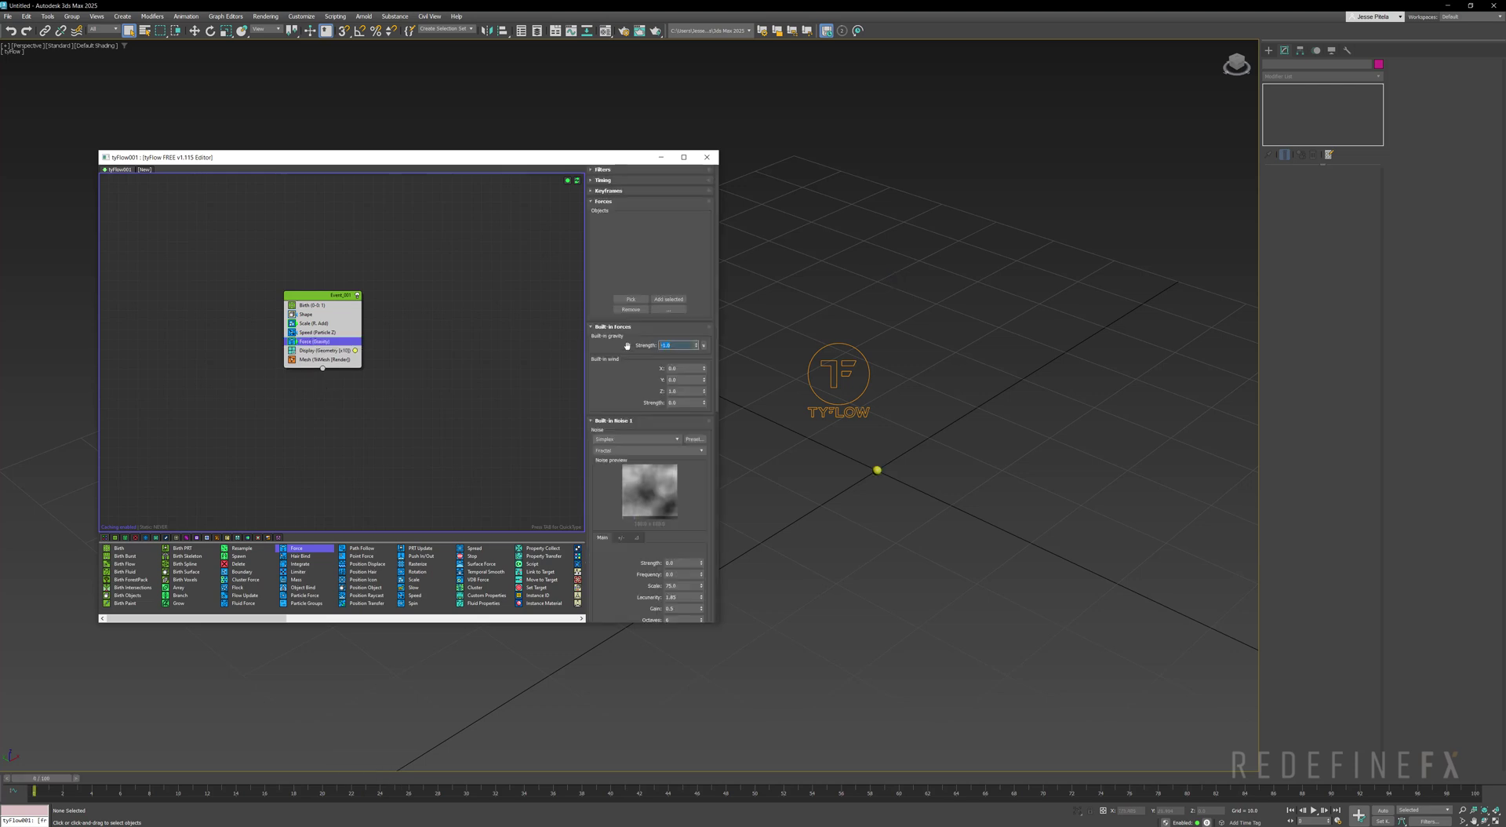
mouse_move(31, 777)
left_mouse_down()
mouse_move(130, 778)
mouse_move(45, 777)
mouse_move(110, 778)
mouse_move(15, 799)
left_mouse_up()
key("q")
- Adjust the Speed operator's magnitude and preview the particle's motion against gravity
left_click(318, 332)
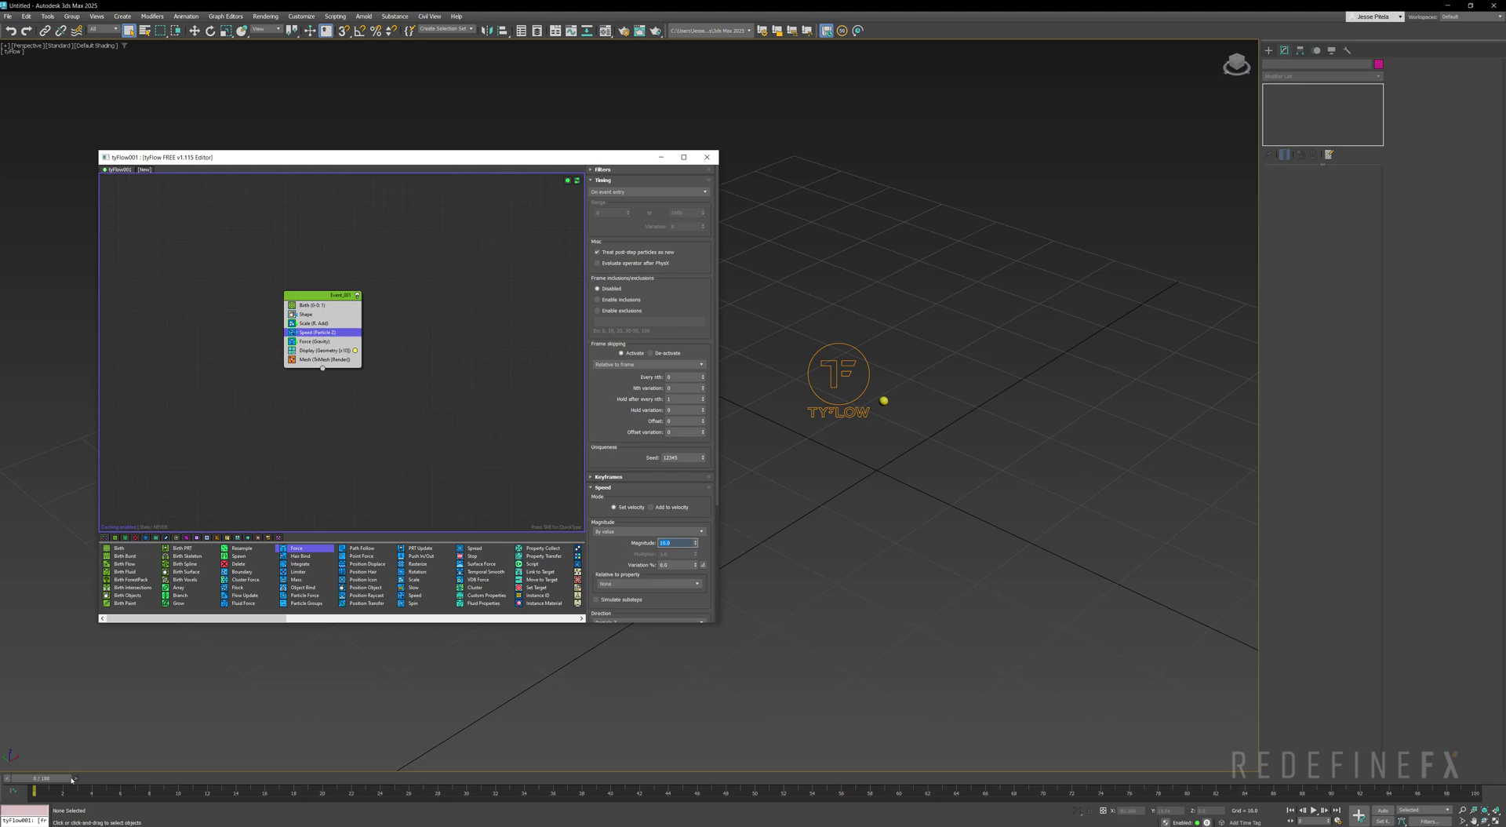
mouse_move(72, 779)
left_mouse_down()
mouse_move(419, 781)
mouse_move(43, 777)
left_mouse_up()
- Show the Force operator's timing settings and scrub the timeline to see its effect on the particle
left_click(318, 342)
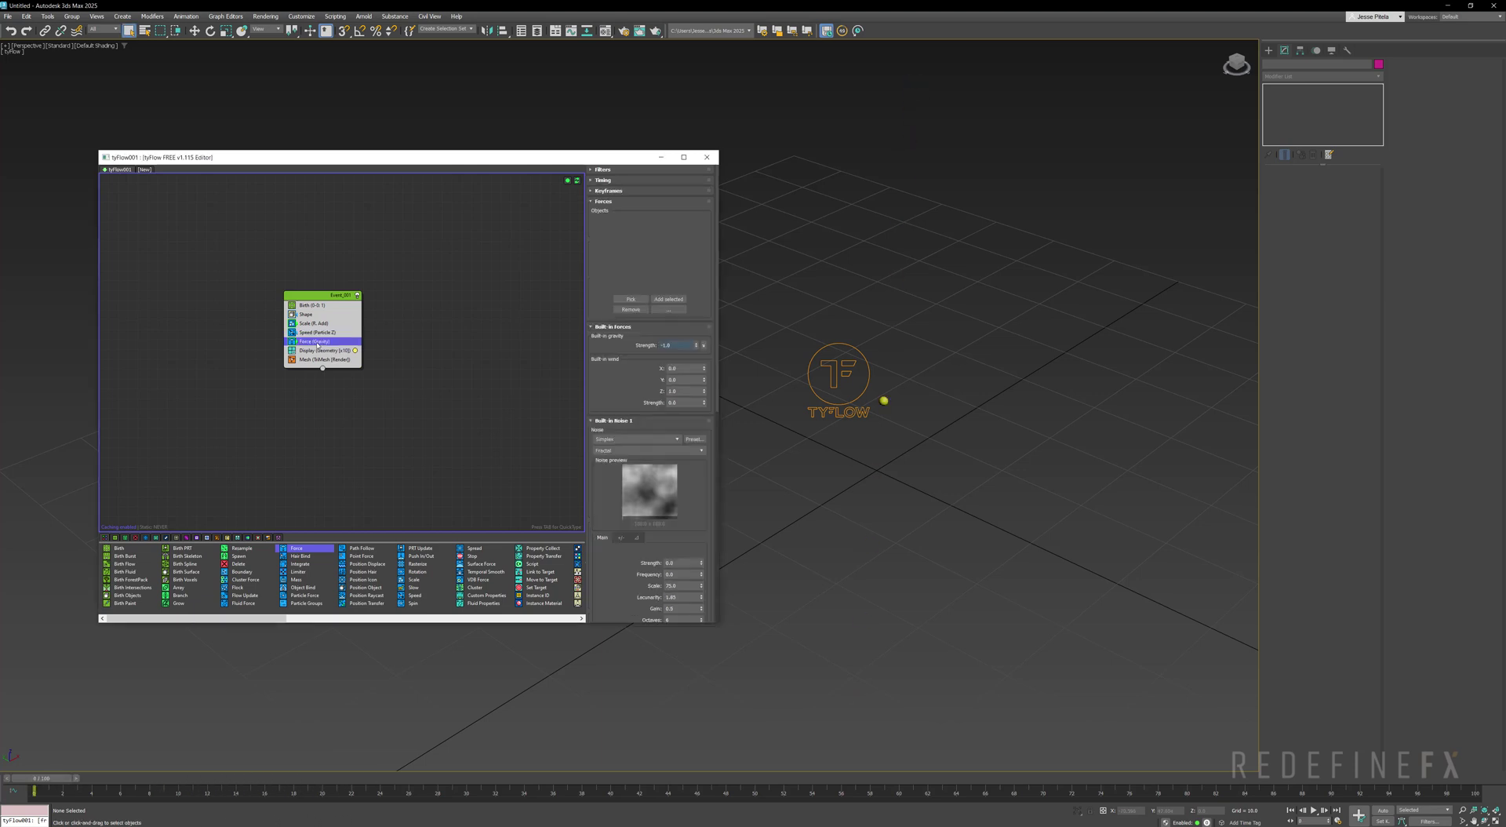
left_click(604, 180)
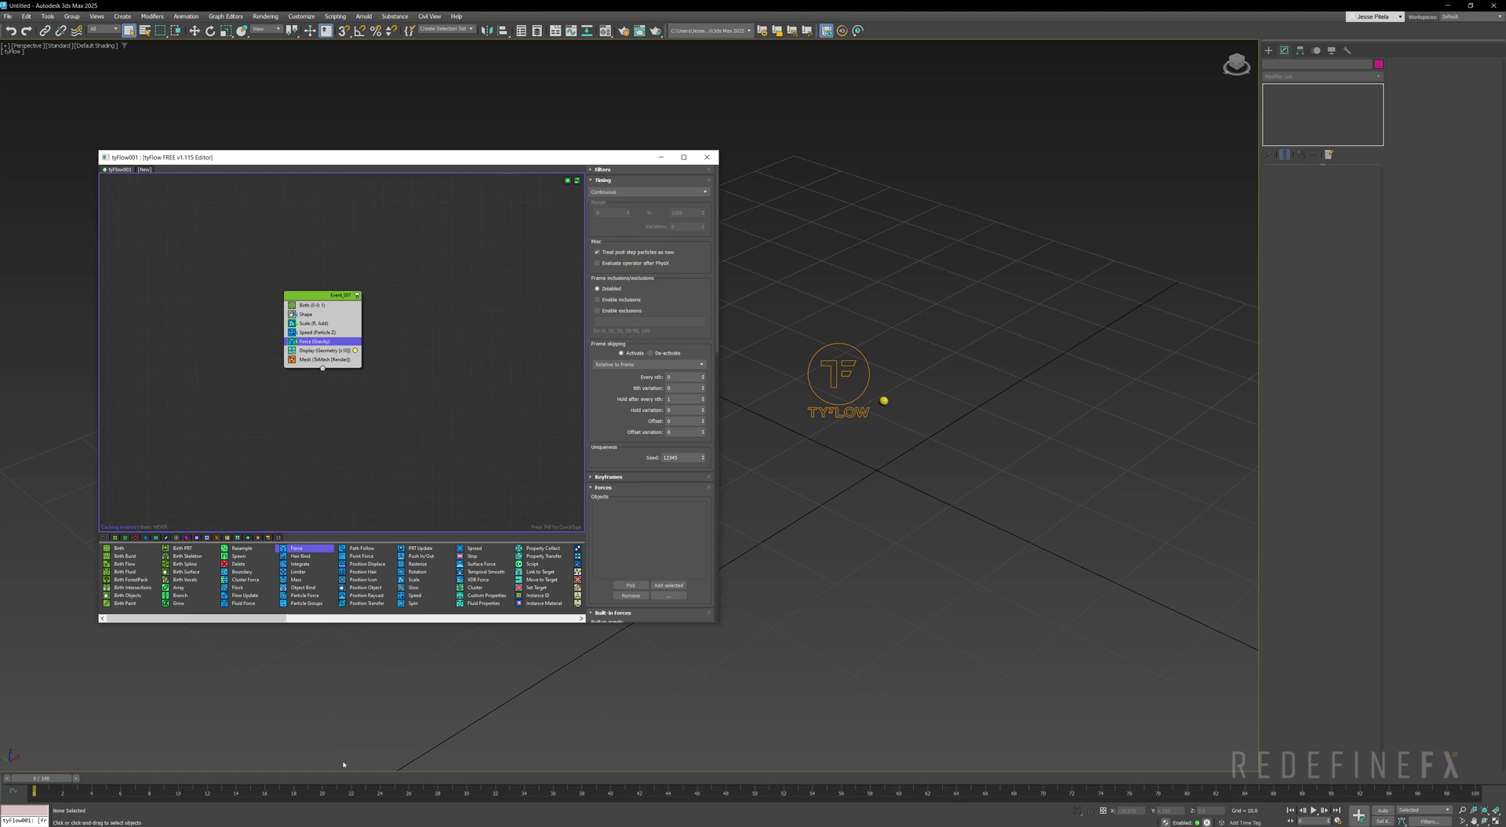
left_click_drag(67, 777, 123, 777)
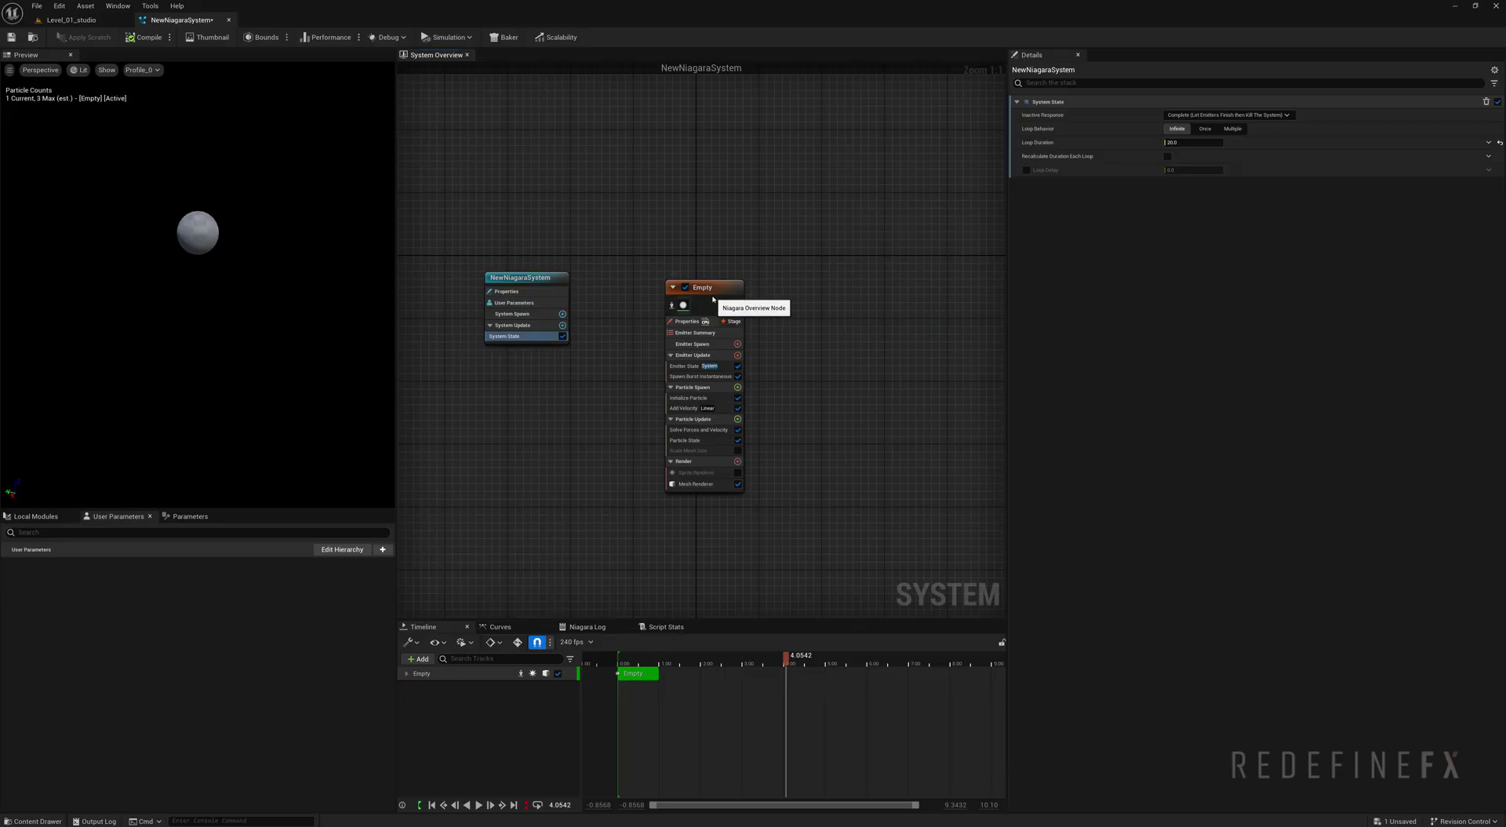
- Switch to Unreal Engine and add a Gravity Force module to the emitter's Particle Update stage
left_click(693, 419)
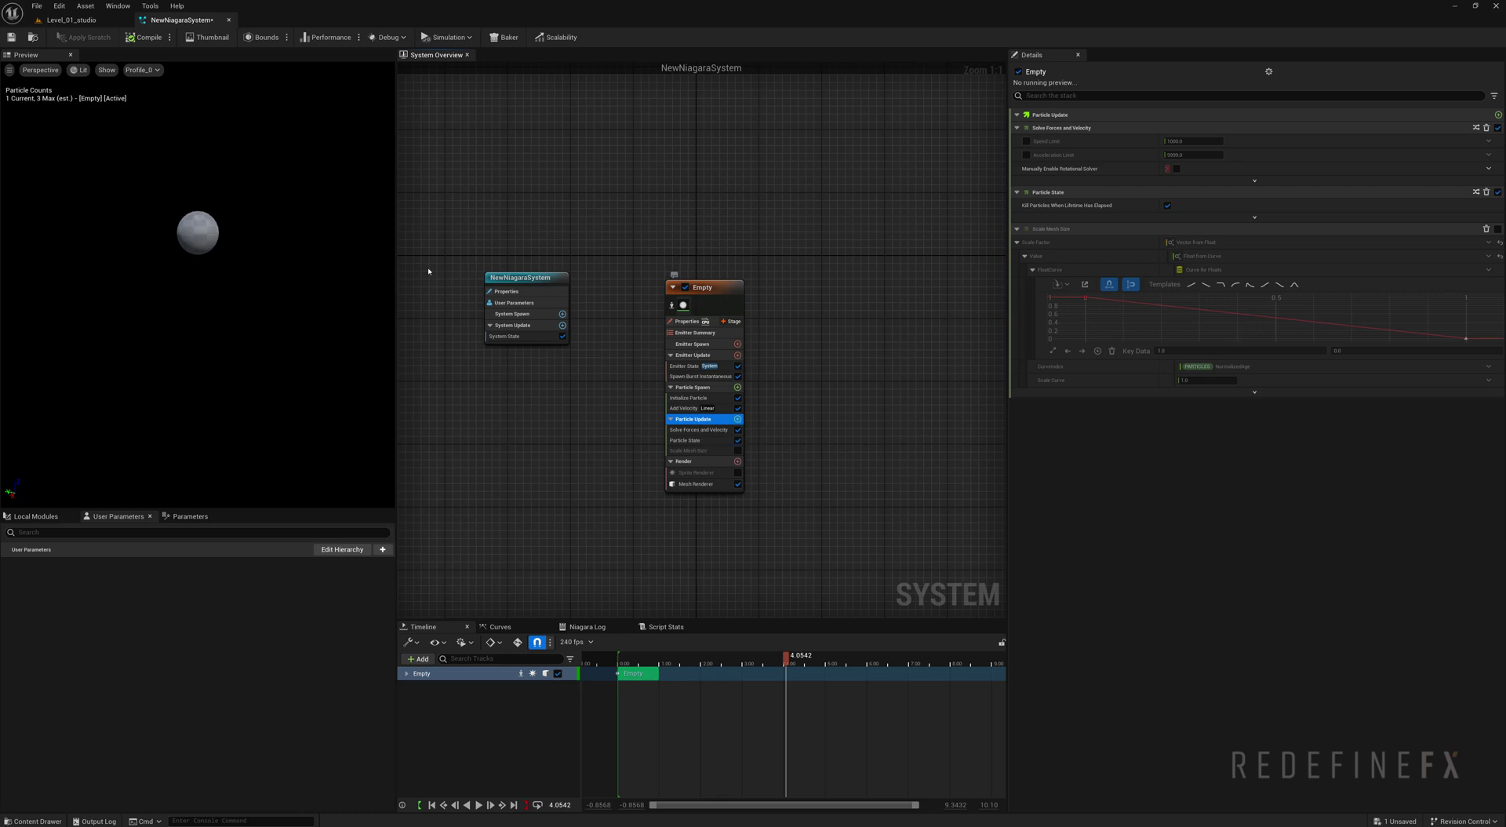
left_click(738, 419)
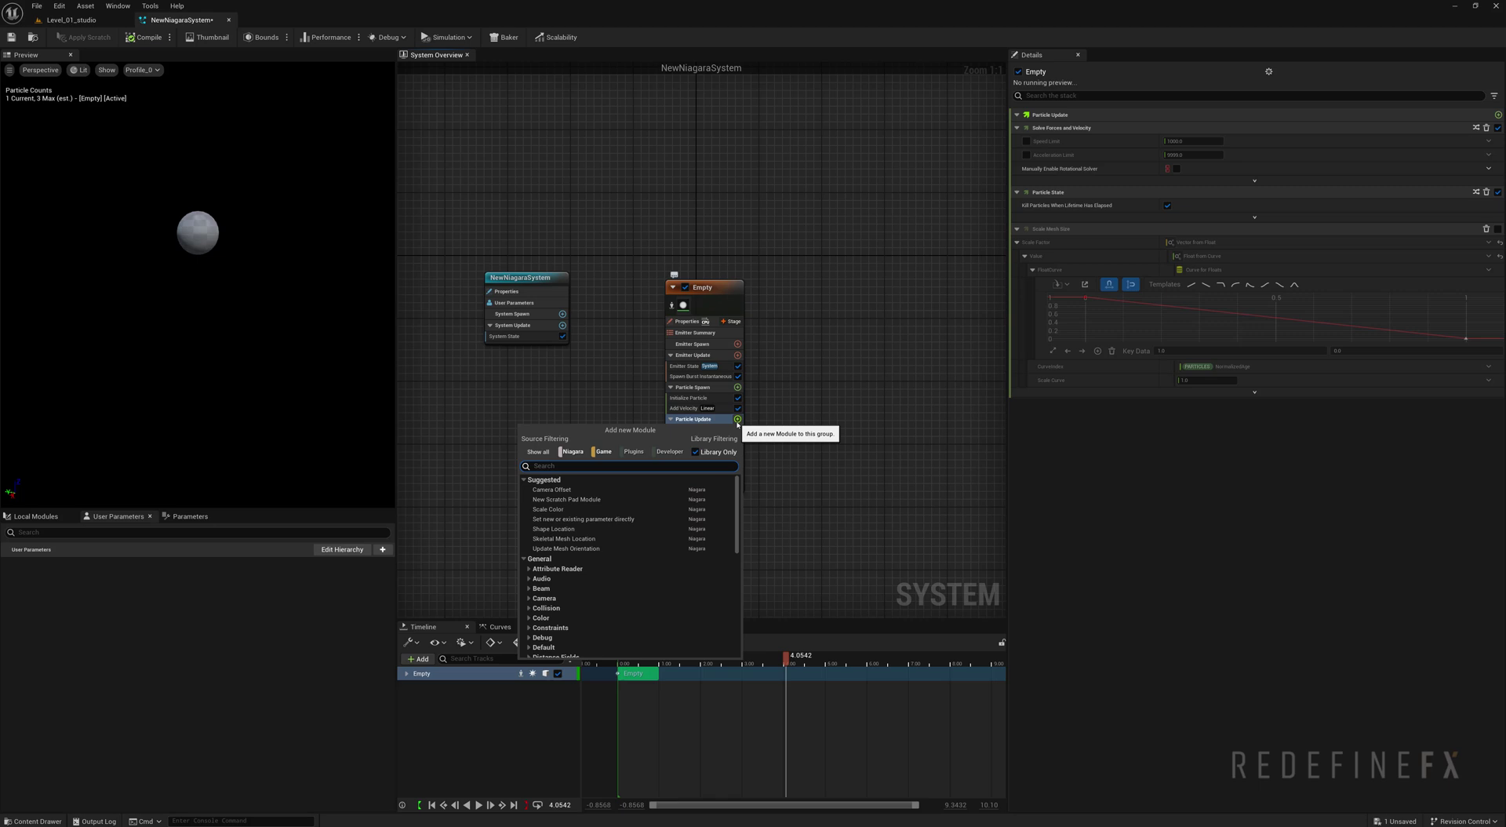
type("gra")
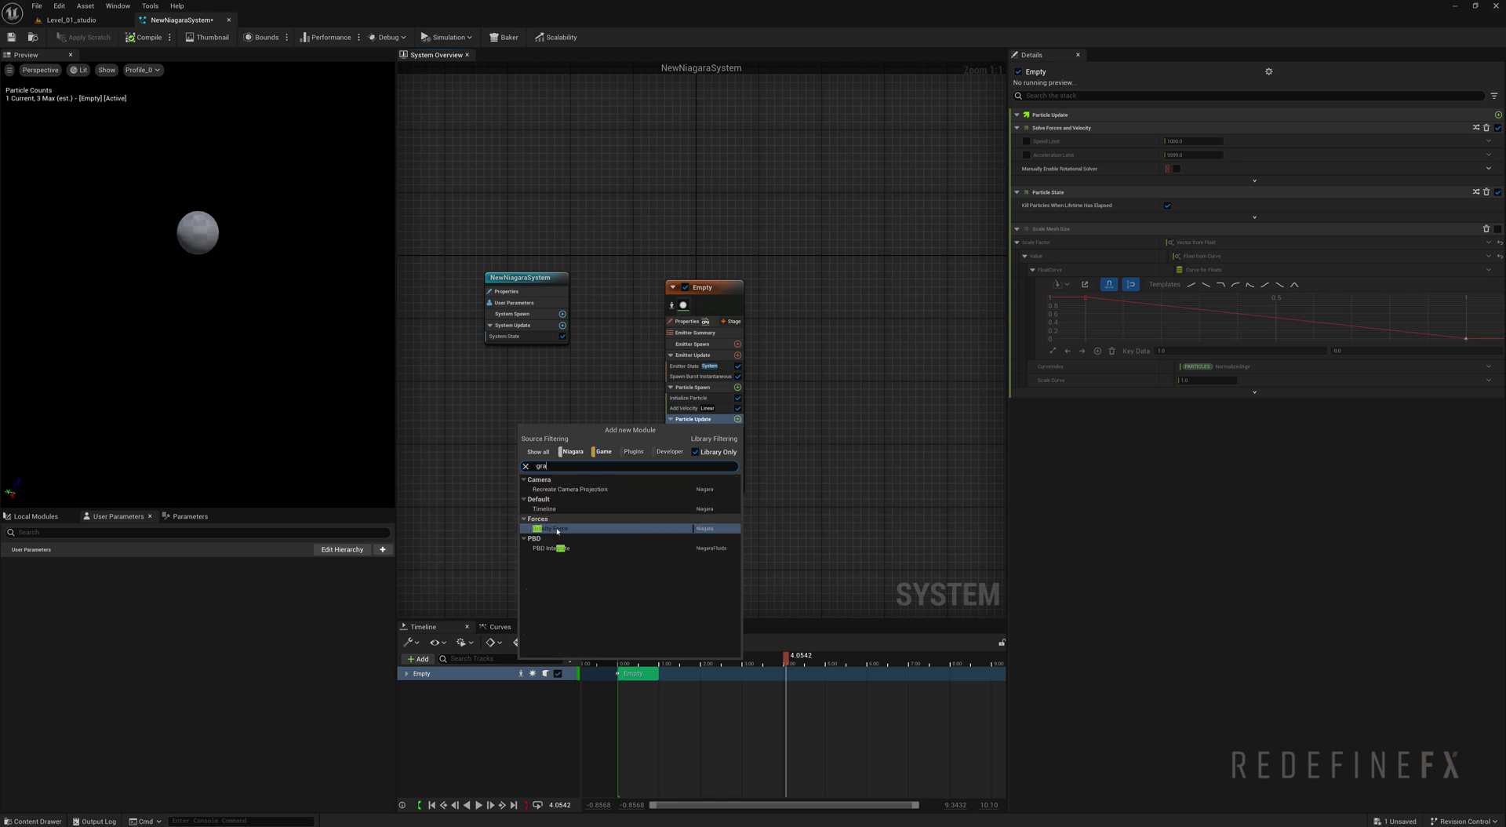
left_click(553, 528)
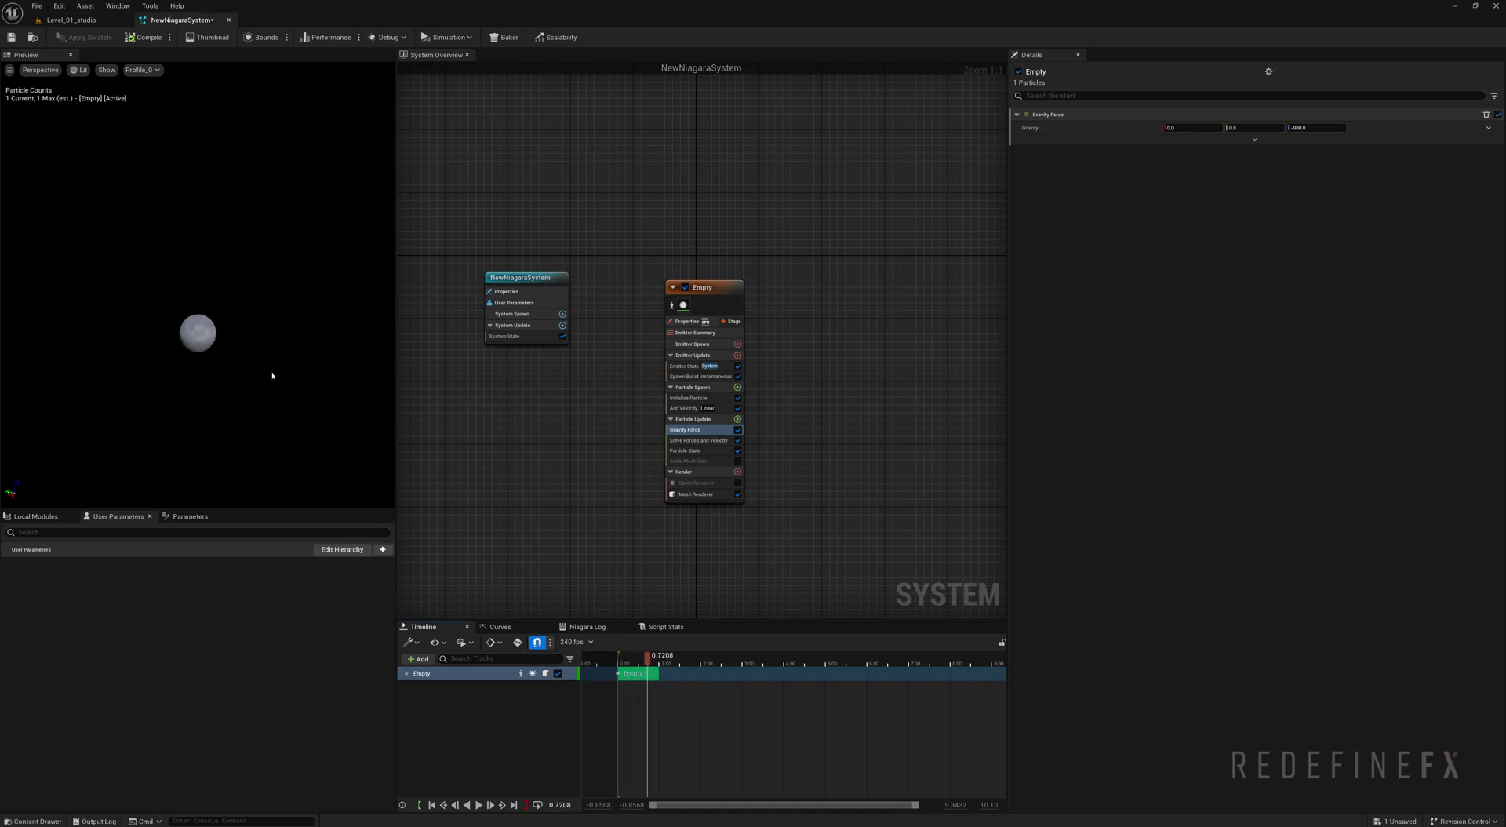
- Set the Add Velocity module's Z velocity to 500
left_click(683, 408)
left_click(1316, 141)
type("500")
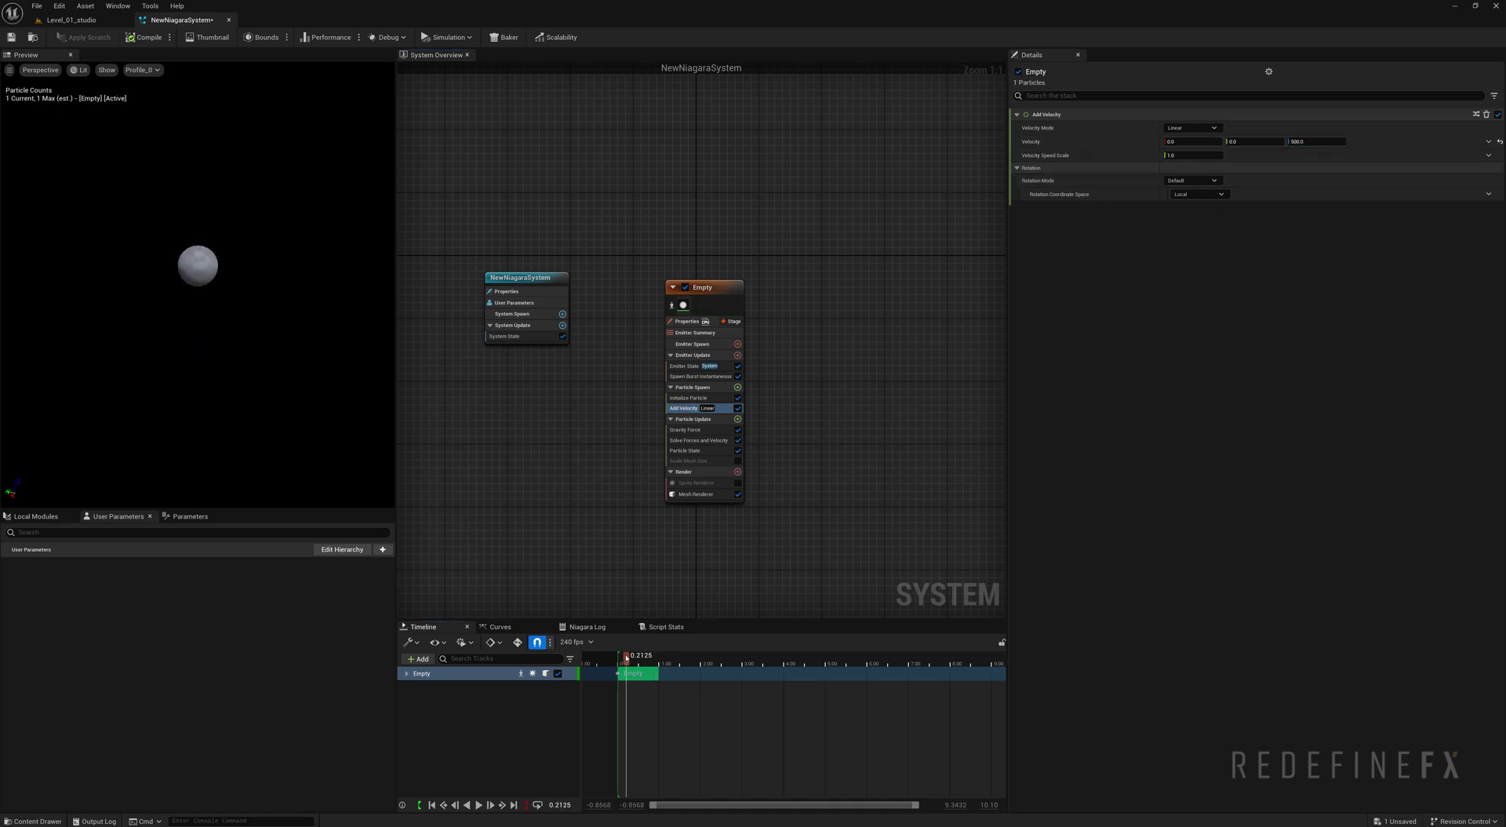
- Place NewNiagaraSystem on the studio floor in Level_01_studio
left_click(86, 19)
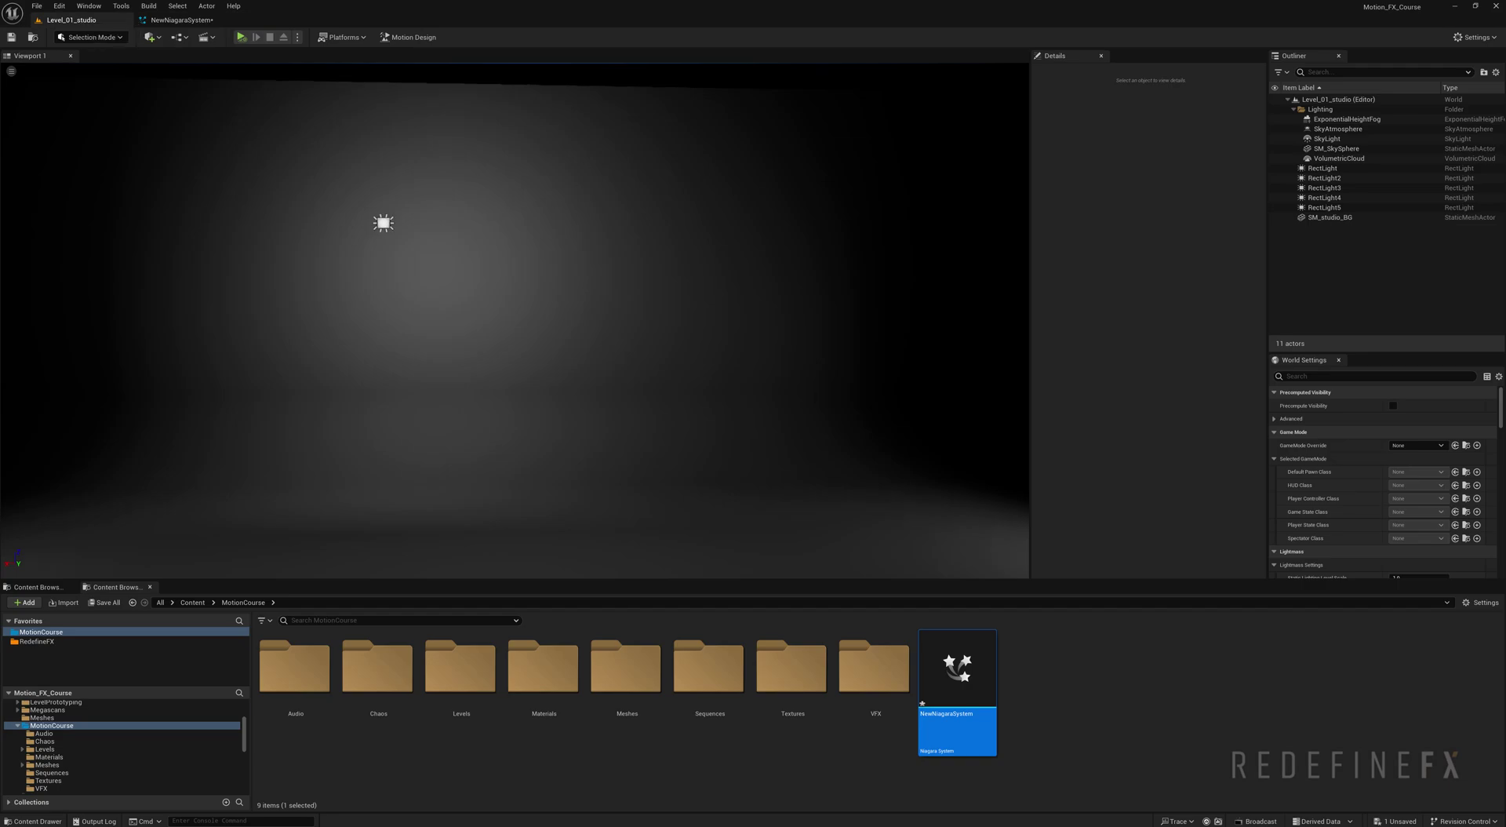
left_click_drag(958, 667, 553, 451)
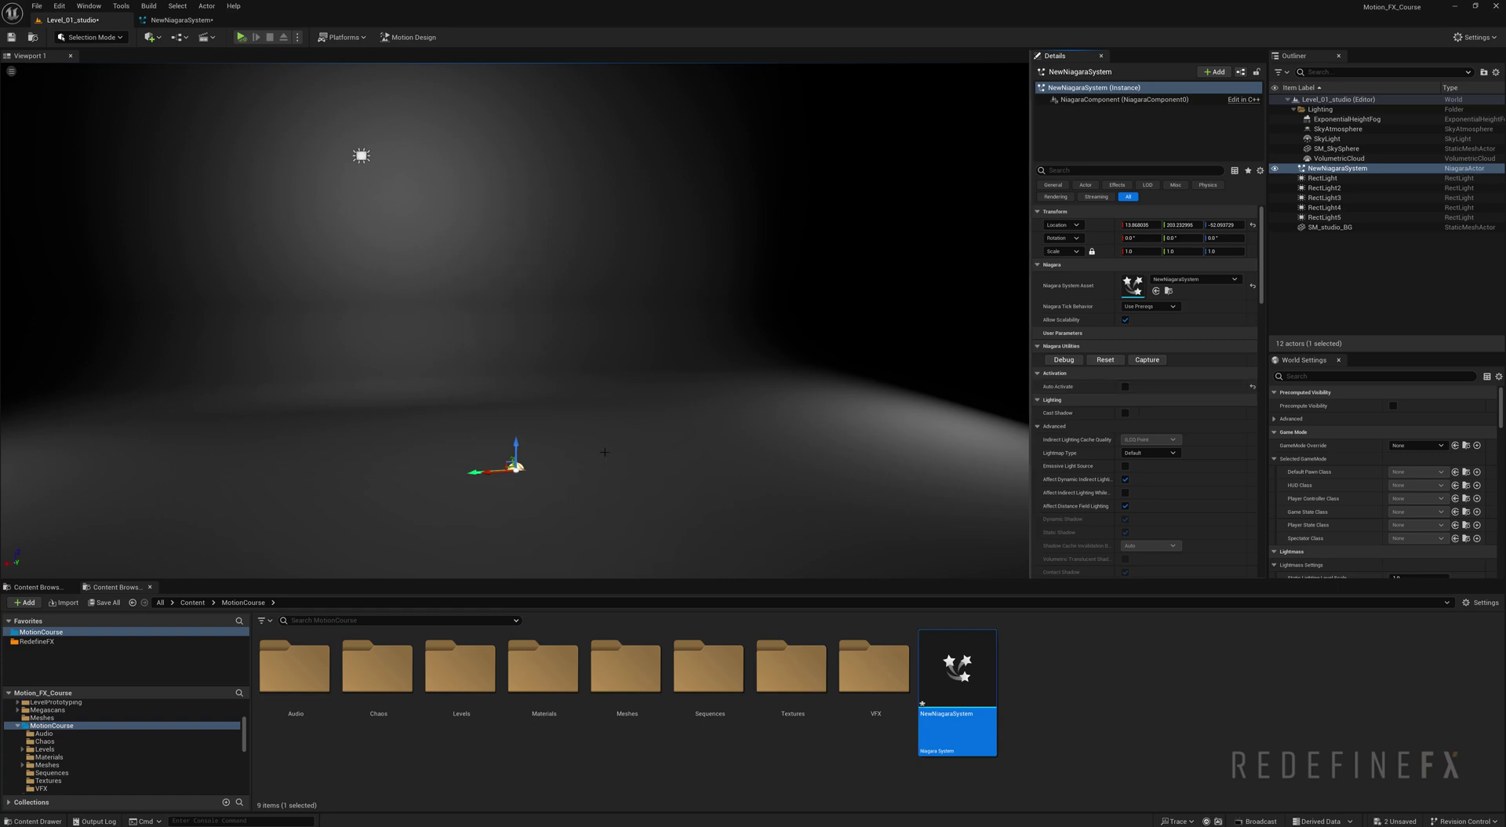
- Return to the NewNiagaraSystem editor and add a Collision module to the Particle Update stage
left_click(178, 20)
left_click(693, 419)
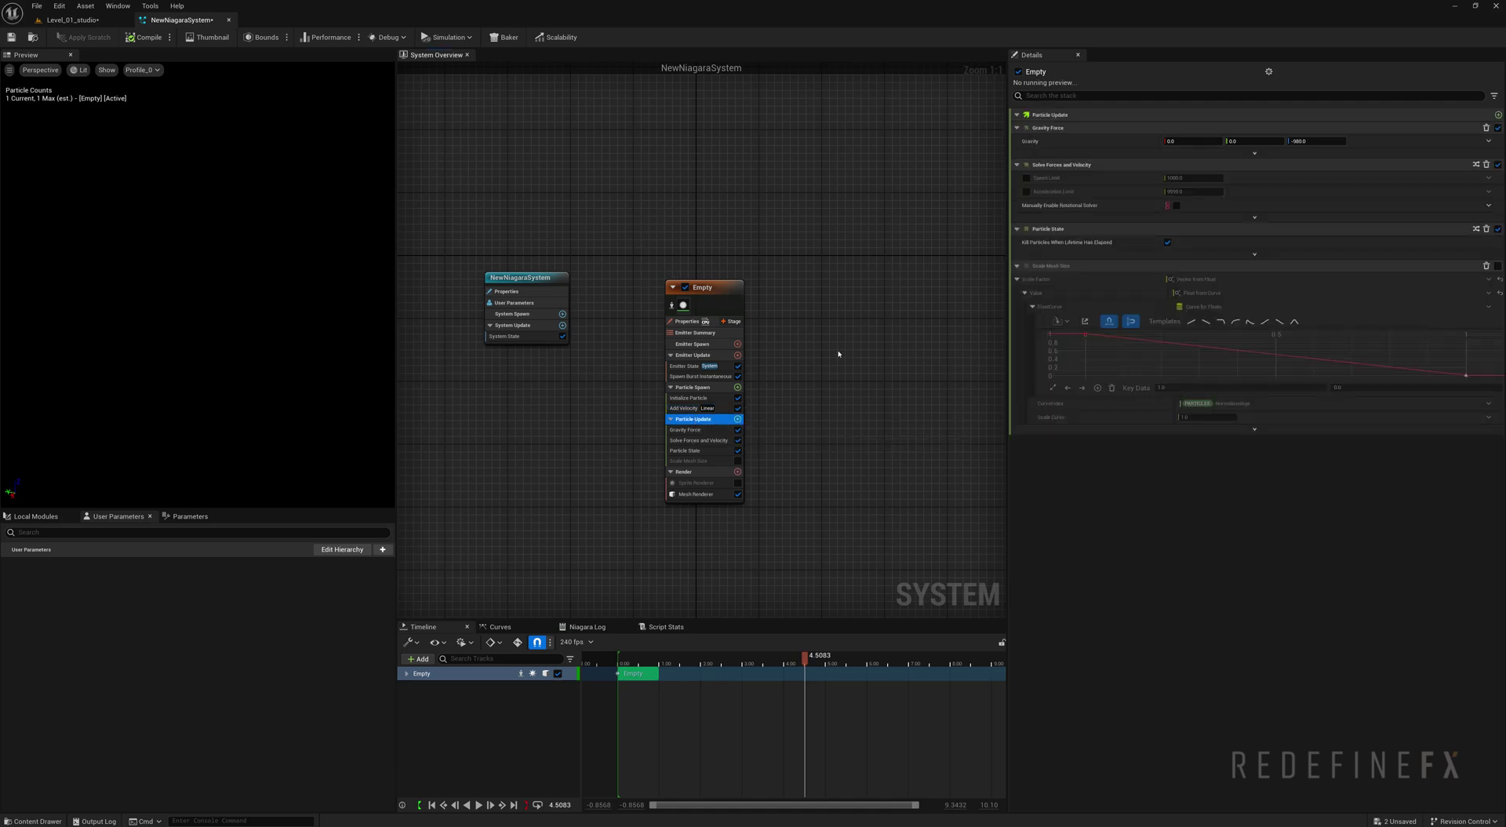
left_click(737, 419)
type("coll")
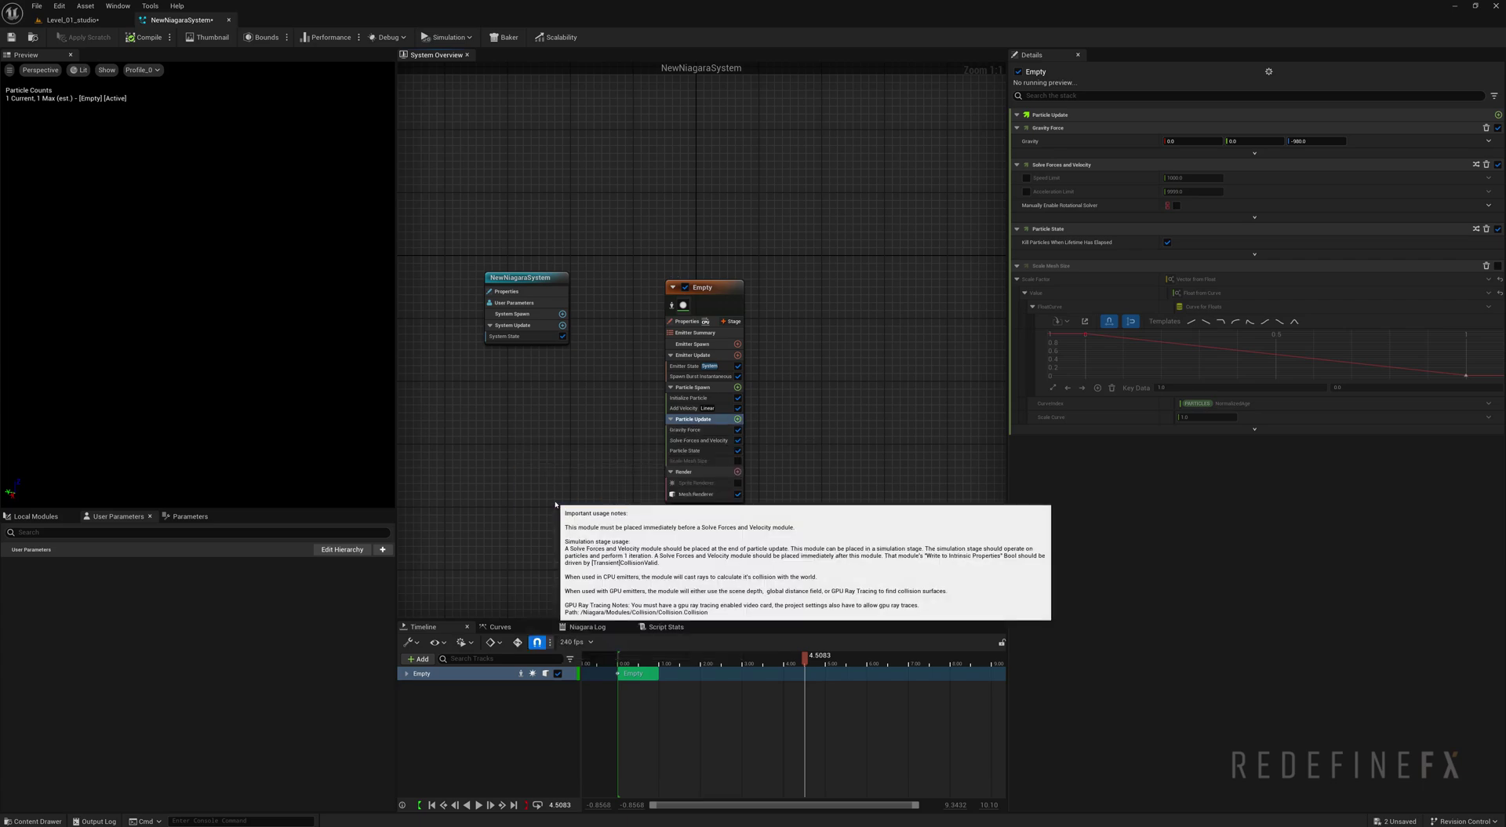
left_click(551, 502)
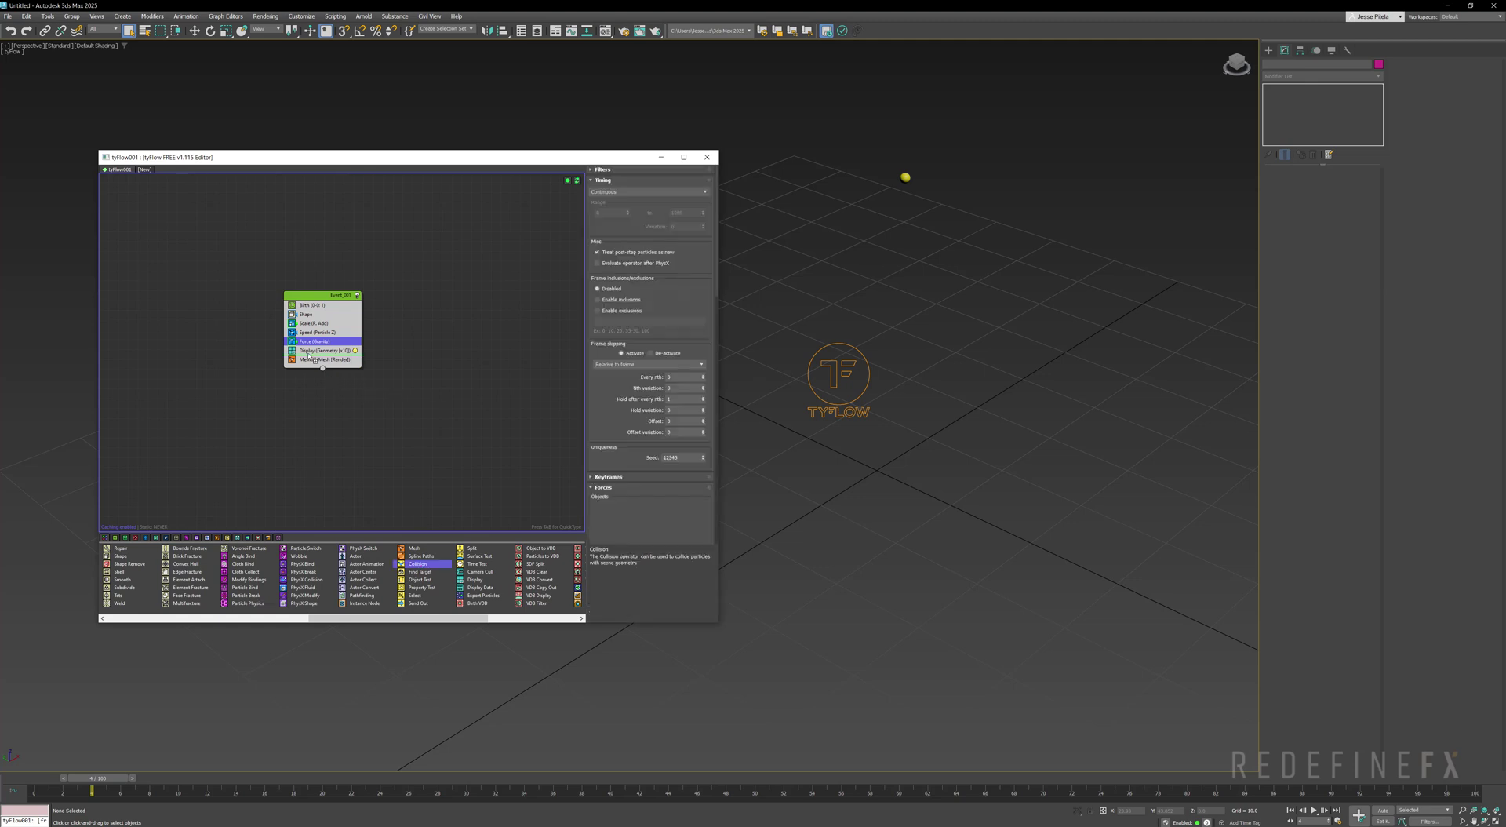
- Switch to 3ds Max, add a Collision operator below Force, create a ground plane as its collision object, and preview the result
left_click_drag(304, 351, 302, 348)
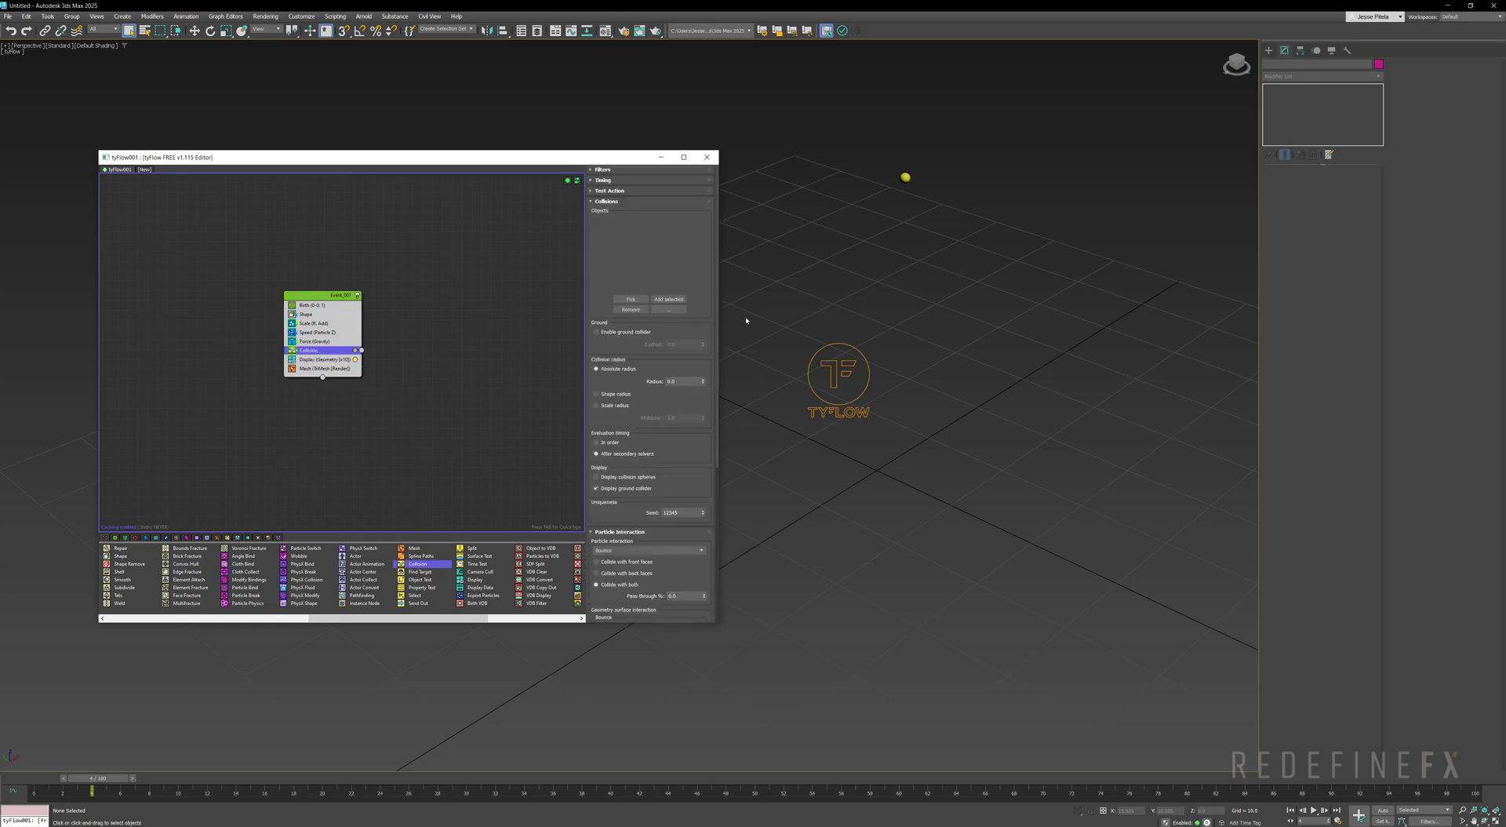
middle_click_drag(746, 320, 1027, 240, "alt")
left_click(1271, 50)
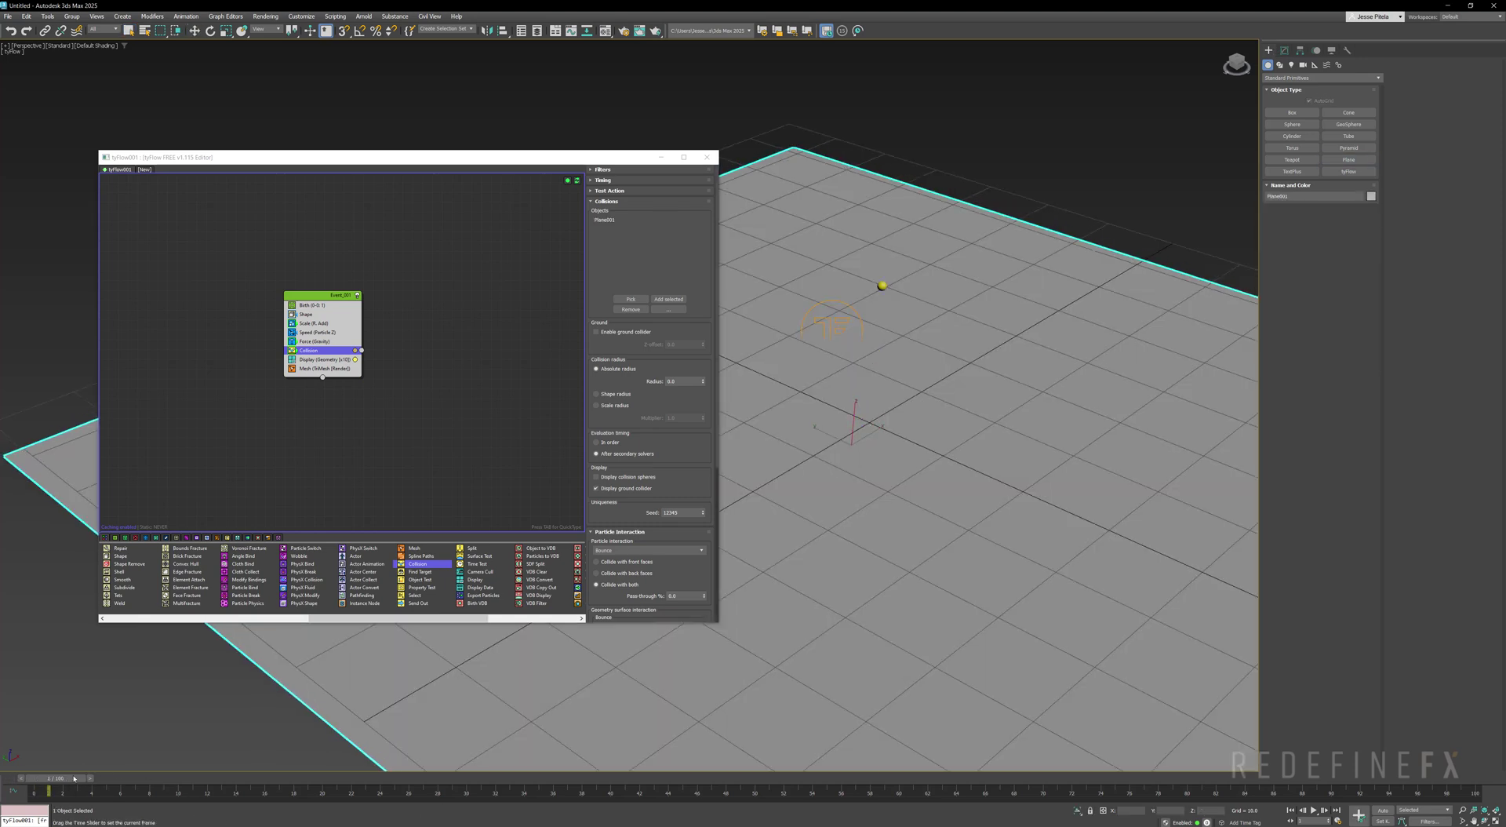
left_click_drag(63, 778, 327, 809)
- Set the Collision operator's bounce to 5% and preview the particle landing on the plane up close
scroll(651, 564, "down", 3)
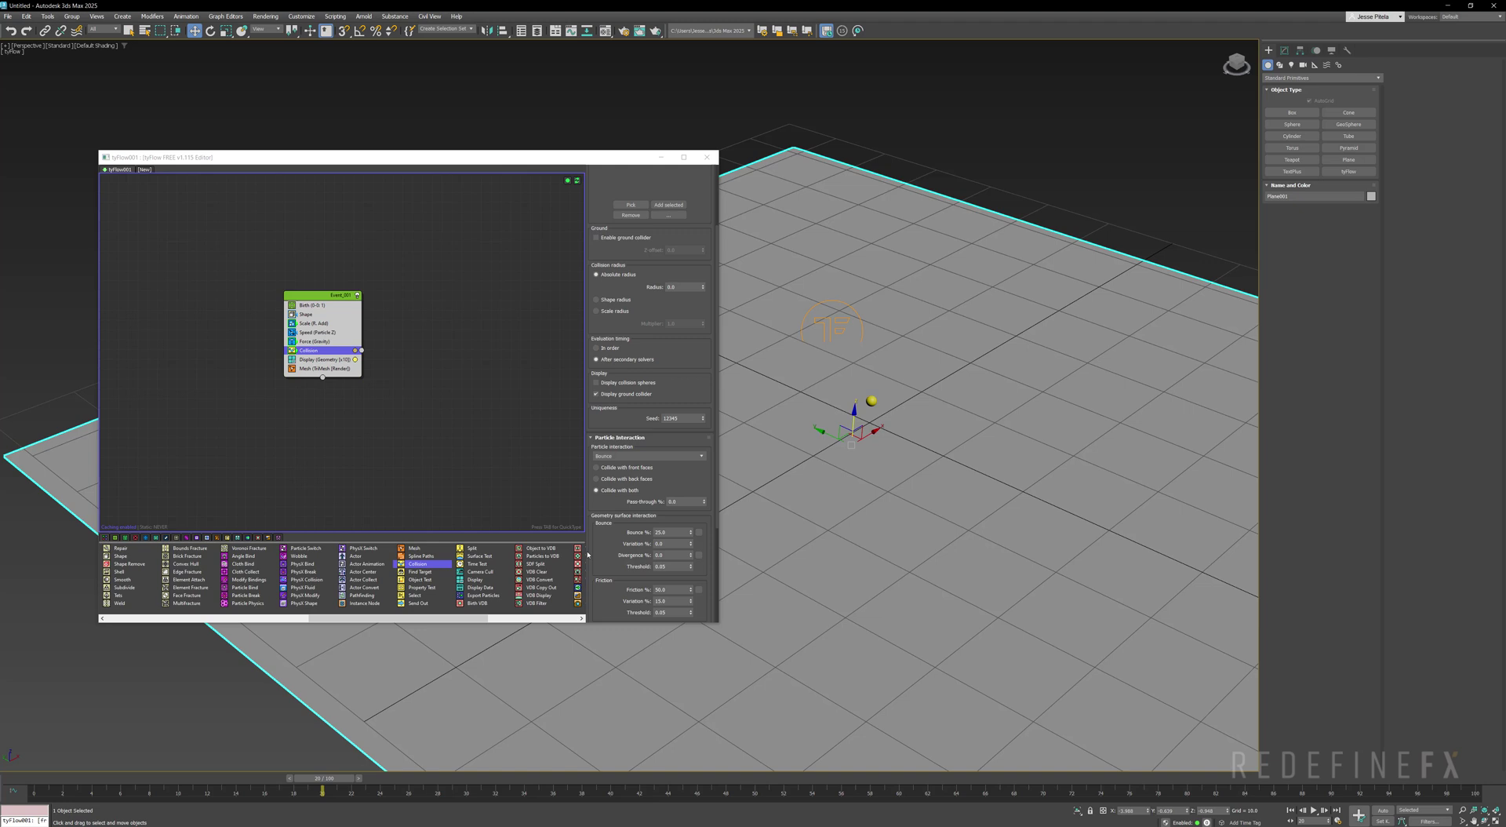
scroll(634, 538, "down", 1)
double_click(675, 509)
key("Return")
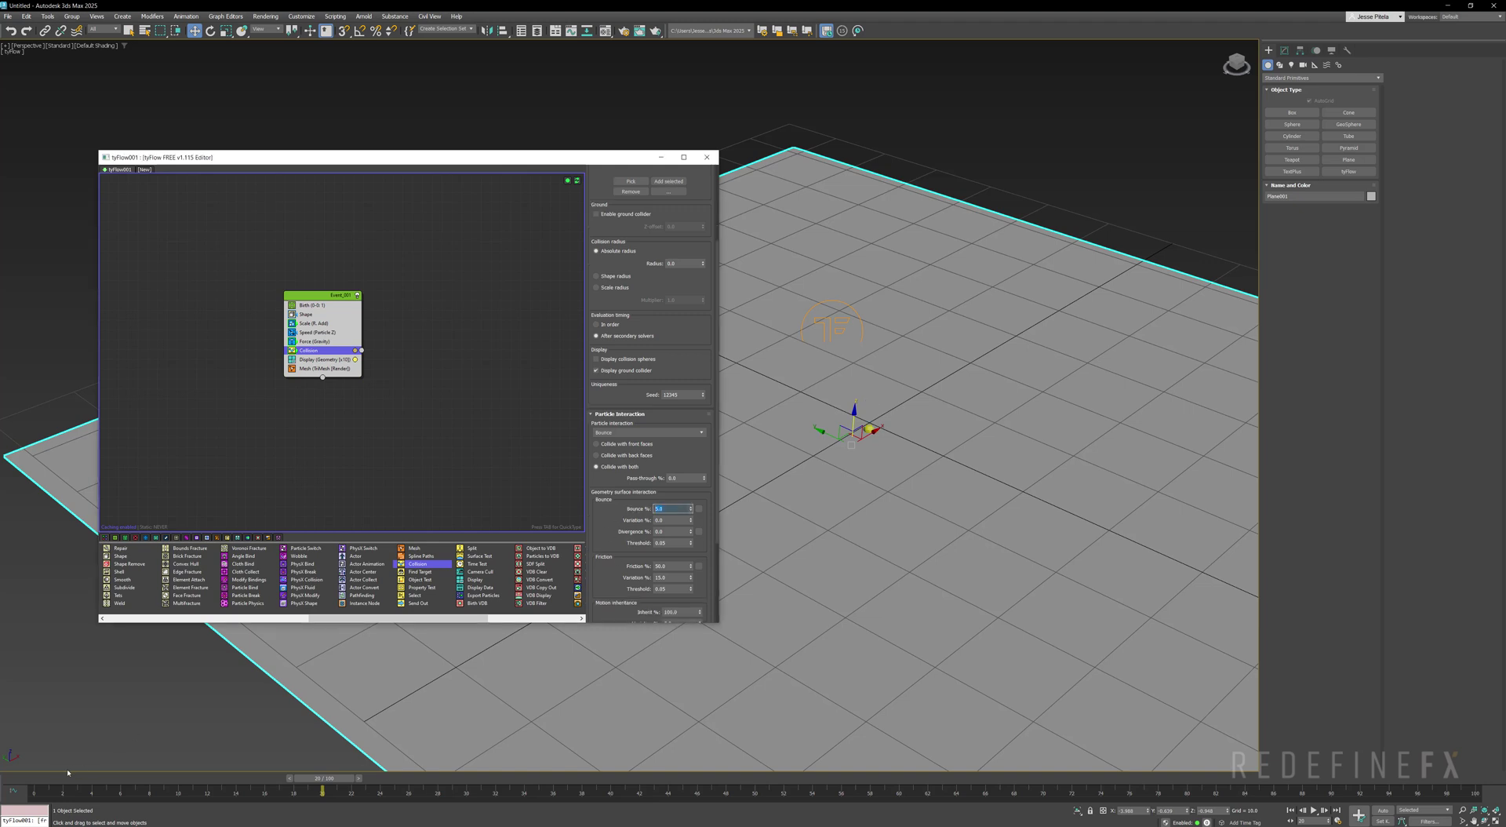
left_click_drag(37, 780, 380, 779)
key("w")
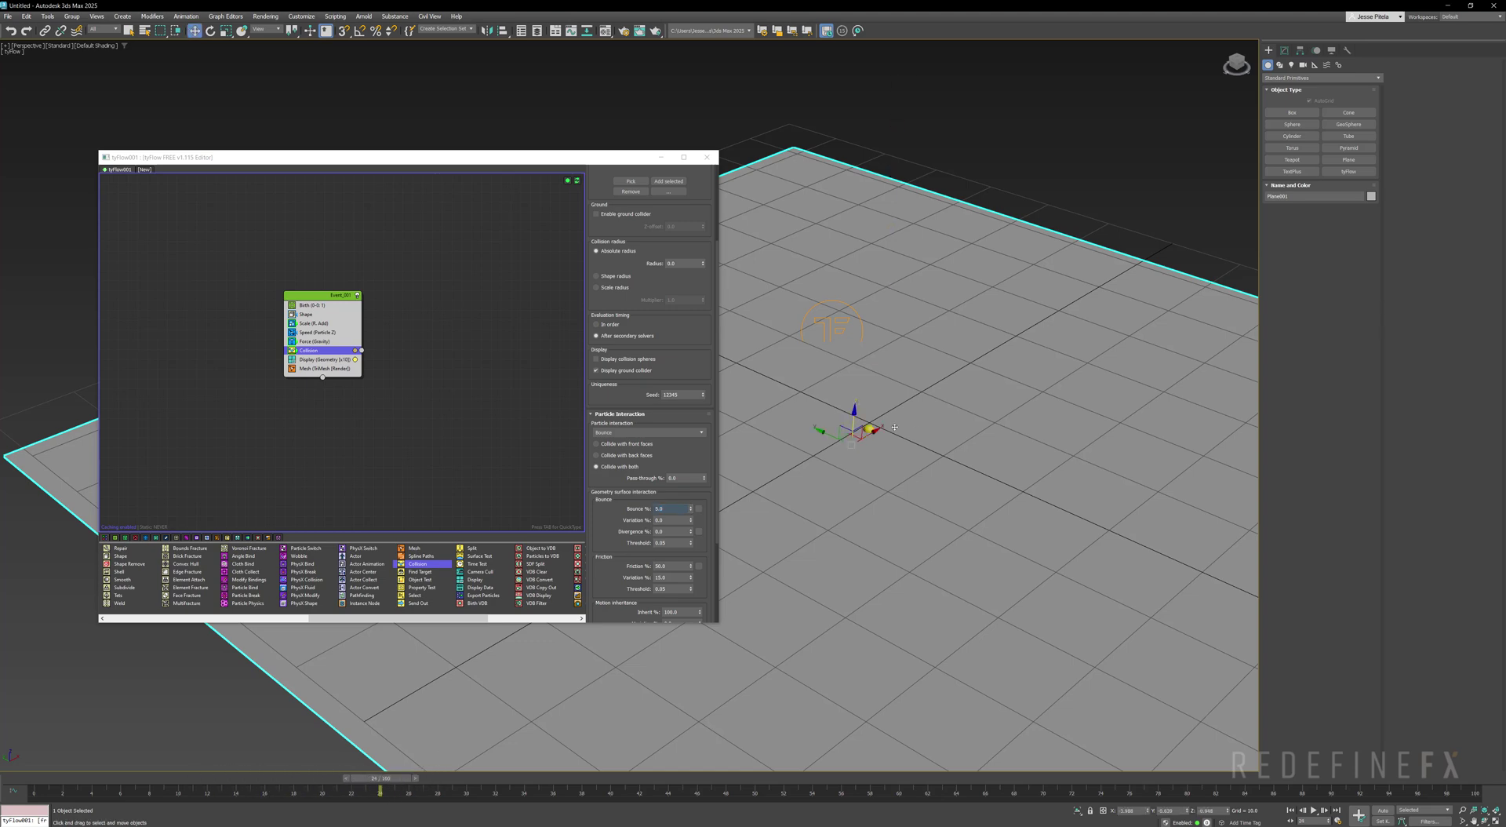
scroll(895, 427, "up", 4)
middle_click_drag(802, 430, 910, 428)
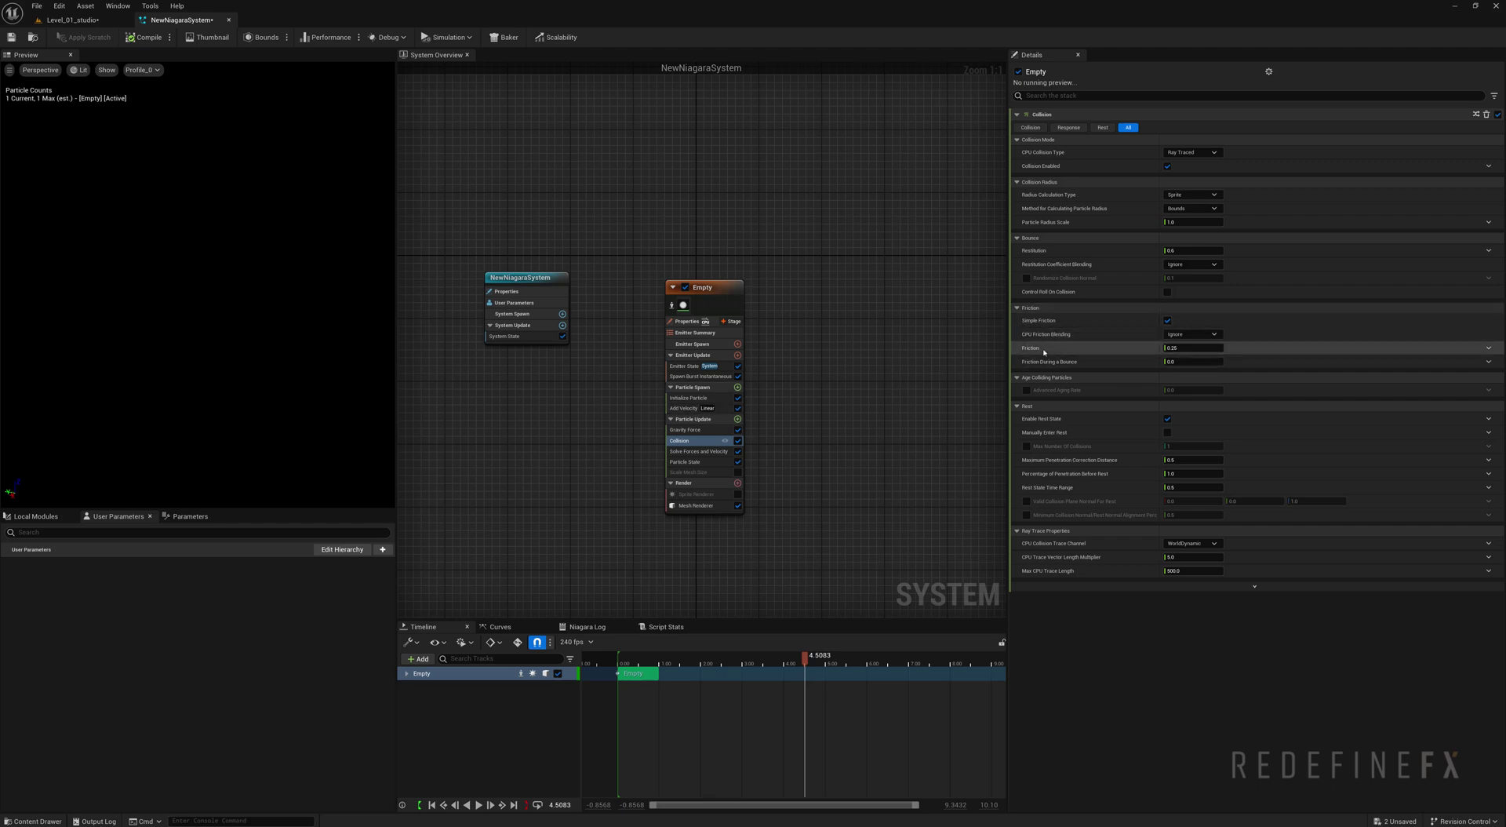
- Switch to Unreal Engine, set the Collision module's restitution to 0.2, and check the particle's bounce in Level_01_studio
left_click(1181, 251)
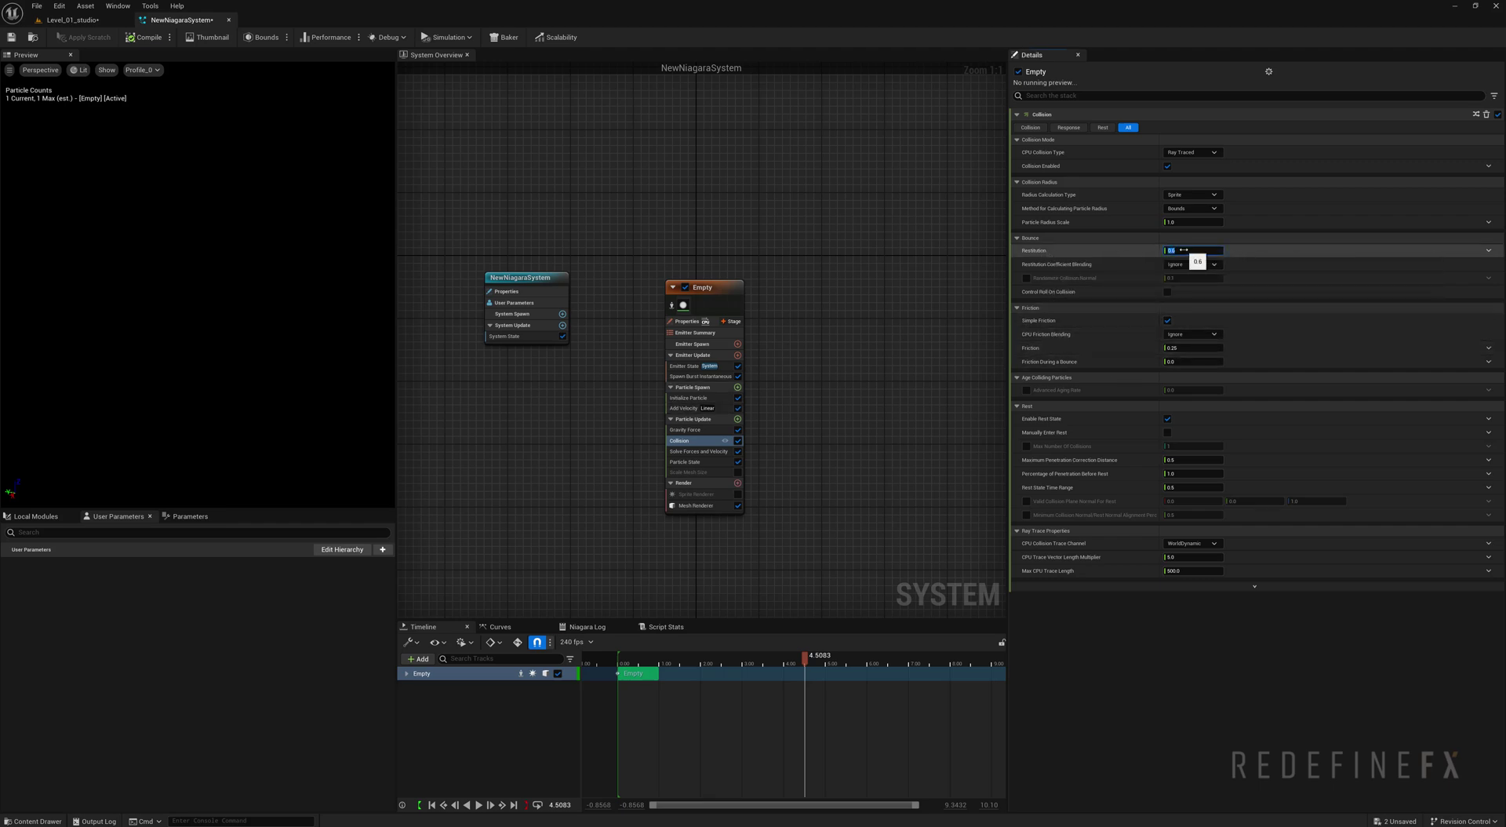
left_click(71, 19)
key("f")
left_click_drag(549, 408, 595, 438)
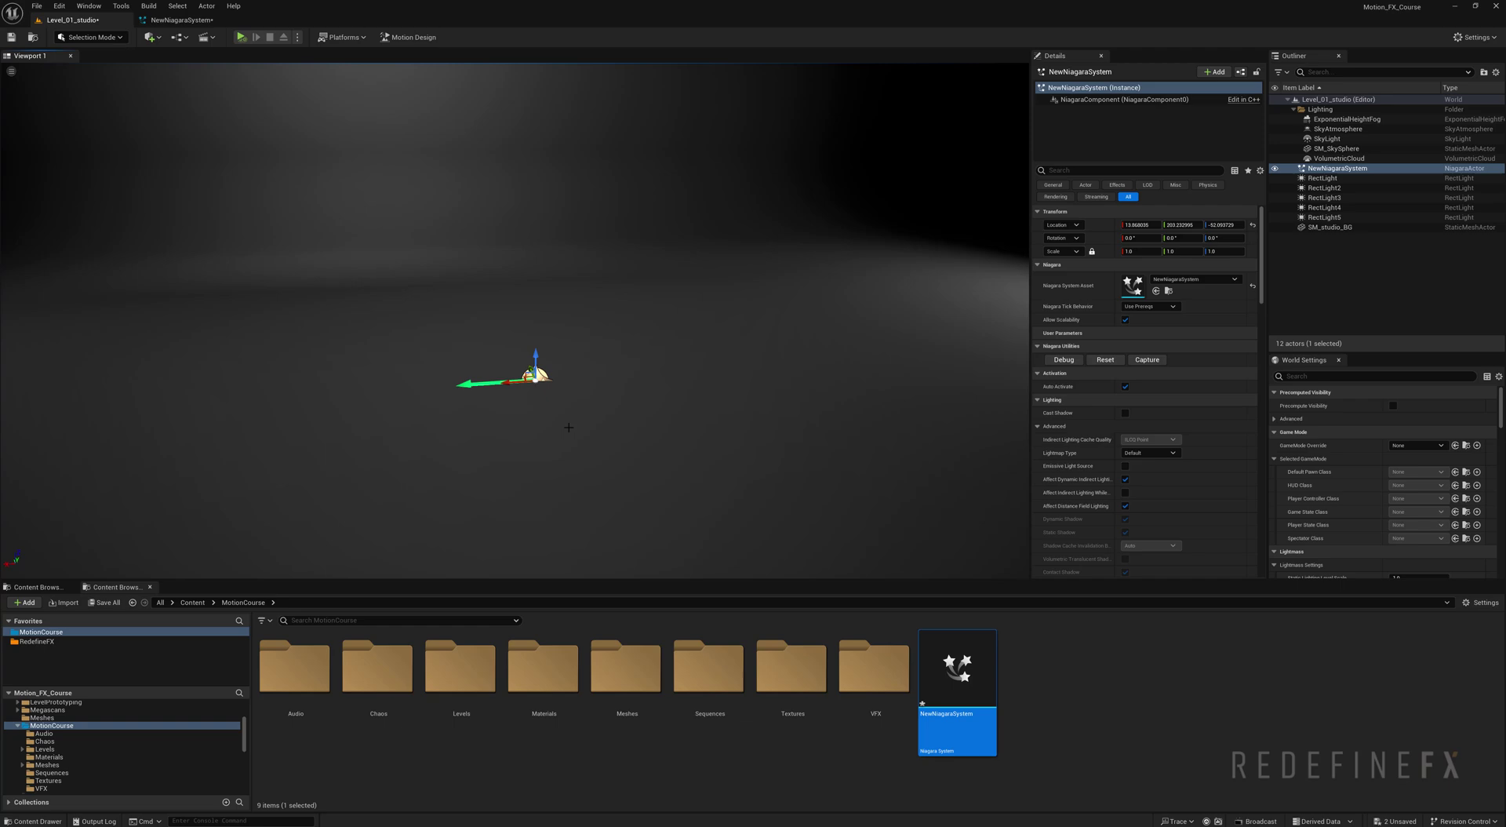
- Return to the NewNiagaraSystem editor, view the Gravity Force settings, and enable the Scale Mesh Size module
left_click(181, 19)
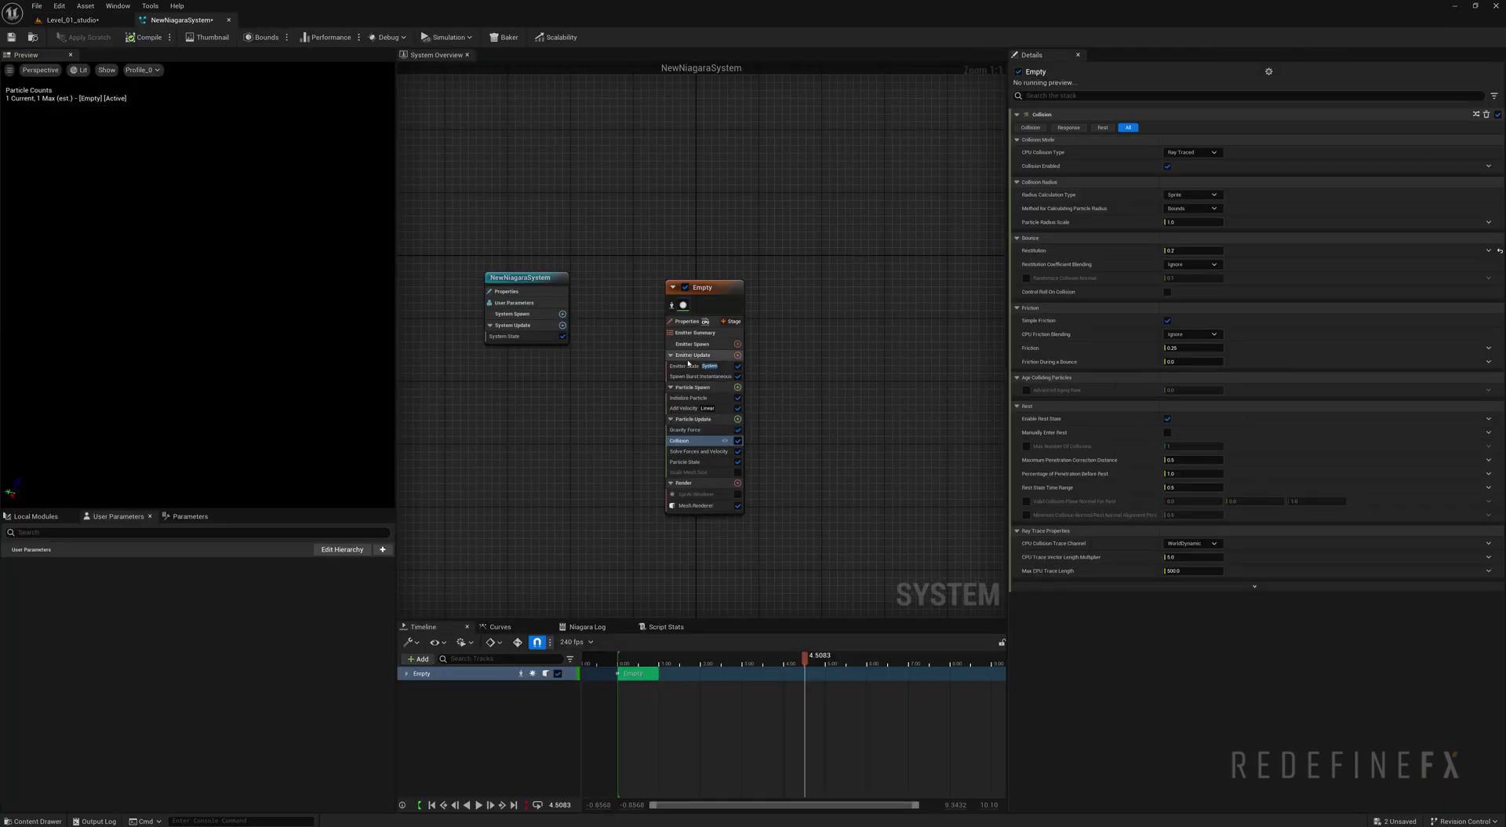
left_click(695, 430)
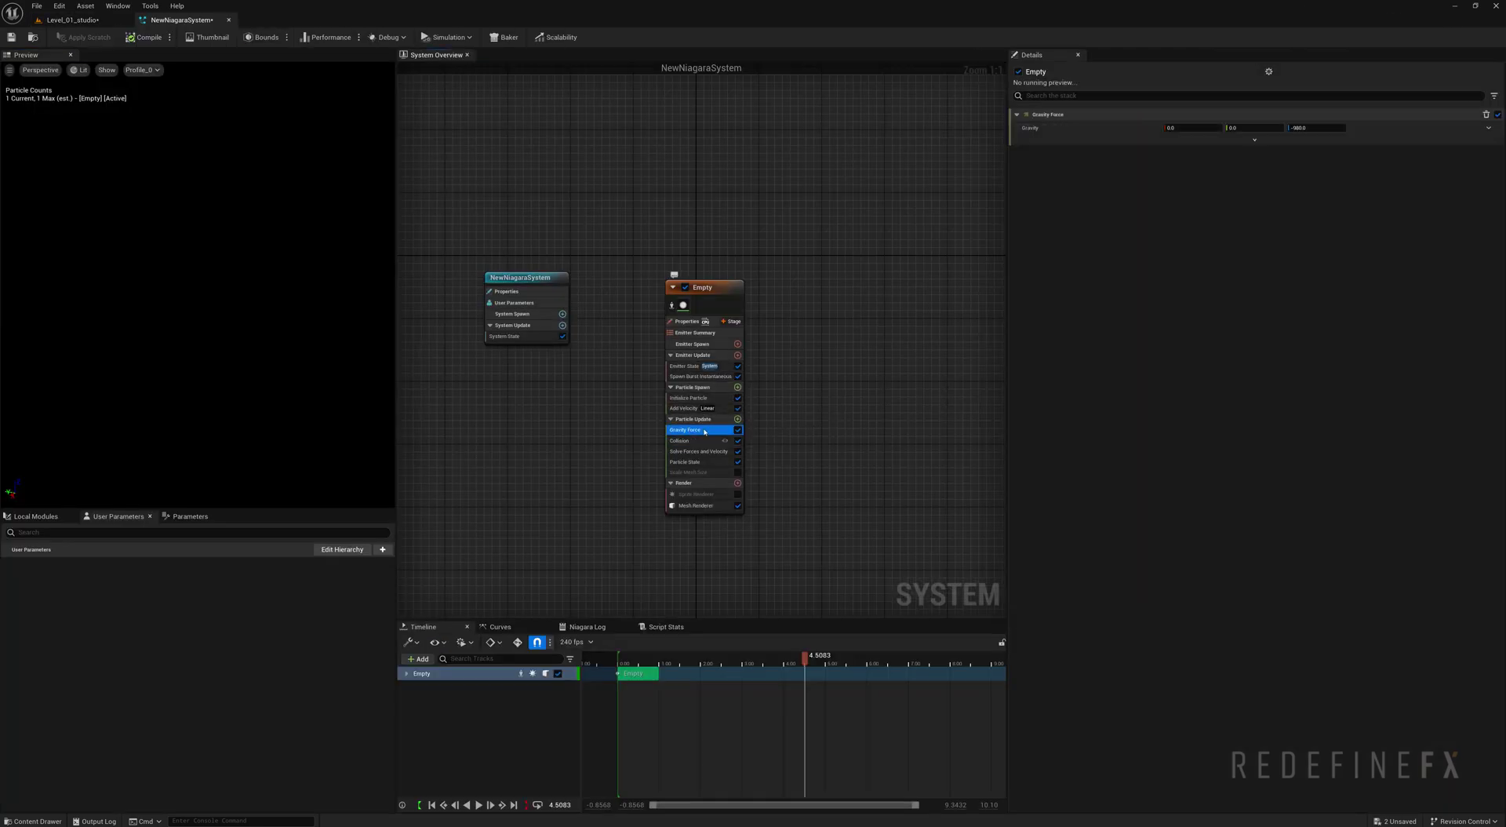
left_click(736, 472)
left_click(737, 473)
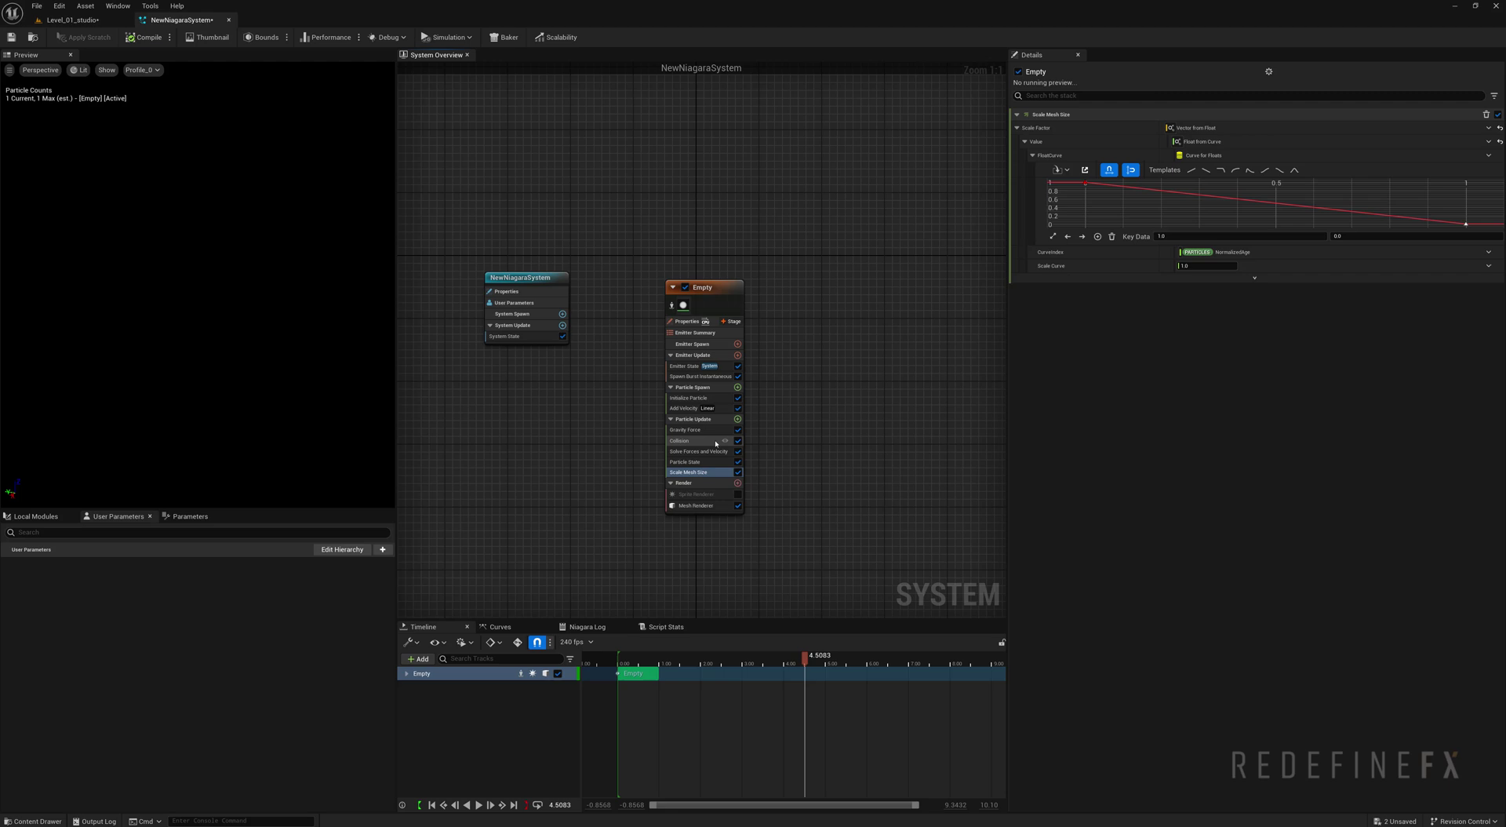
- Browse the module categories available for the Particle Update stage without adding one
left_click(738, 419)
scroll(557, 579, "down", 5)
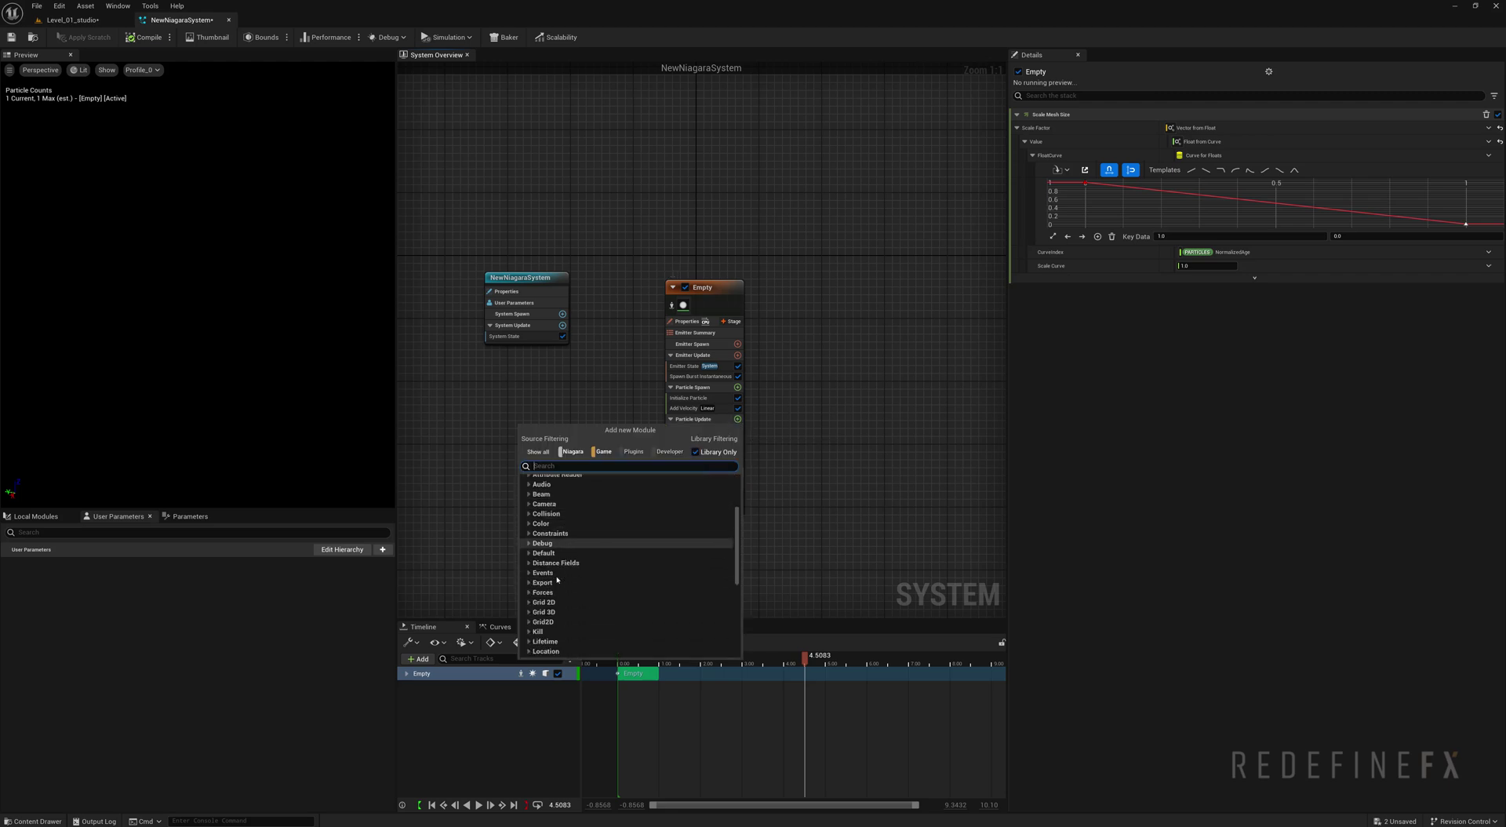
left_click(786, 425)
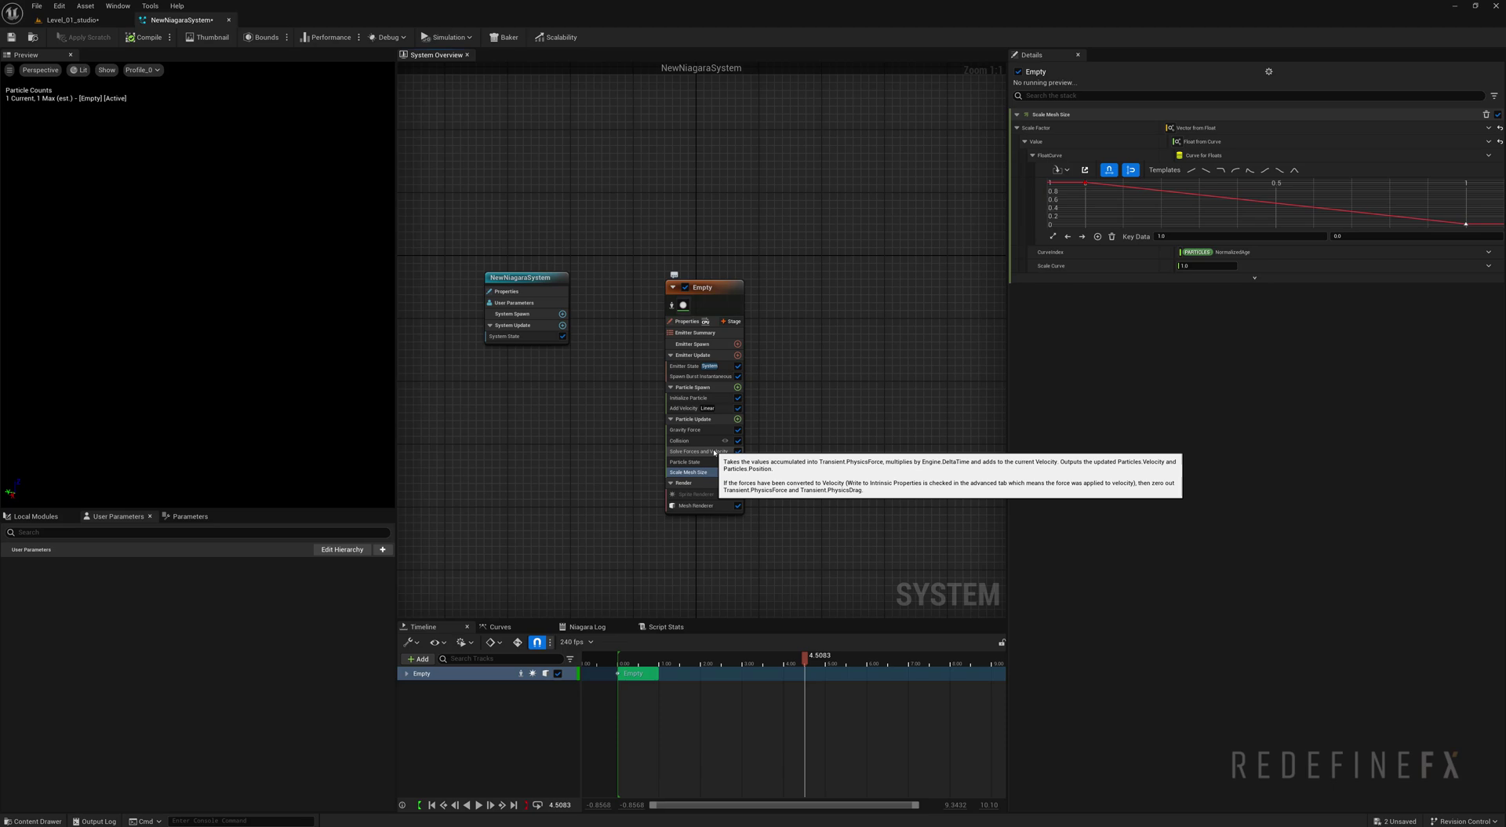
- Compare the emitter's Spawn Burst Instantaneous and Add Velocity settings with tyFlow's Speed operator in 3ds Max, ending in Unreal's Level_01_studio
left_click_drag(704, 289, 695, 281)
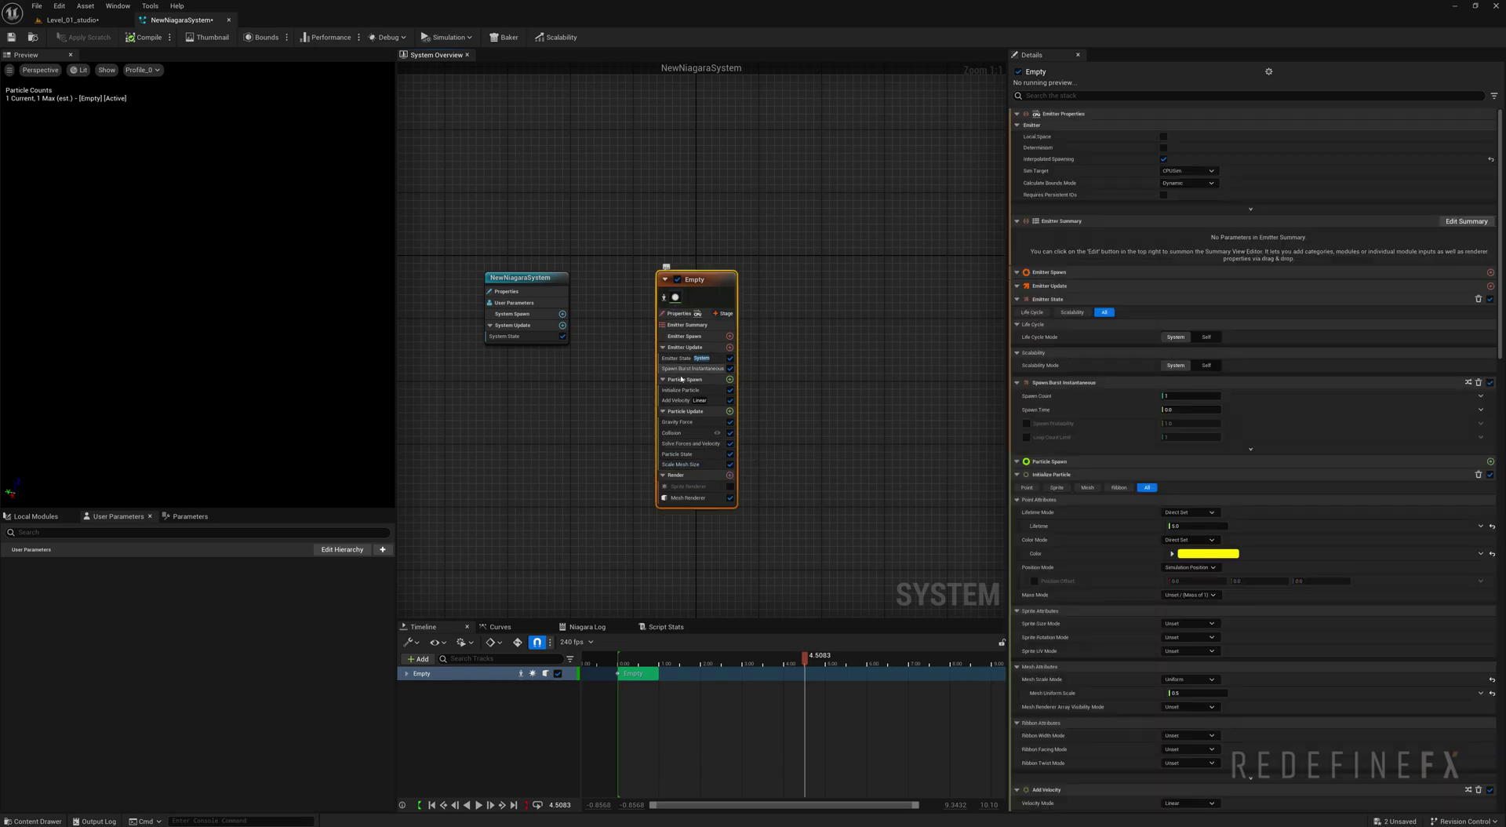
left_click(686, 368)
left_click(675, 401)
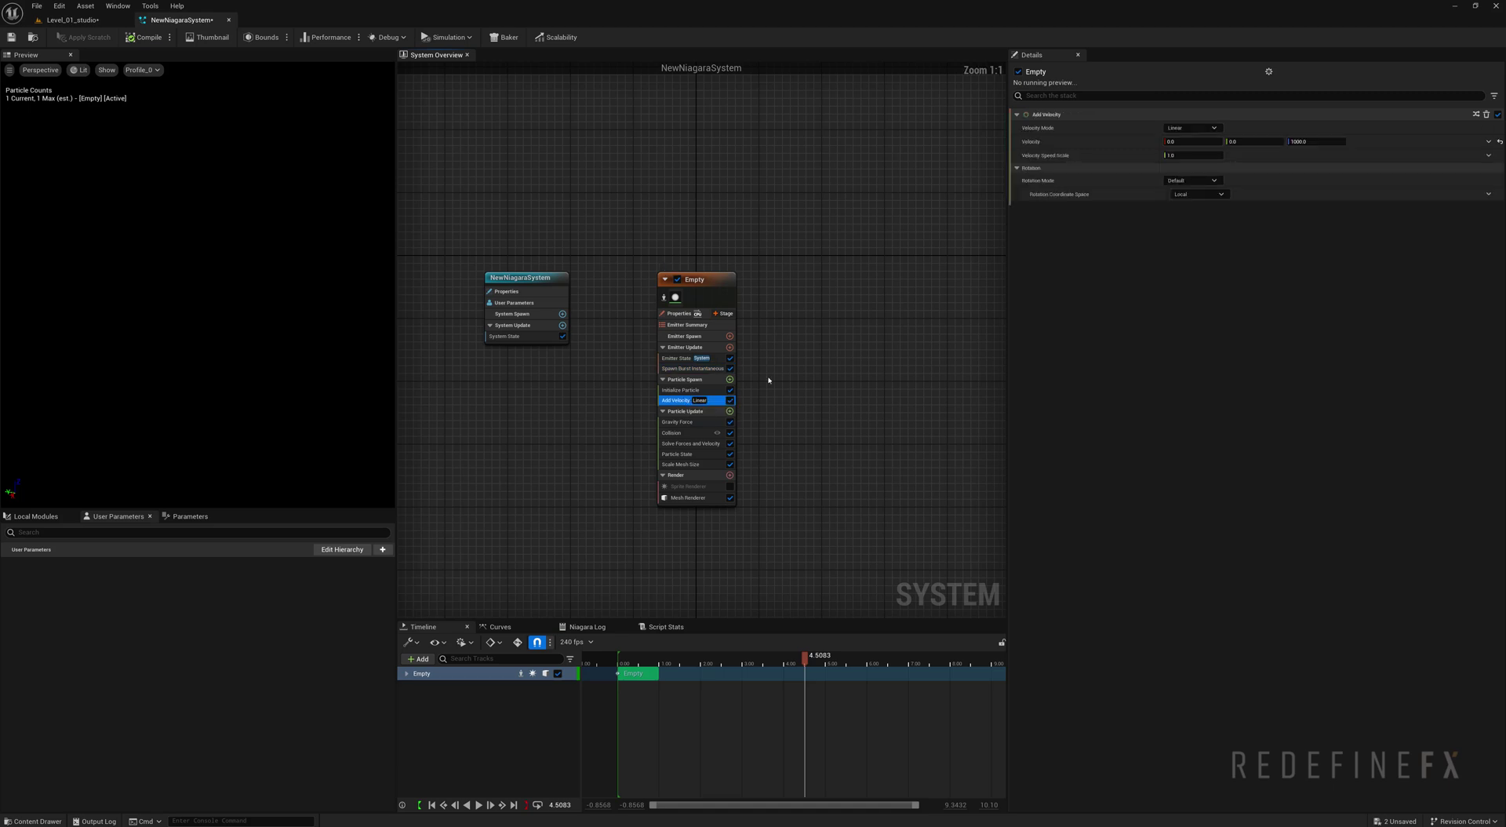
left_click(686, 368)
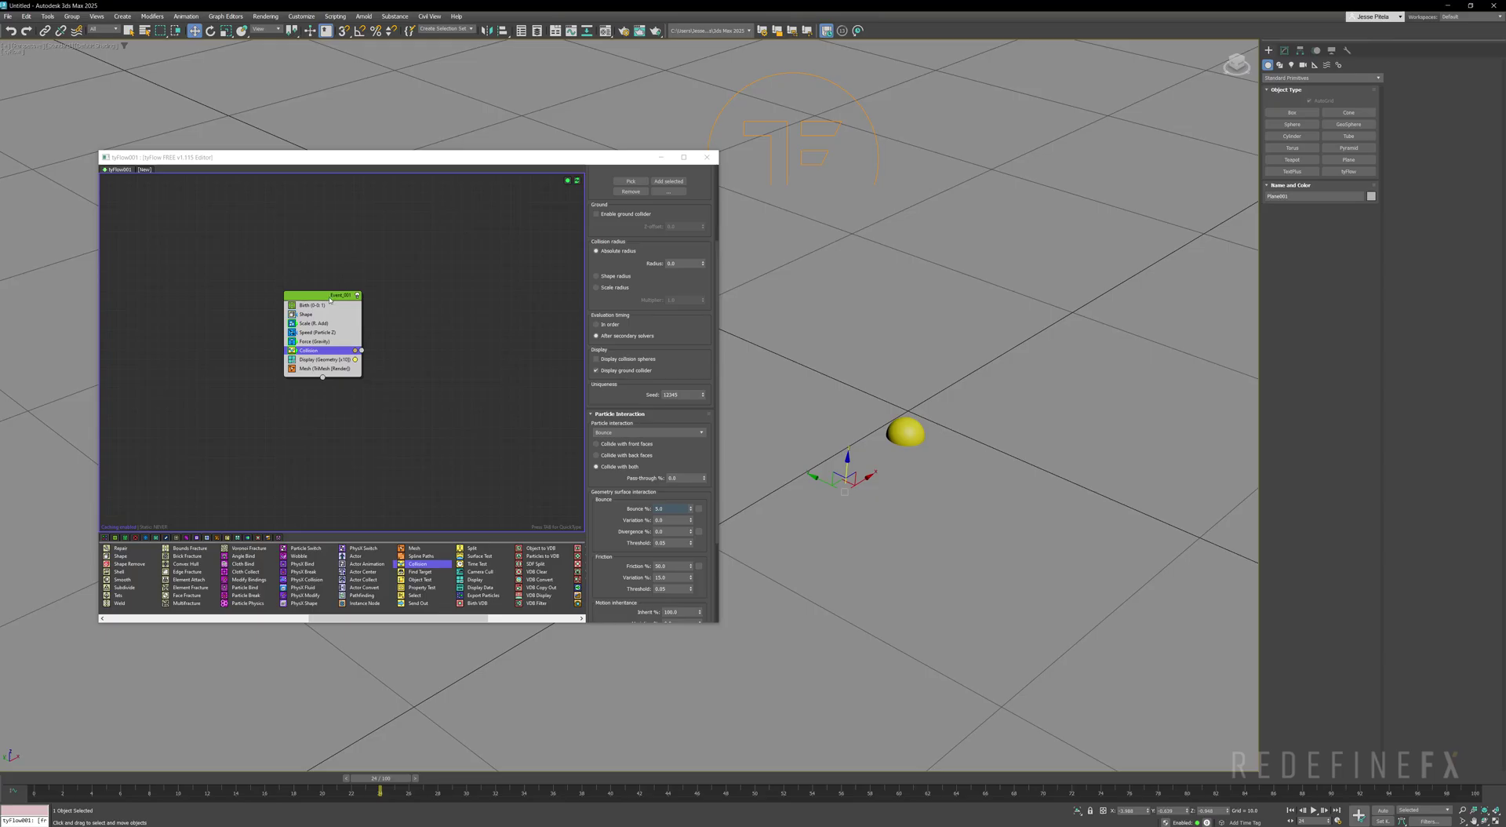
left_click(316, 332)
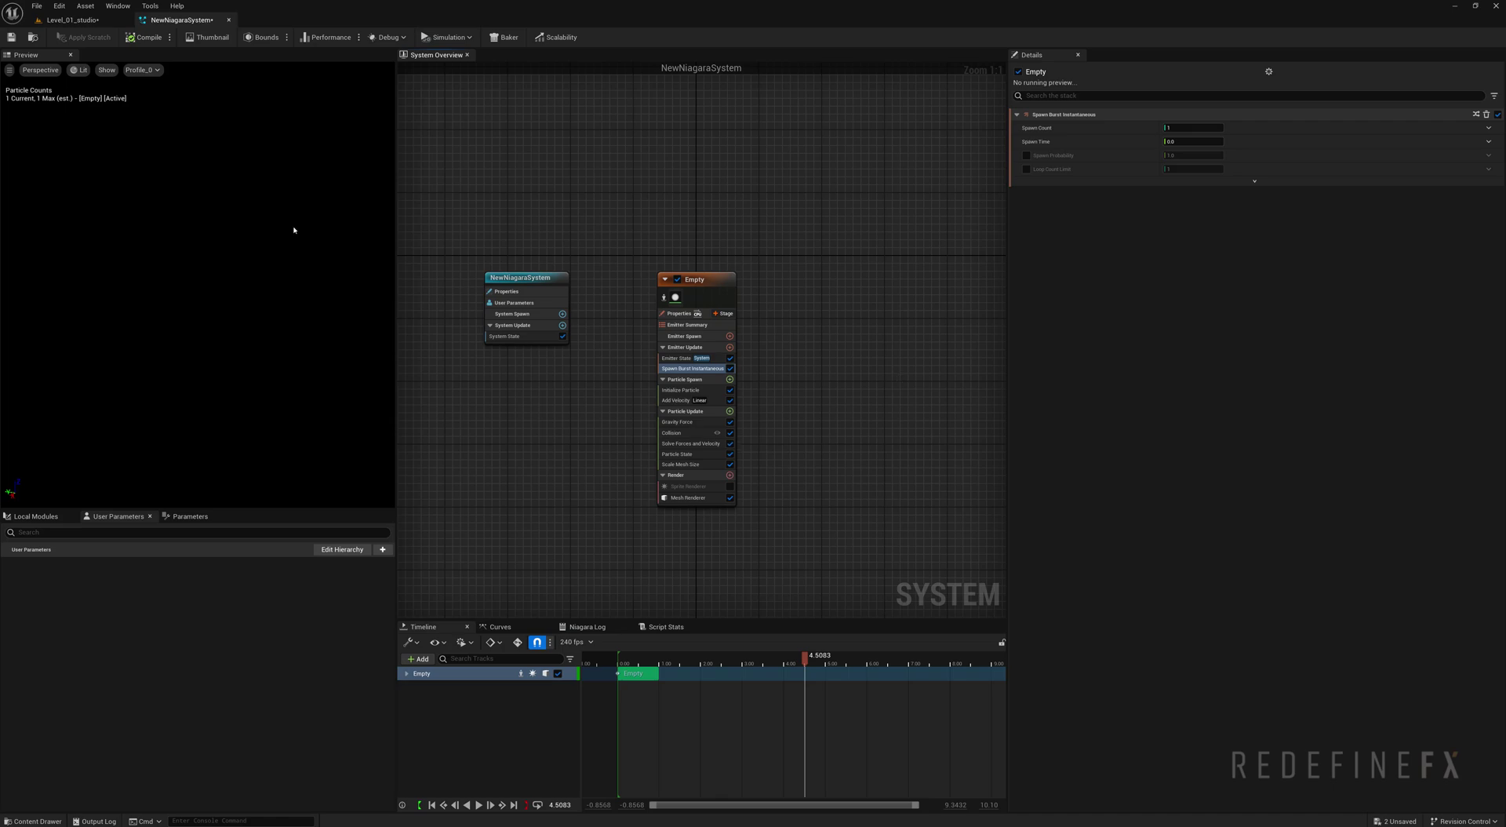
left_click(72, 20)
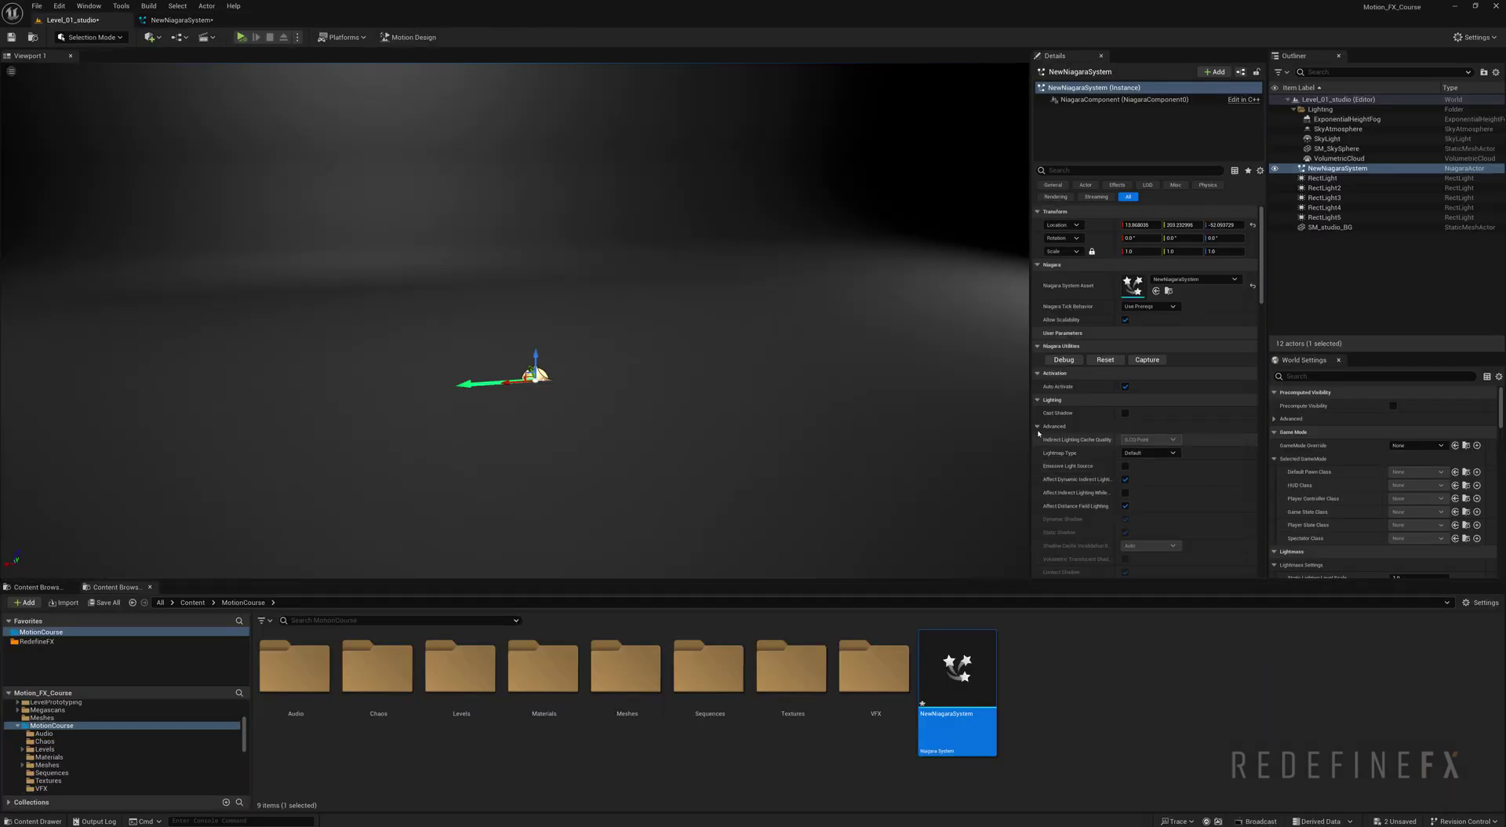